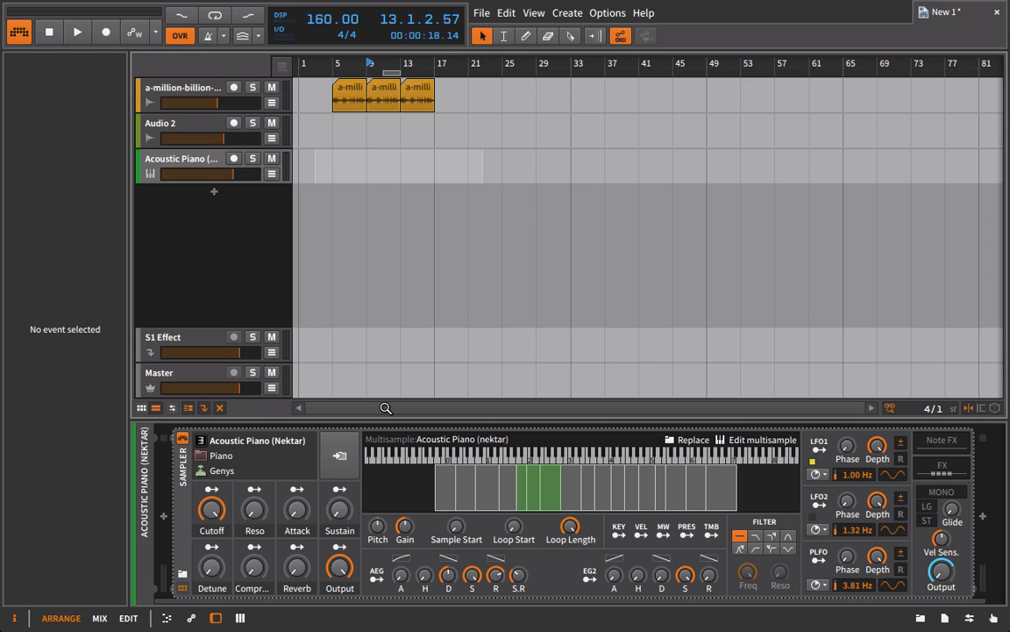
Show the mixer and lower the fader of the drum-loop track.
key(F2)
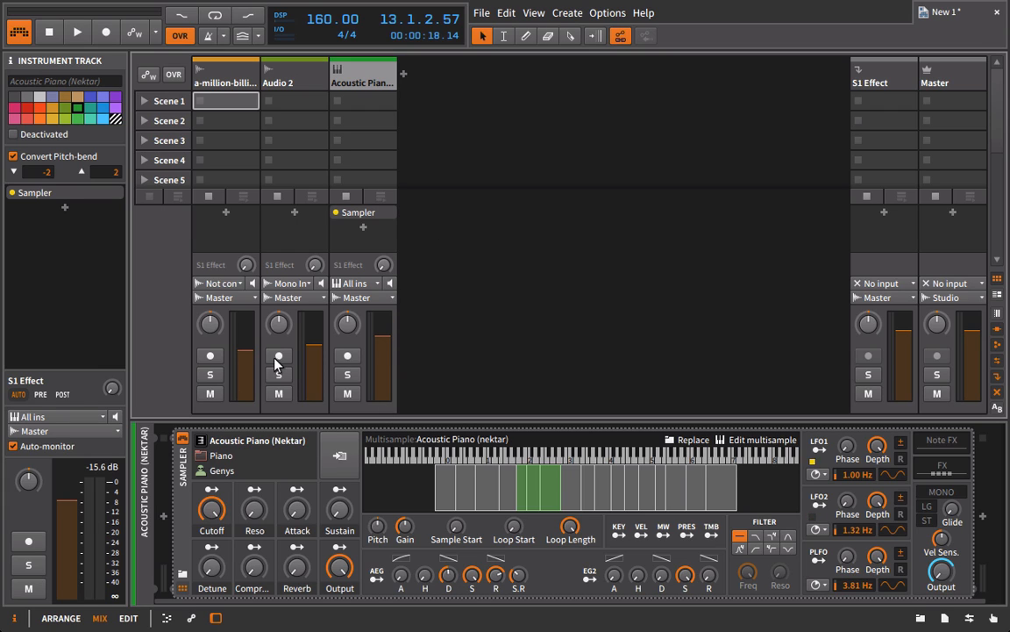
drag(242, 350, 242, 355)
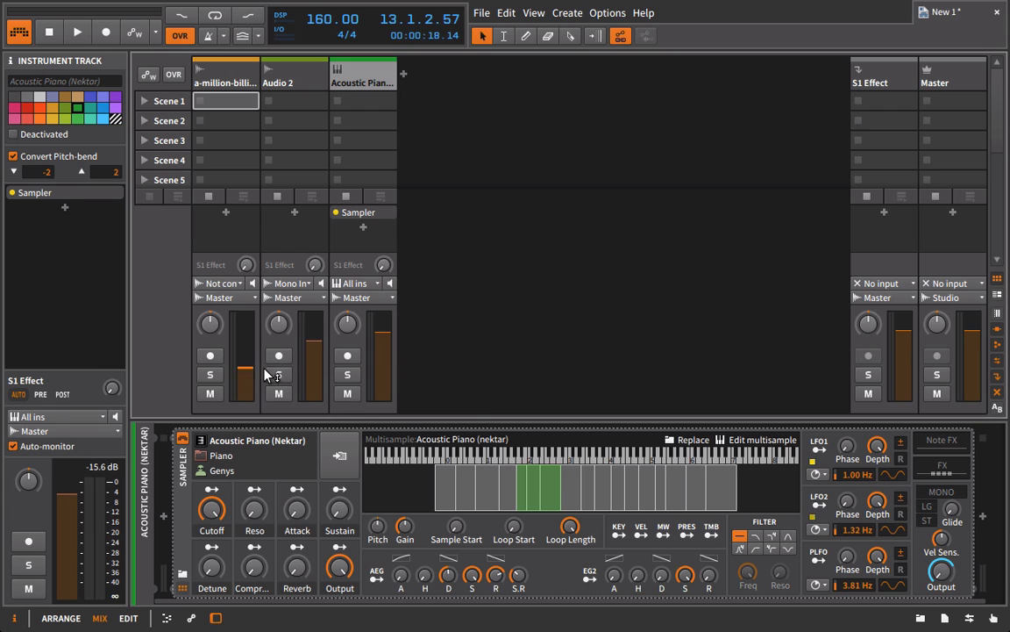
Select the drum-loop, Audio 2 and Acoustic Piano tracks together and set their shared volume to -6 dB in the inspector.
key(i)
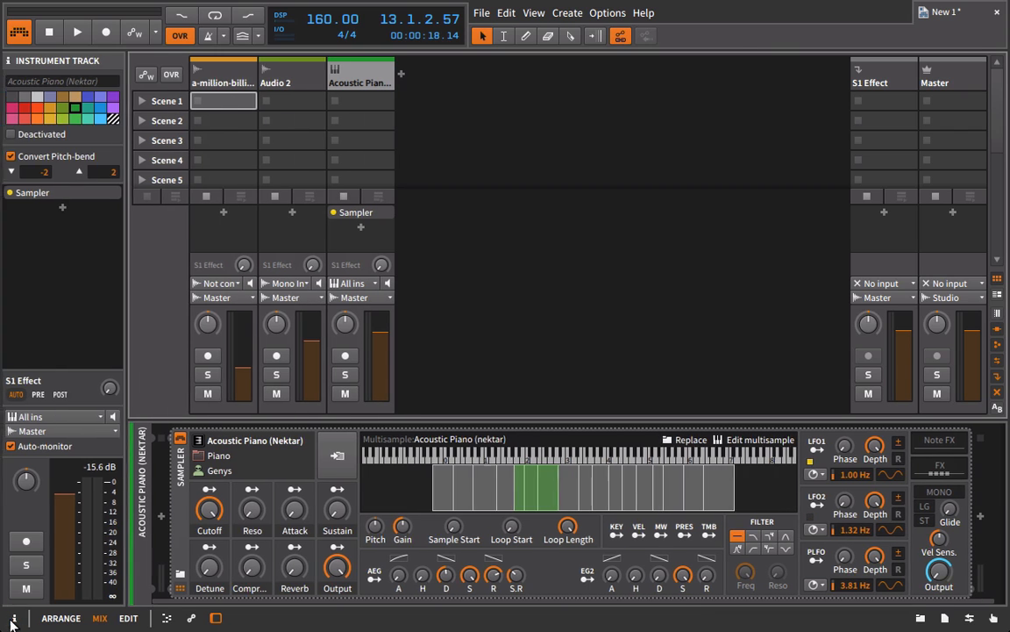
click(102, 76)
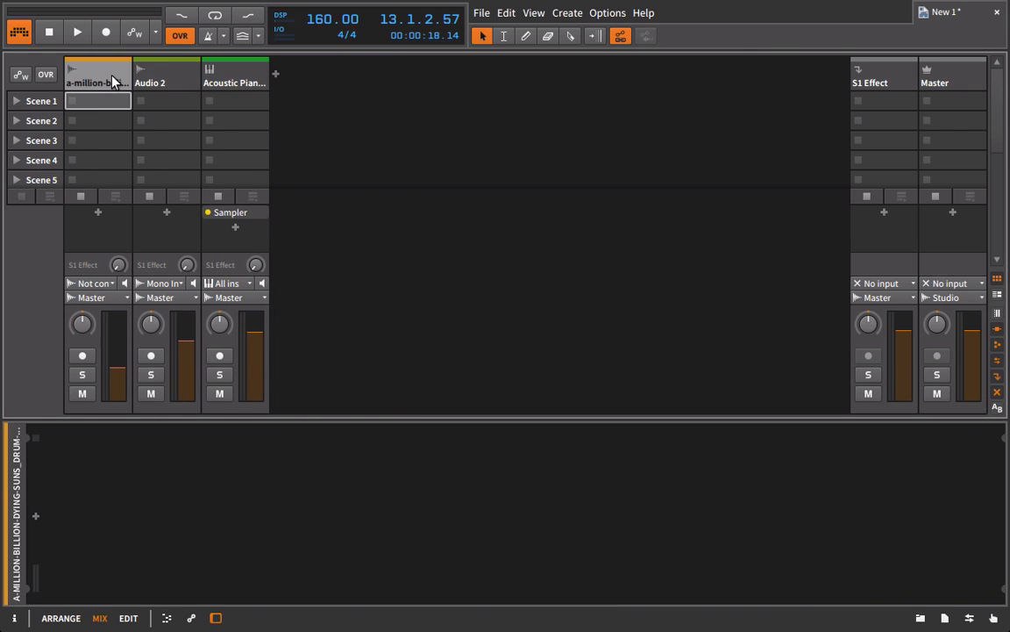
click(233, 79)
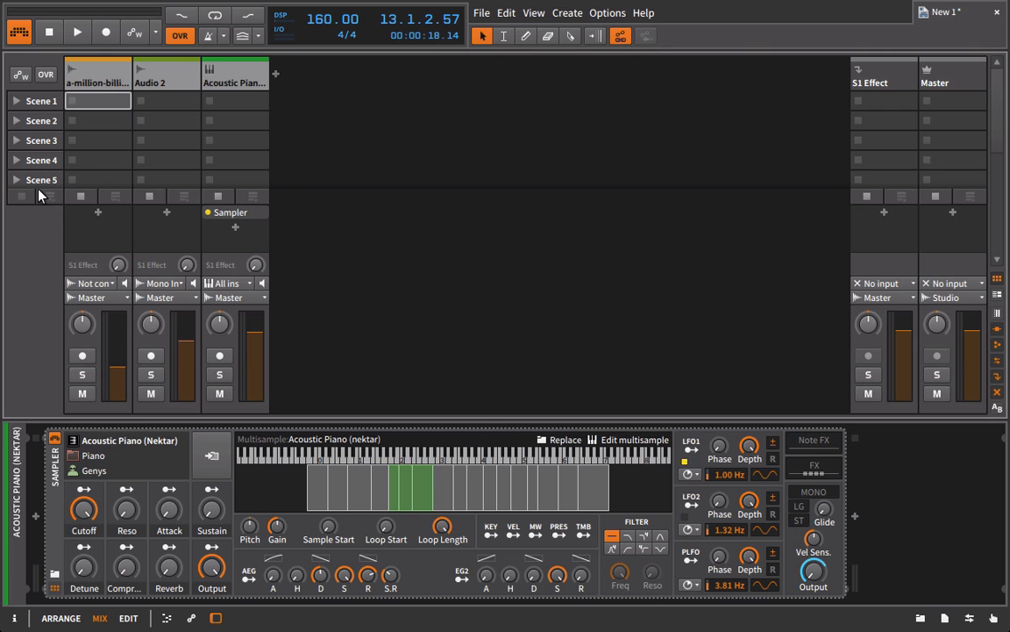
click(14, 618)
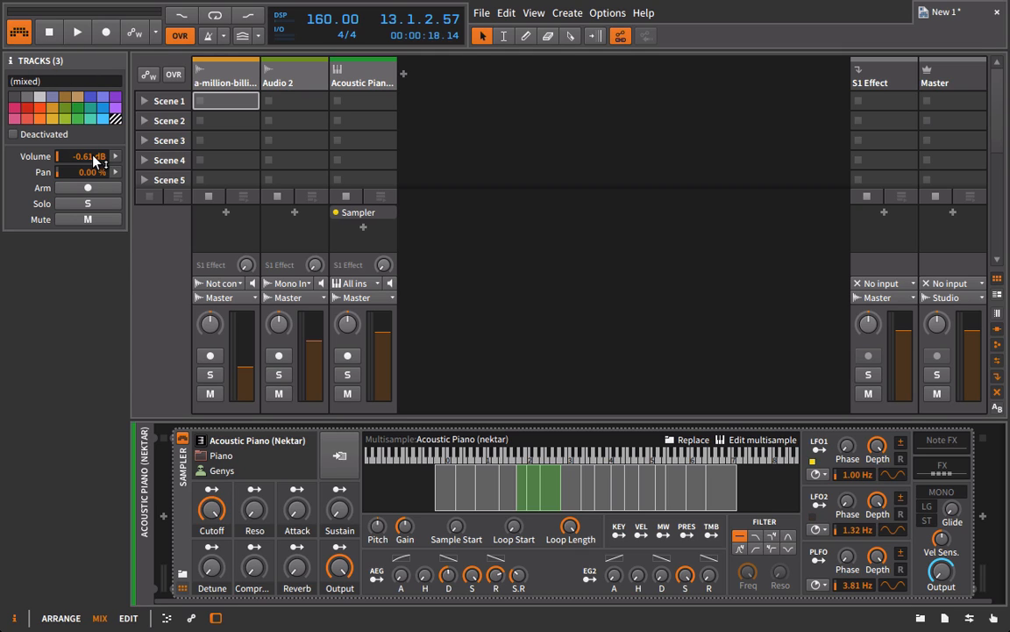
drag(93, 157, 88, 159)
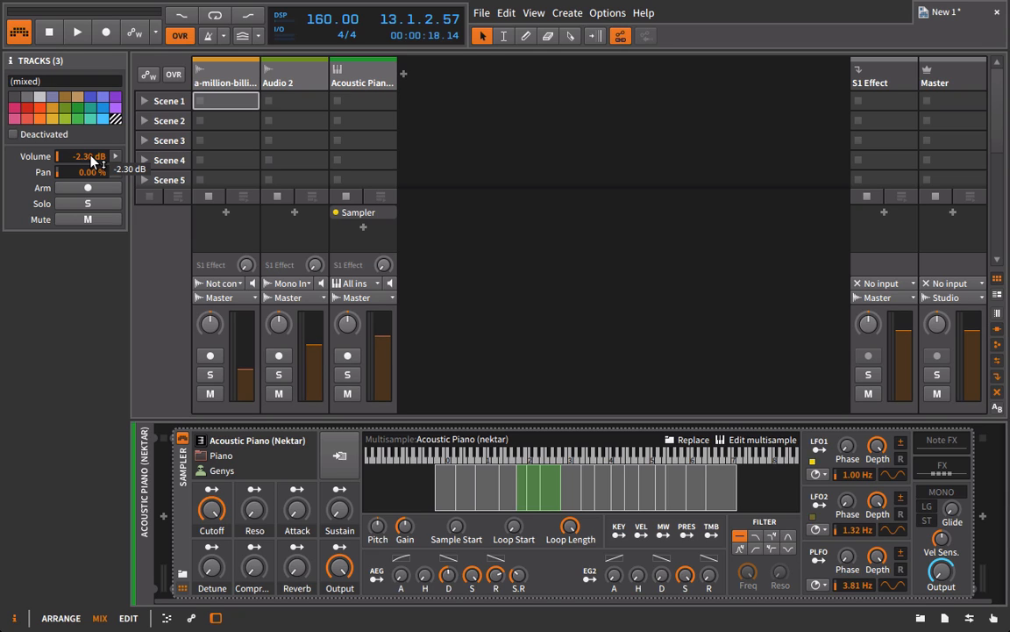
double_click(84, 156)
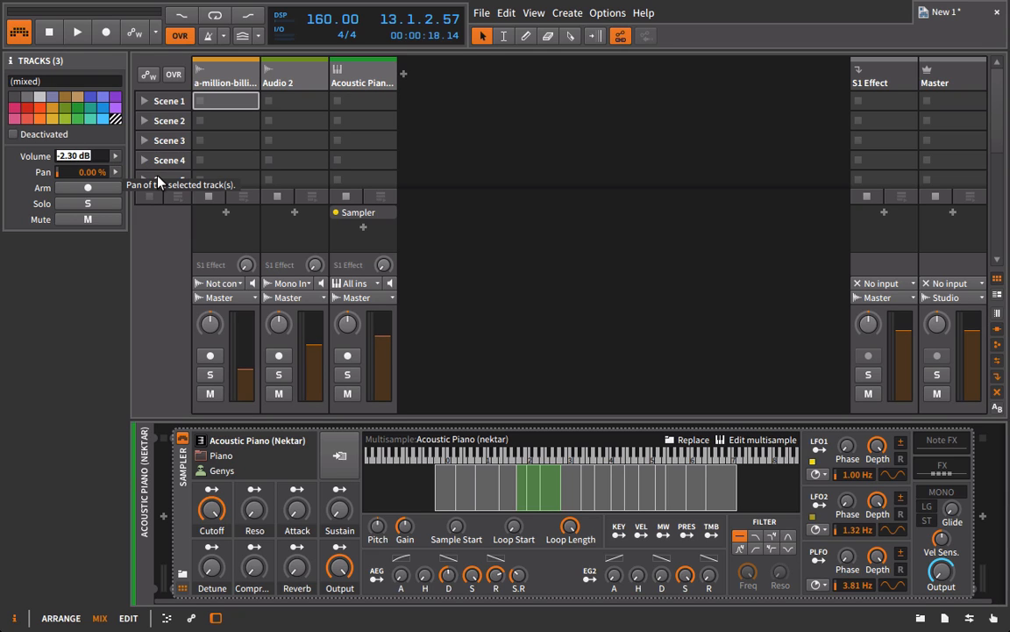
text(-6)
key(Return)
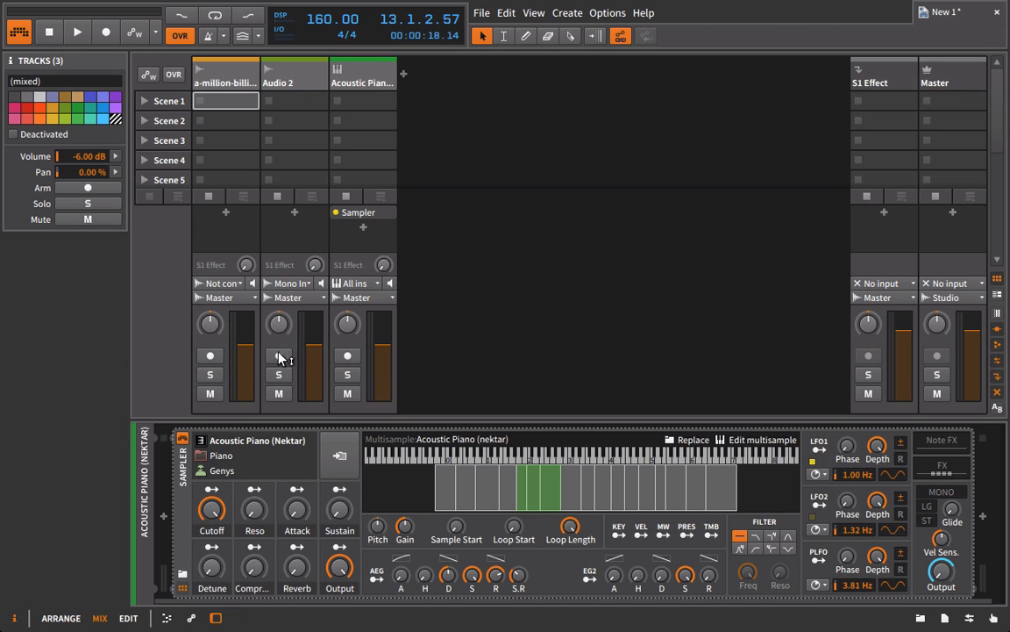
click(251, 78)
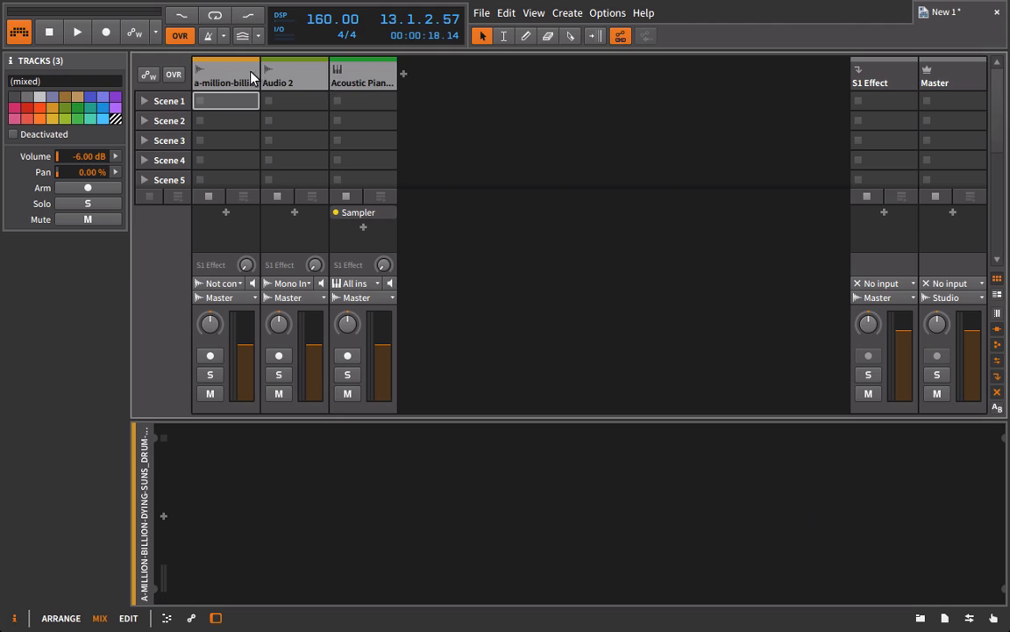
click(391, 77)
click(213, 81)
mouse_move(251, 342)
click(962, 82)
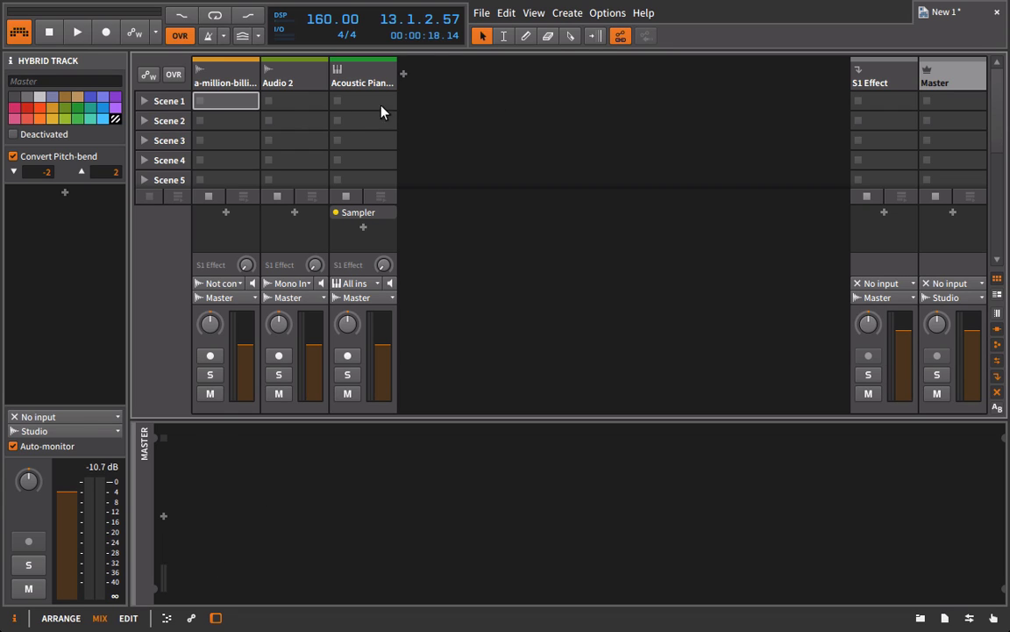
Give the three tracks different fader levels, select them together and adjust their volume as a group.
click(337, 77)
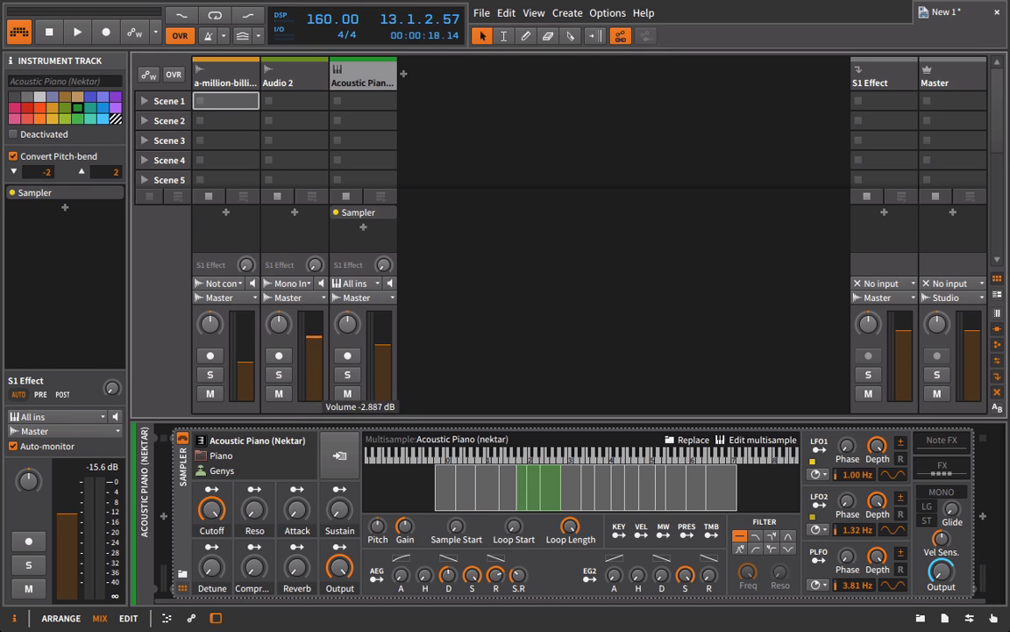
shift+click(206, 68)
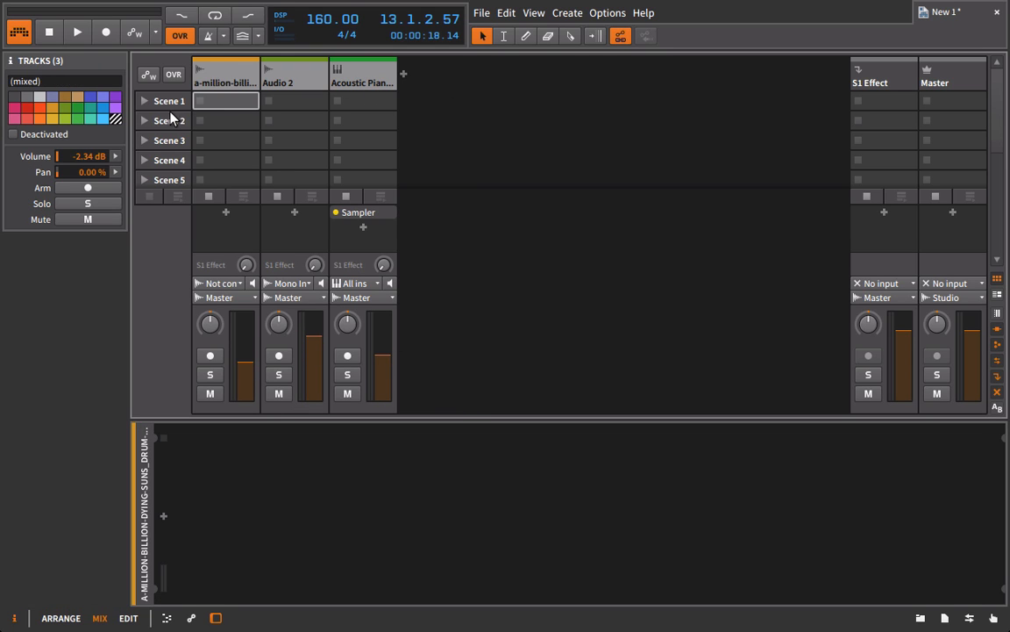
mouse_move(86, 156)
mouse_down()
mouse_move(86, 147)
mouse_move(86, 158)
mouse_up()
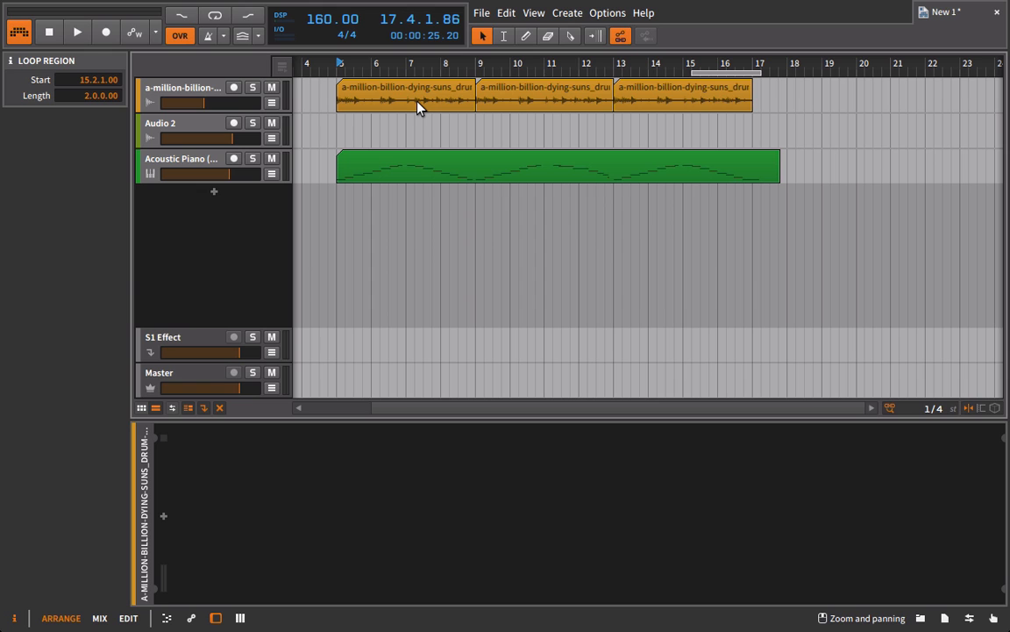
Play the arrangement from bar 5 to bar 13 and raise the drum-loop track's volume slightly.
key(space)
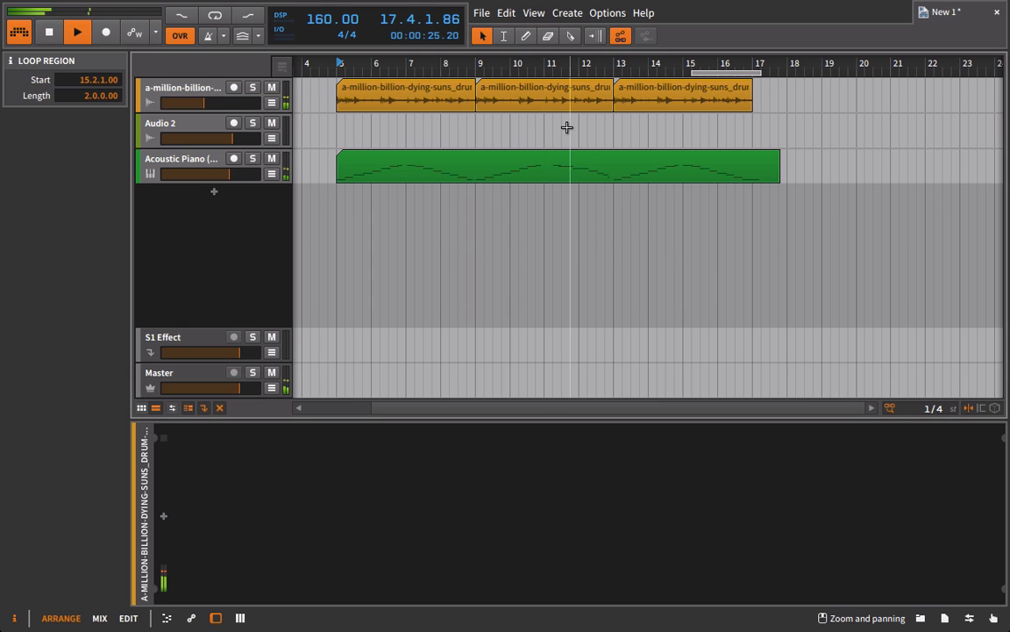
drag(208, 103, 211, 103)
scroll(491, 106, right, 2)
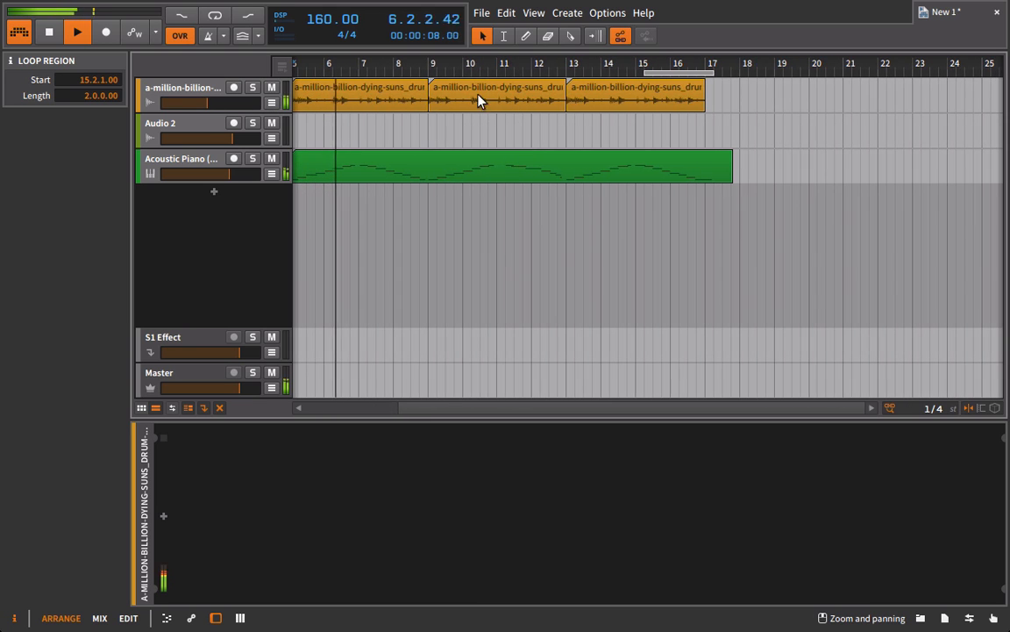
drag(434, 101, 433, 128)
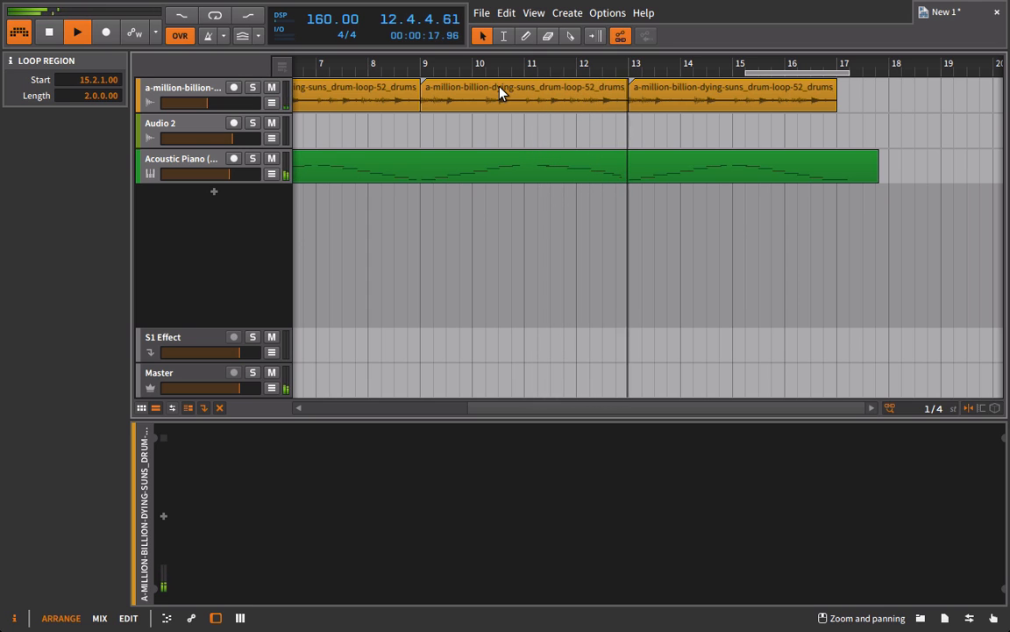
key(space)
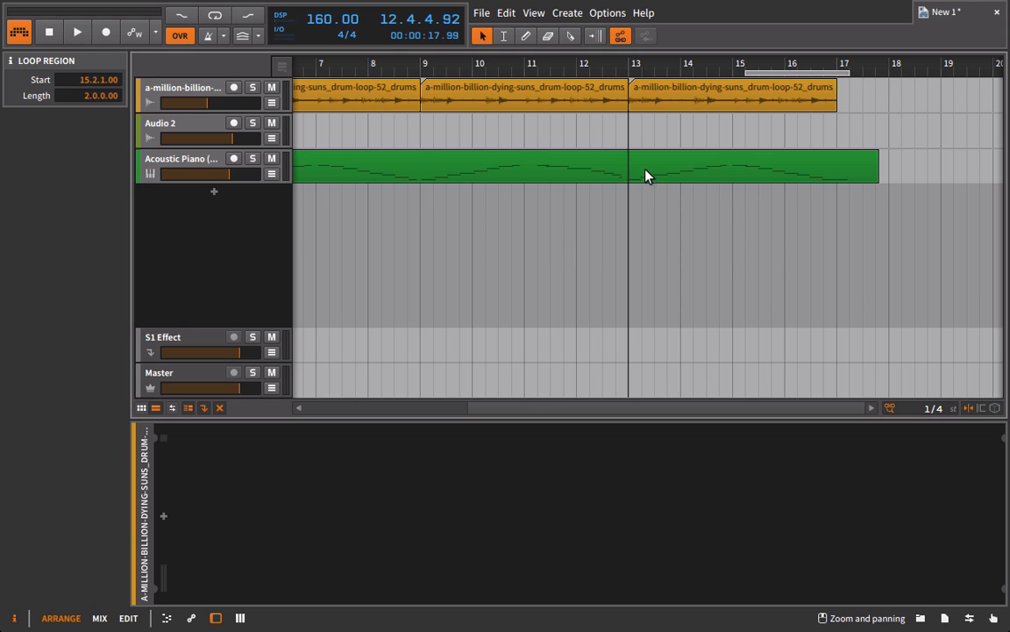
Split the Acoustic Piano clip with the Knife tool at bar 11 and bar 13.
click(570, 36)
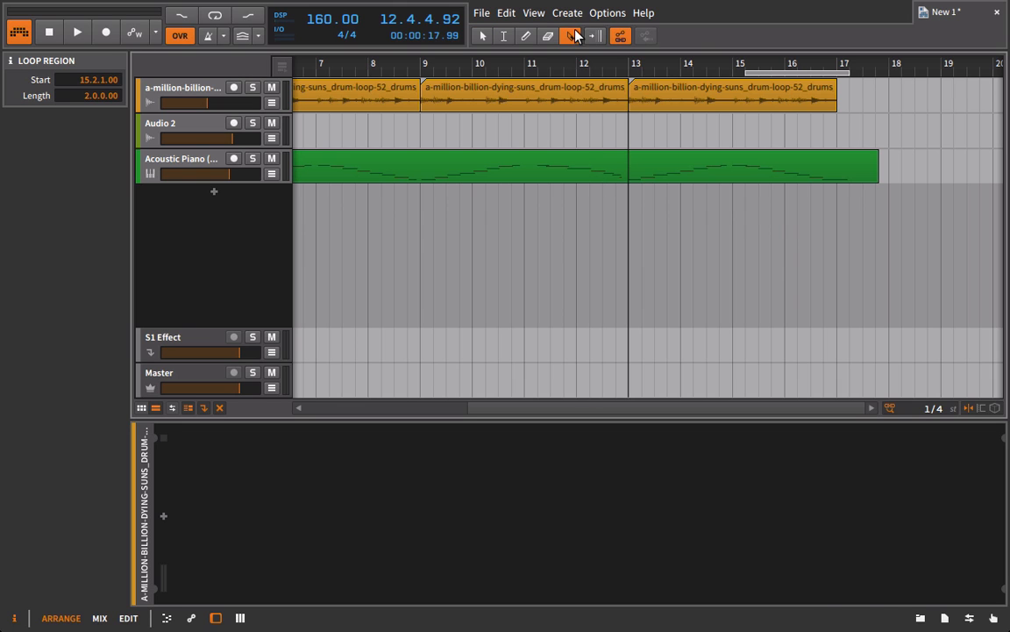
click(526, 167)
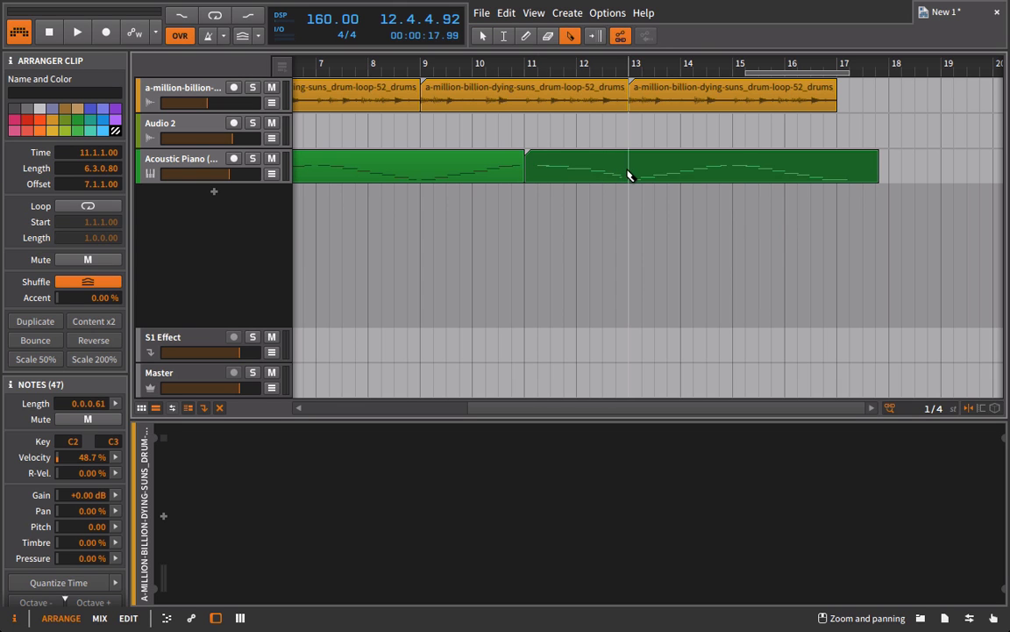
click(628, 171)
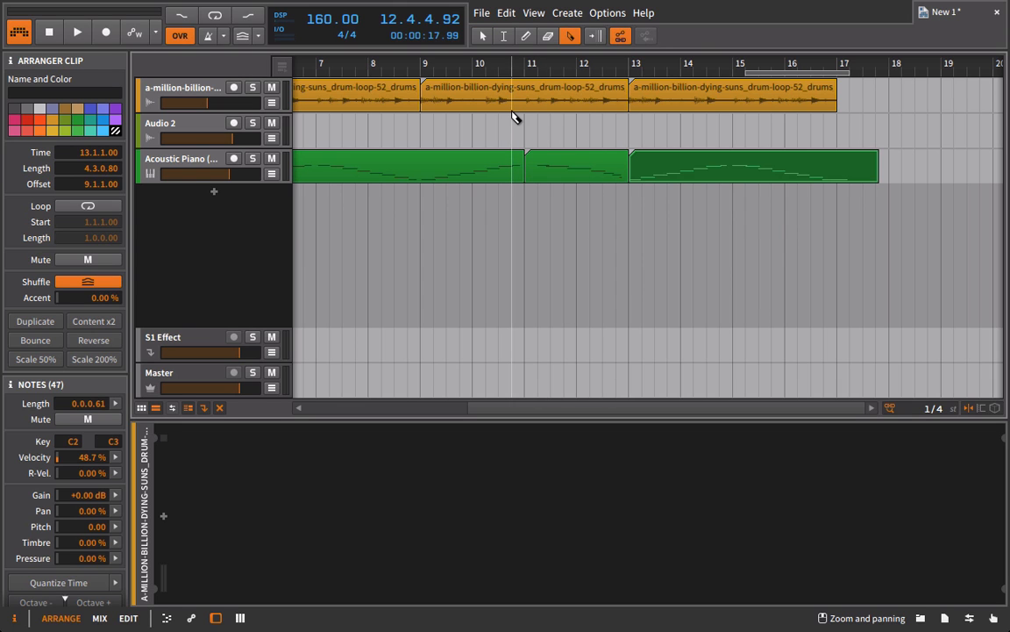
Mute the piano clip between bars 11 and 13 and move it to bar 19.
key(1)
click(551, 178)
key(m)
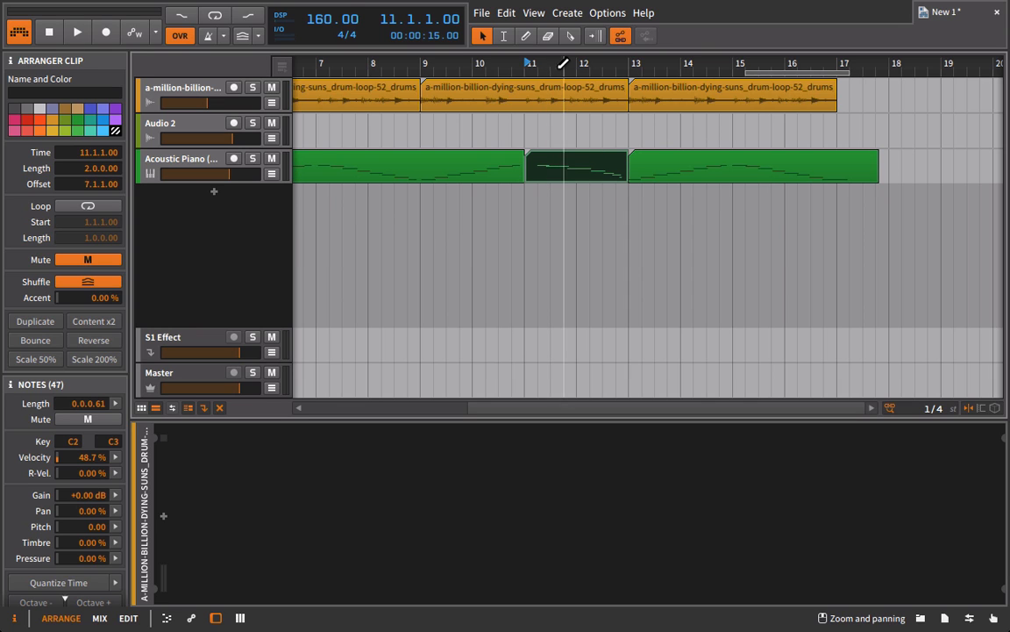
drag(564, 63, 529, 106)
drag(534, 161, 725, 160)
Set the loop region to start at bar 11 with a length of two bars, and enable punch-in and punch-out.
drag(471, 66, 414, 103)
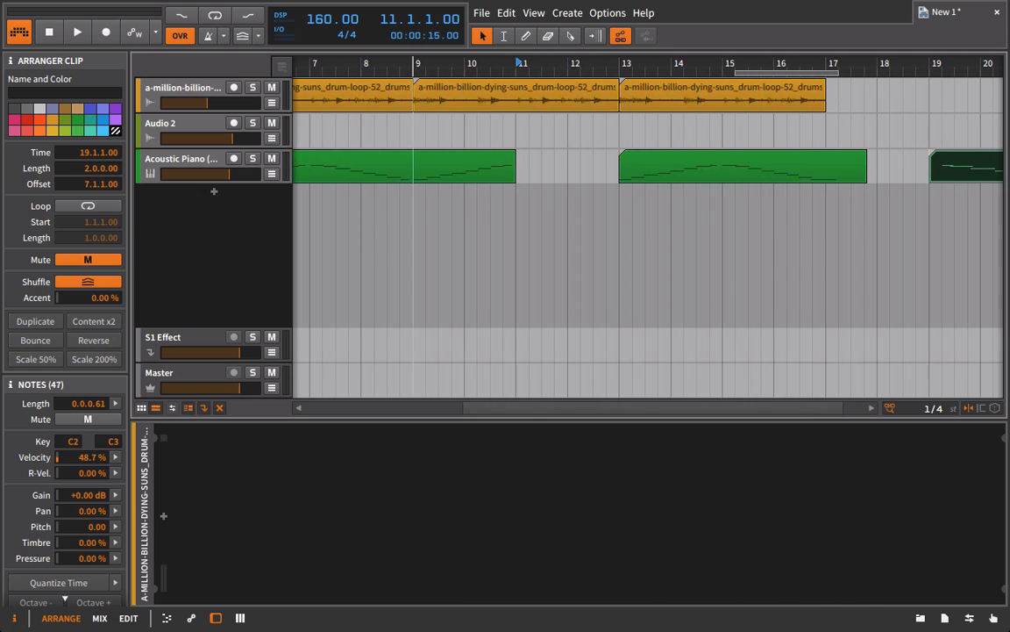
click(747, 73)
drag(747, 73, 530, 73)
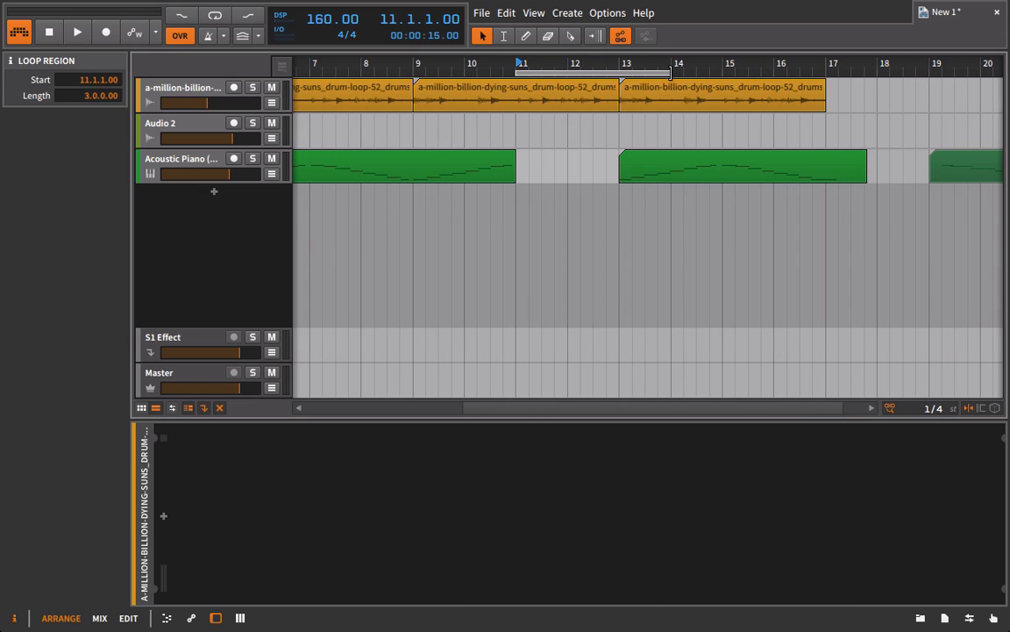
click(181, 15)
click(249, 15)
Arm the Acoustic Piano track and record new notes into the punch range, starting playback from bar 8.
drag(413, 64, 433, 41)
click(406, 66)
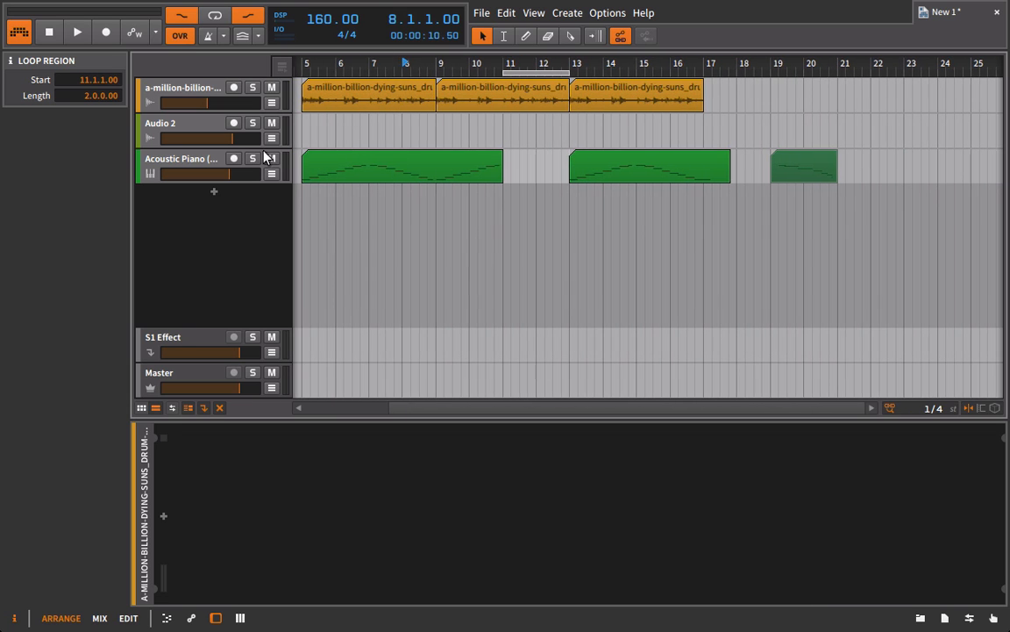
click(233, 158)
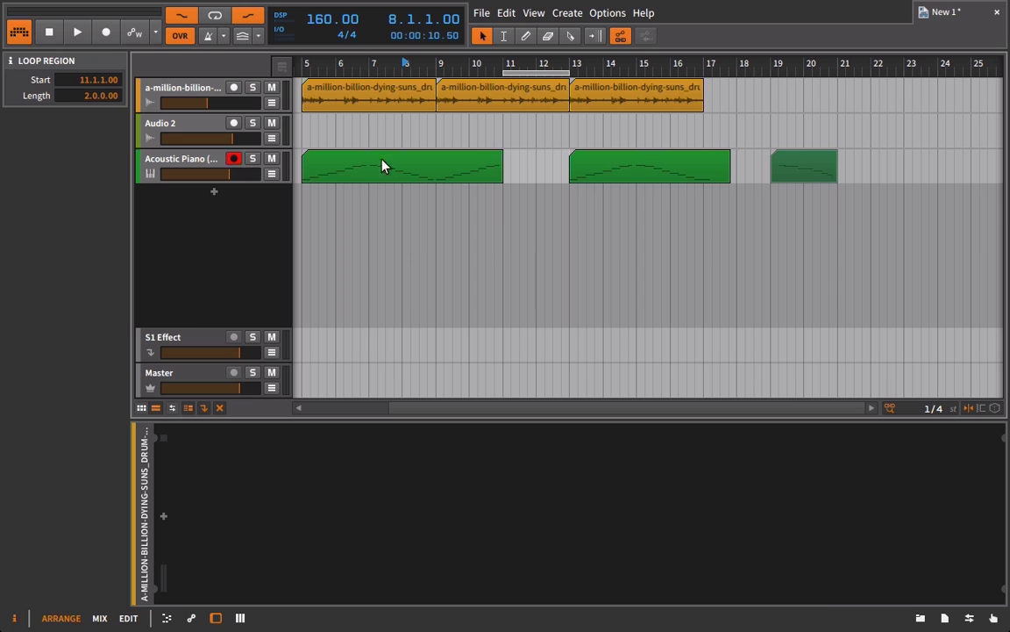
click(75, 34)
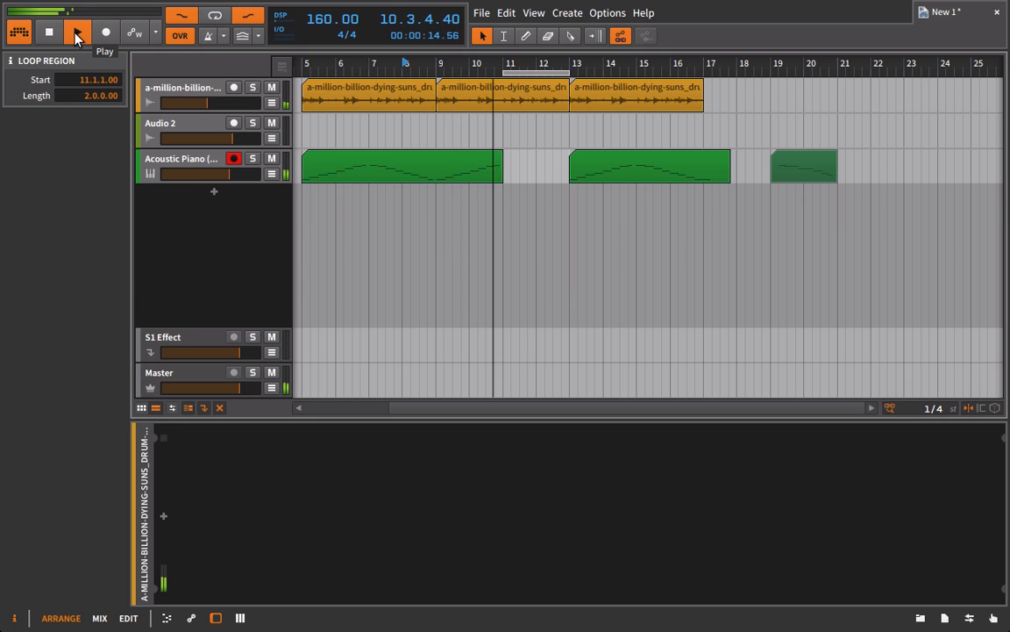
key(ctrl+r)
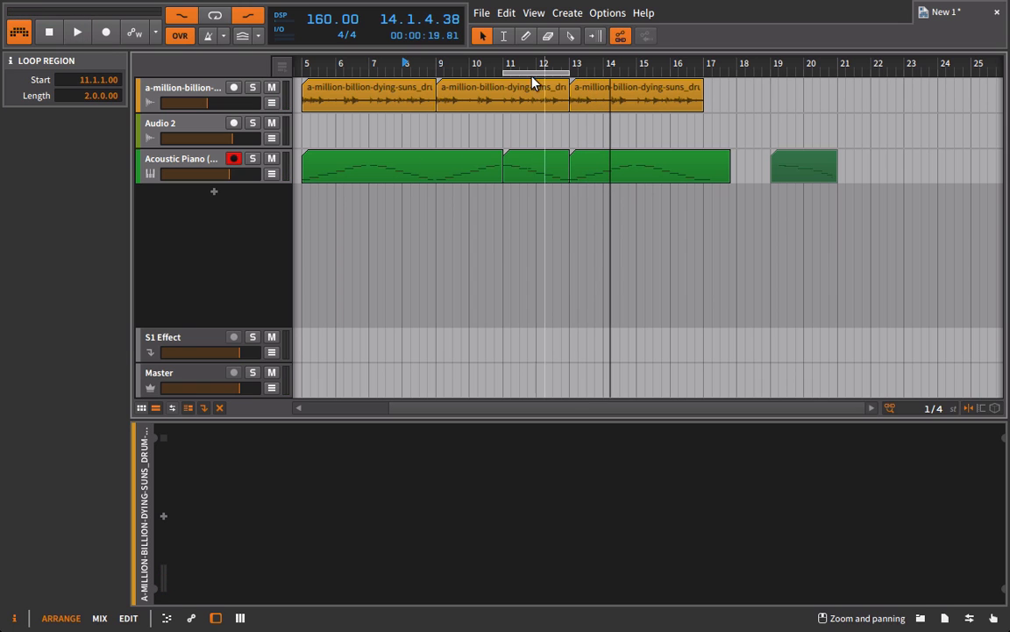
Play back the arrangement from bar 9 to hear the newly recorded piano section.
click(441, 63)
click(74, 31)
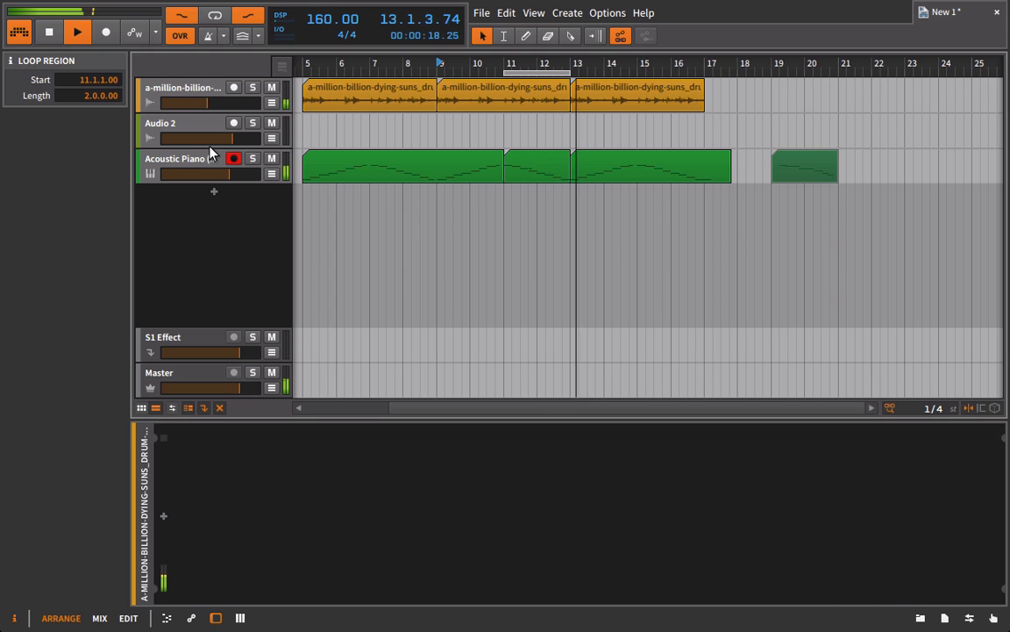
key(space)
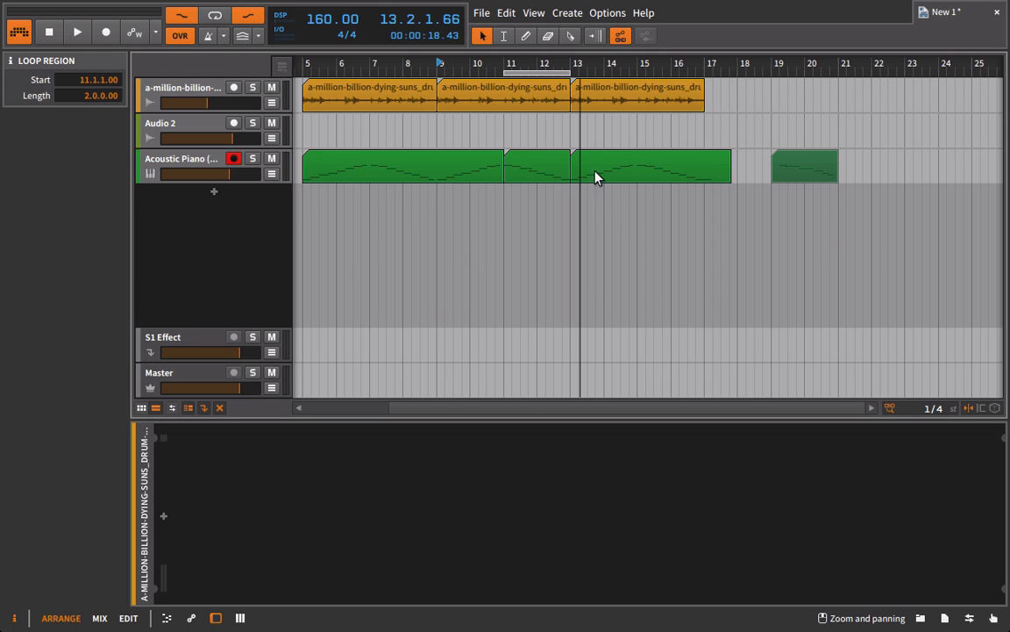
Move the newly recorded piano clip out of the gap to bar 23.
drag(538, 172, 979, 158)
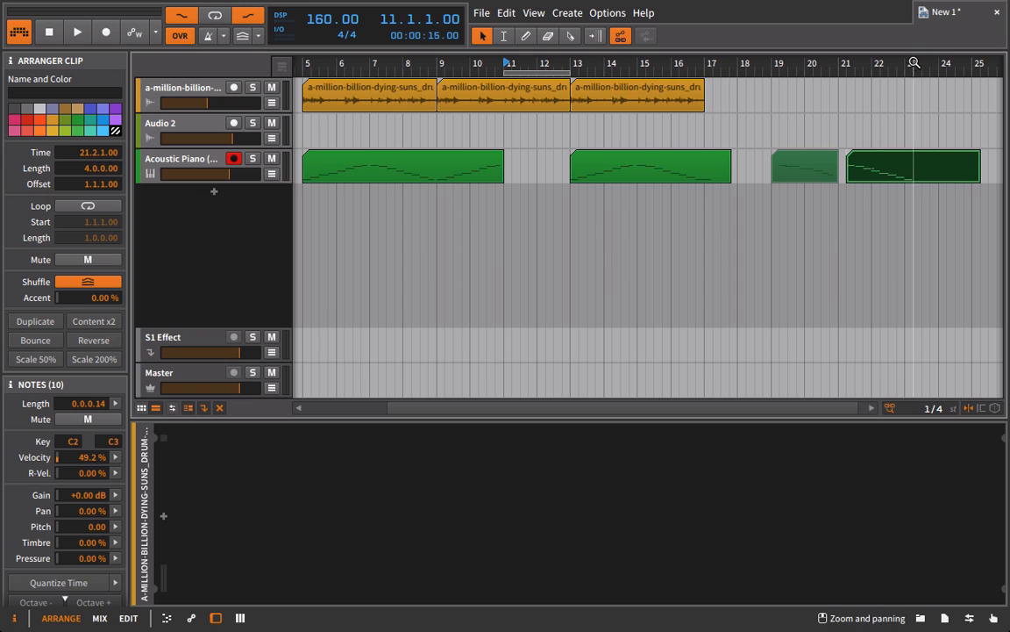
key(minus)
mouse_move(712, 169)
mouse_down()
mouse_move(763, 169)
mouse_move(685, 167)
mouse_move(701, 166)
mouse_up()
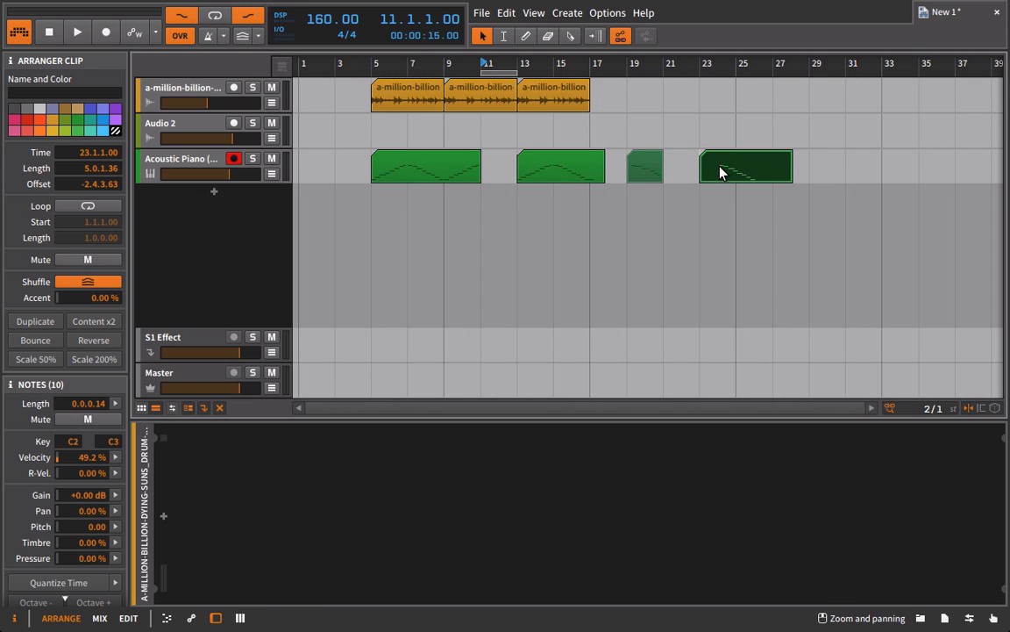
Enable the arranger loop for bars 11 to 13 and turn off punch-in and punch-out.
click(217, 18)
drag(484, 66, 478, 138)
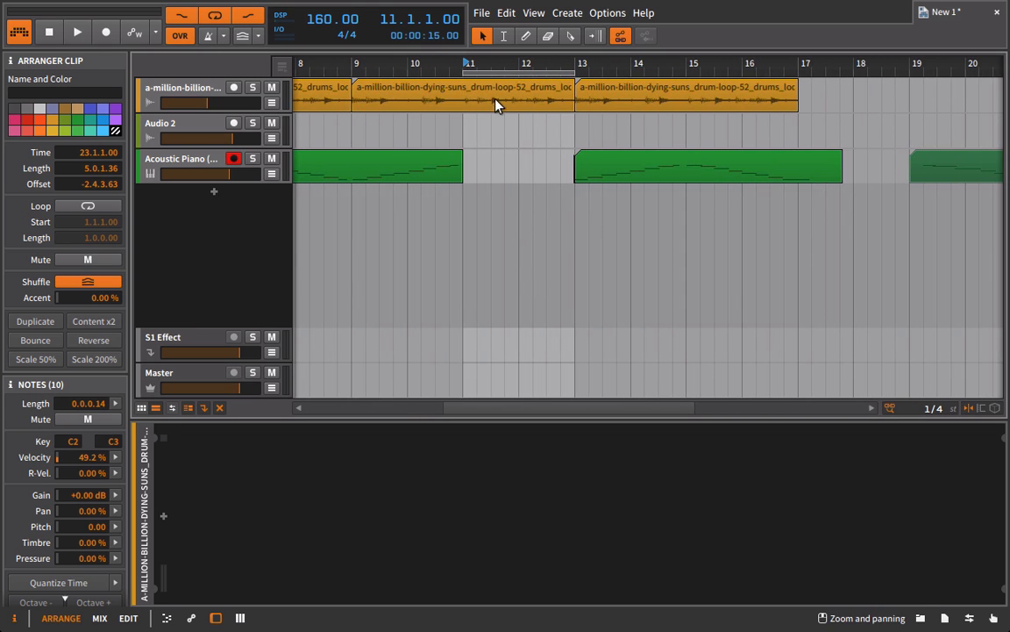
click(186, 20)
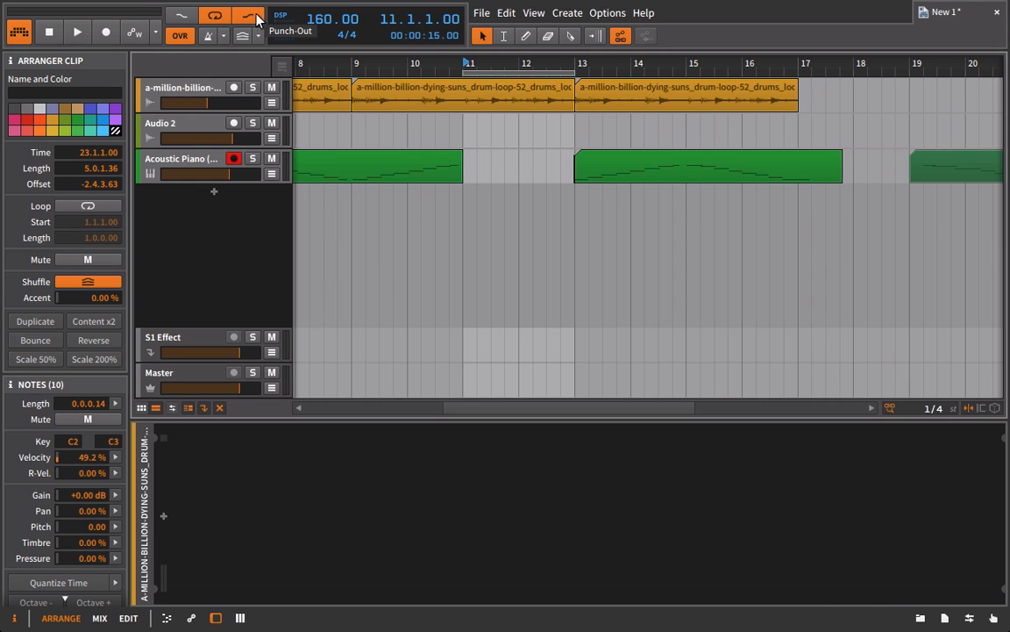
click(256, 18)
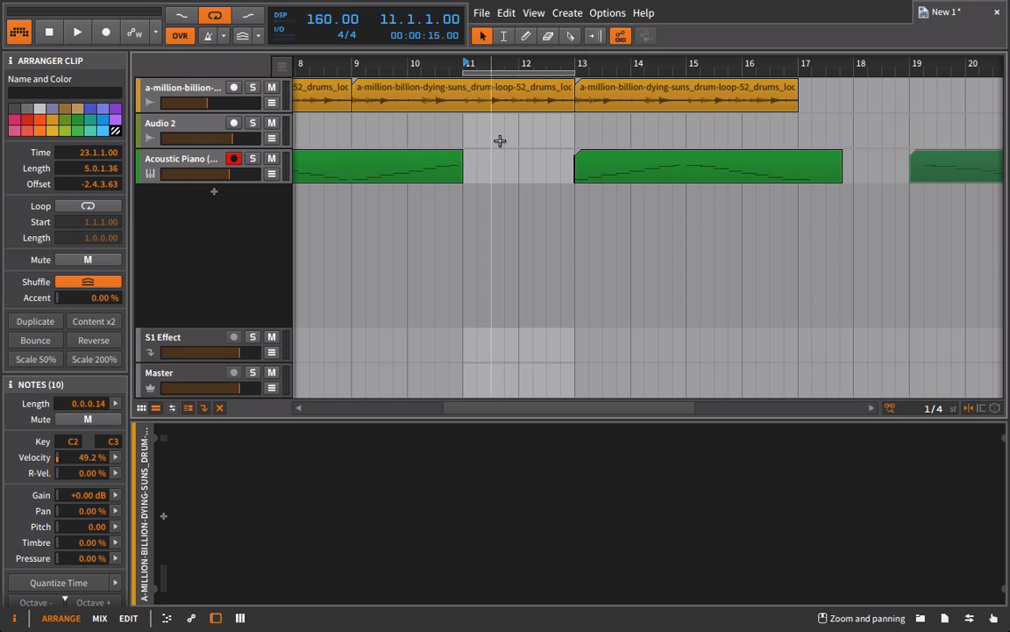
Record new piano notes into the empty loop range from bar 11 to 13 with overdub enabled.
click(106, 32)
click(78, 33)
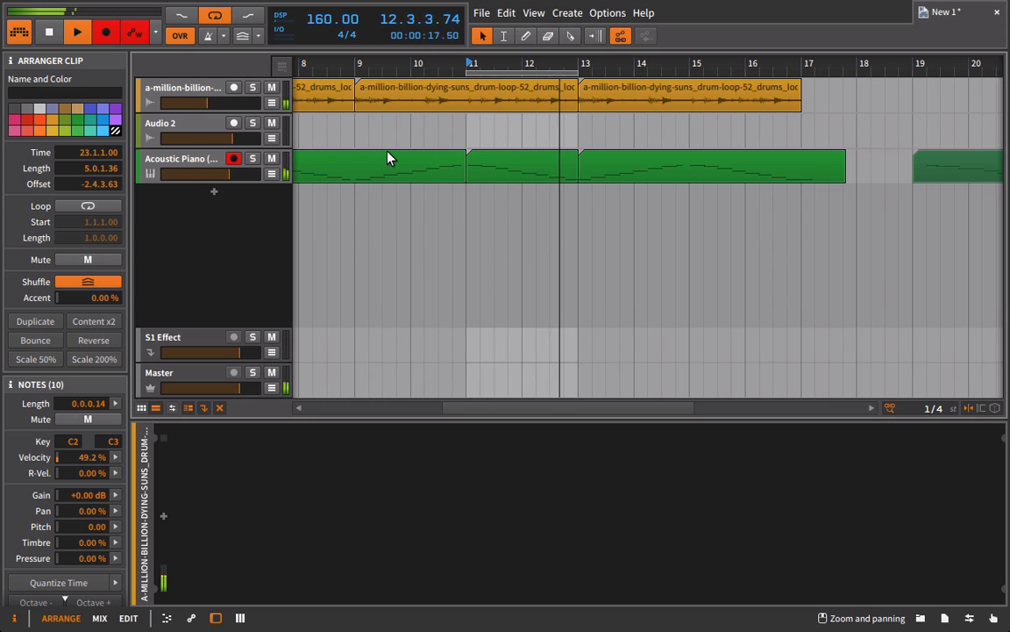
key(space)
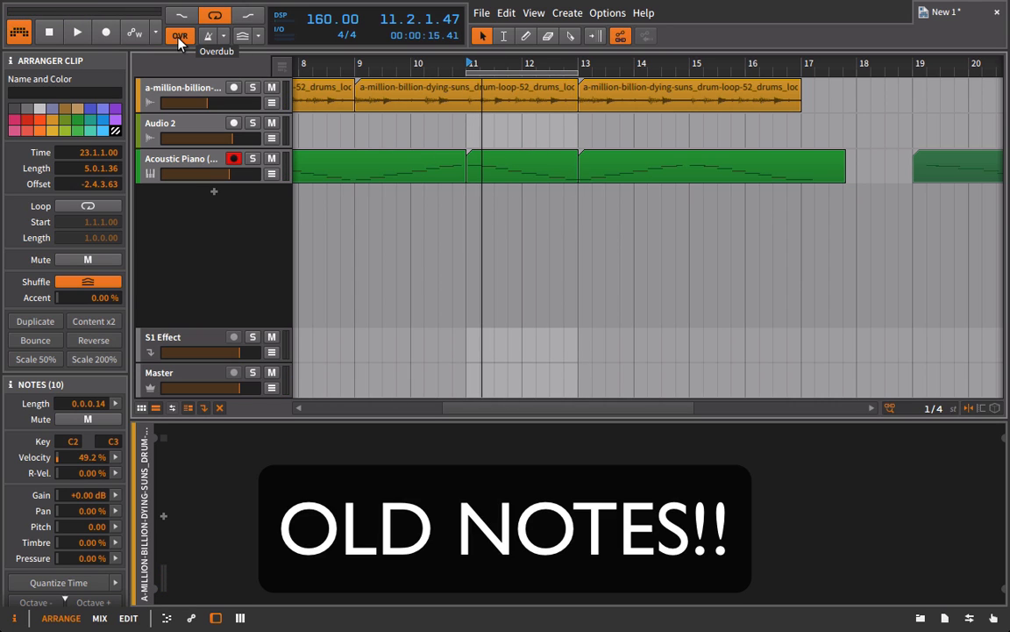
Overdub a second layer of piano notes onto the looped clip, starting from bar 11.
click(107, 37)
click(467, 65)
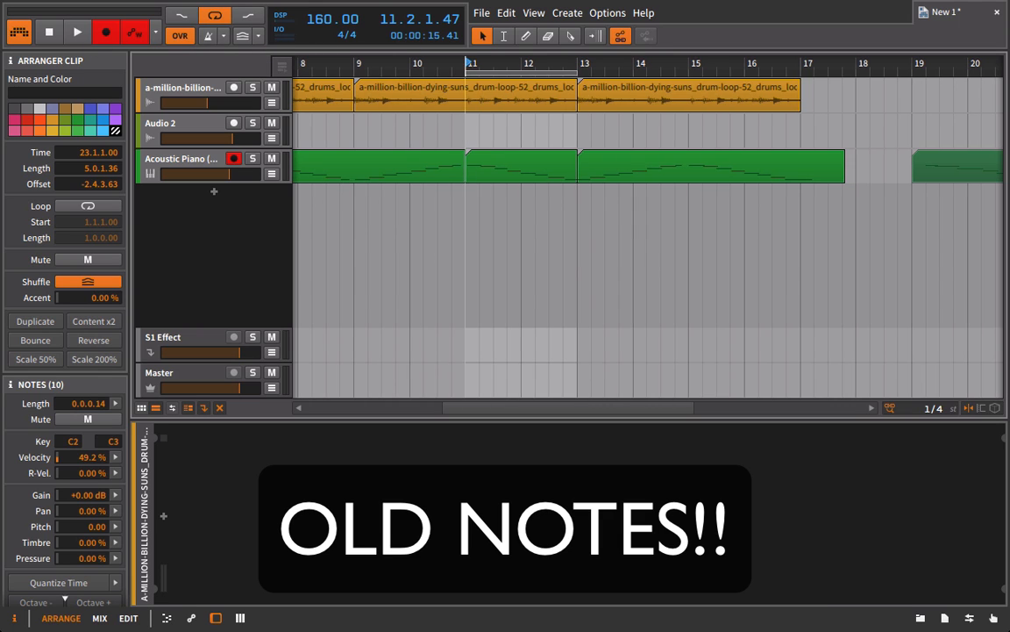
click(77, 34)
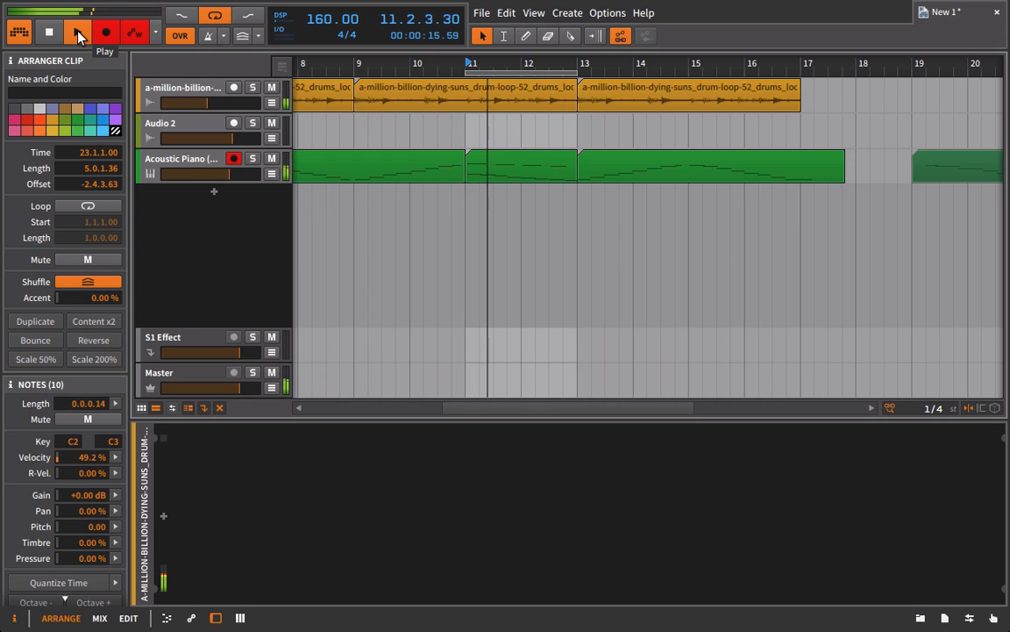
Turn off overdub during loop recording so new passes replace the existing piano notes, and stop the transport.
click(179, 36)
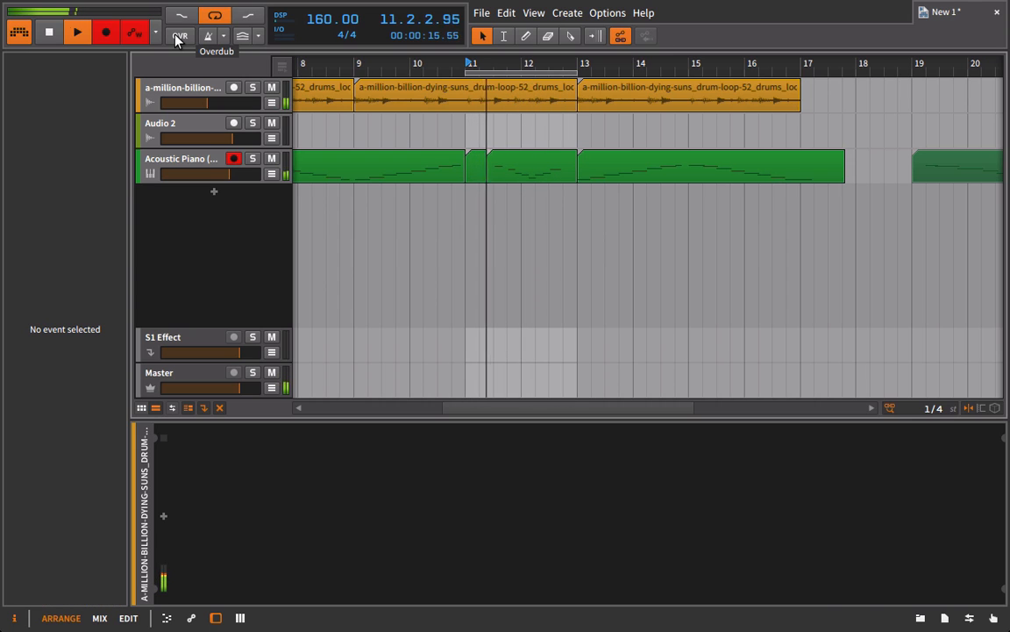
key(space)
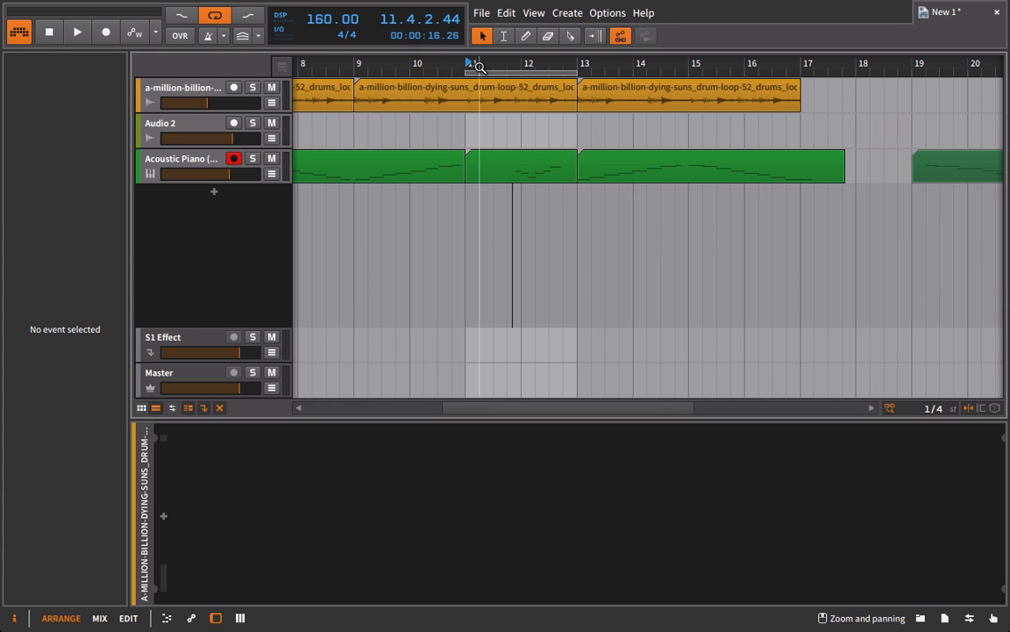
Delete the two leftover piano clips at bars 19 and 23.
drag(478, 65, 459, 15)
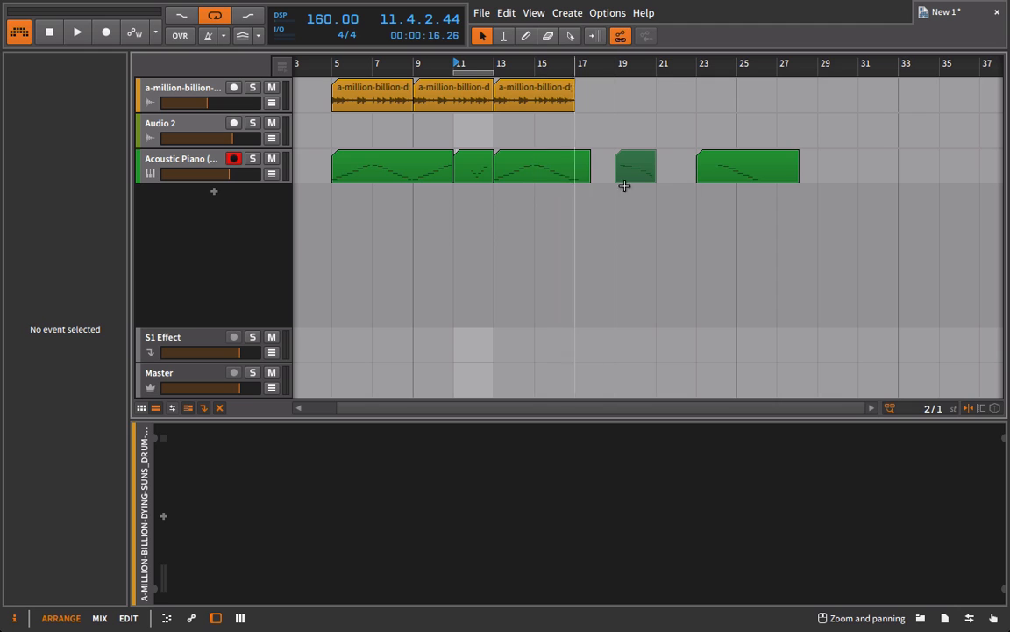
drag(837, 163, 624, 165)
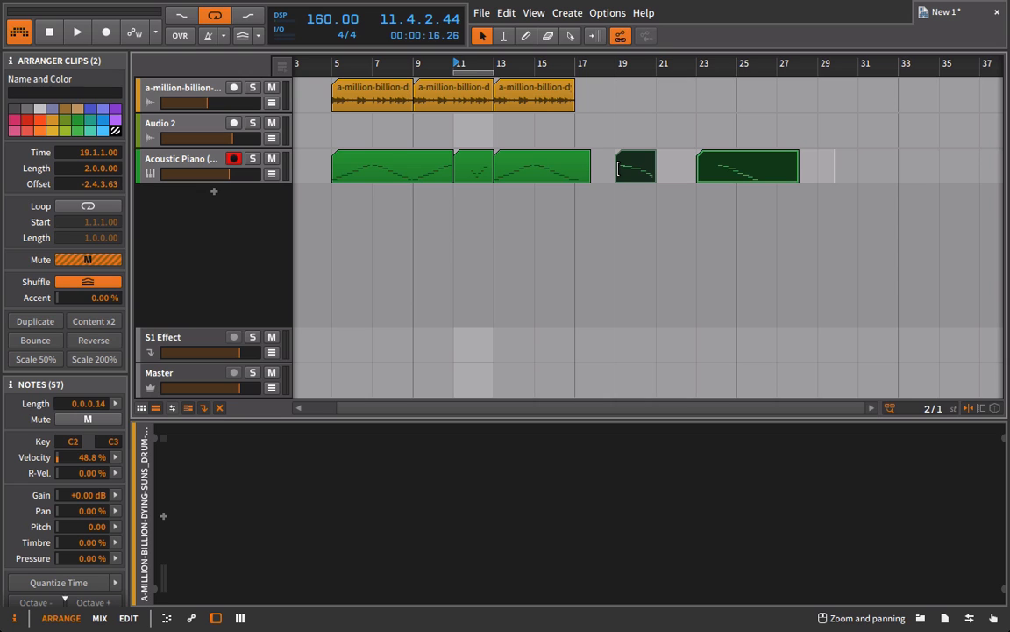
key(Delete)
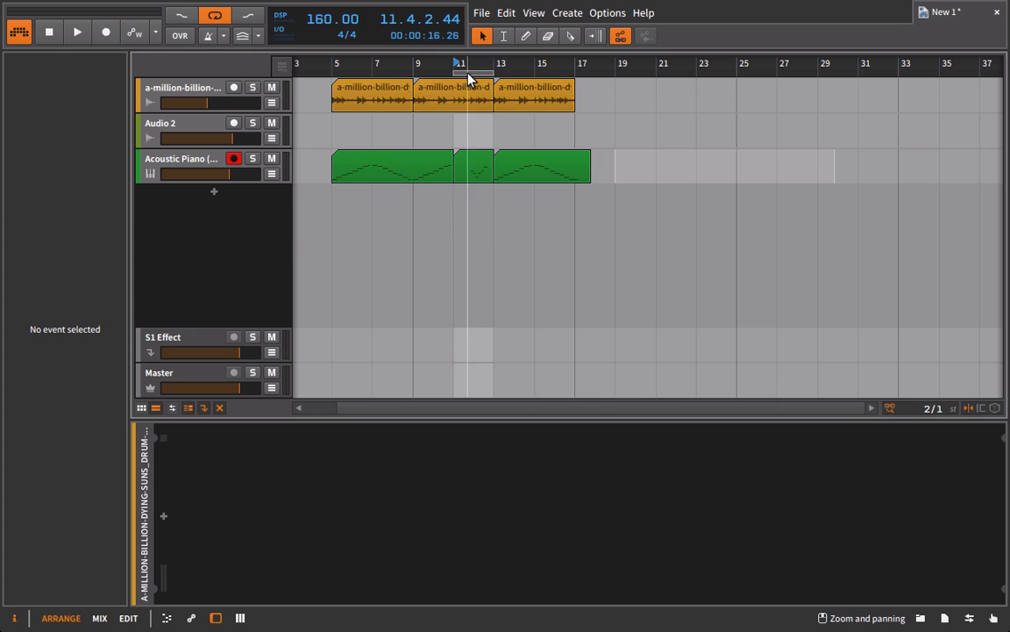
Place the drum loop clip from bar 9 at bar 49 on the same track.
drag(459, 63, 999, 68)
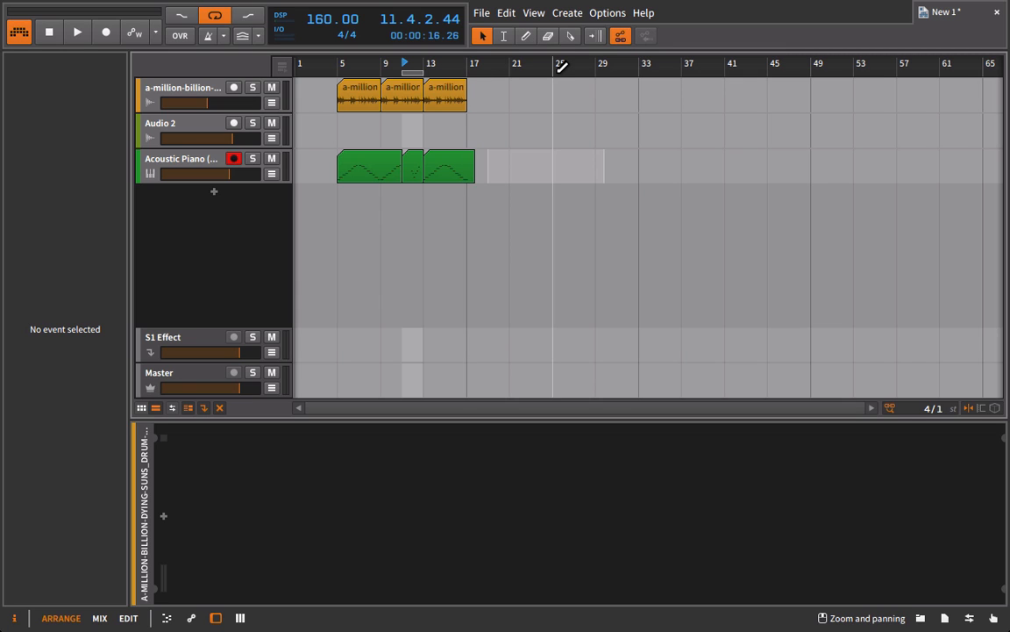
click(402, 92)
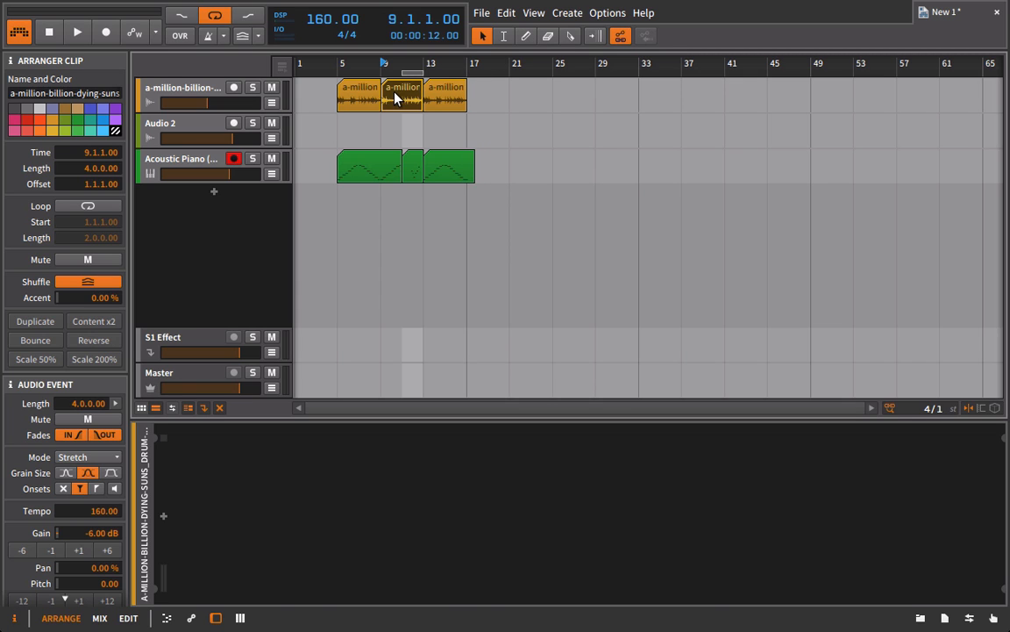
drag(403, 92, 501, 141)
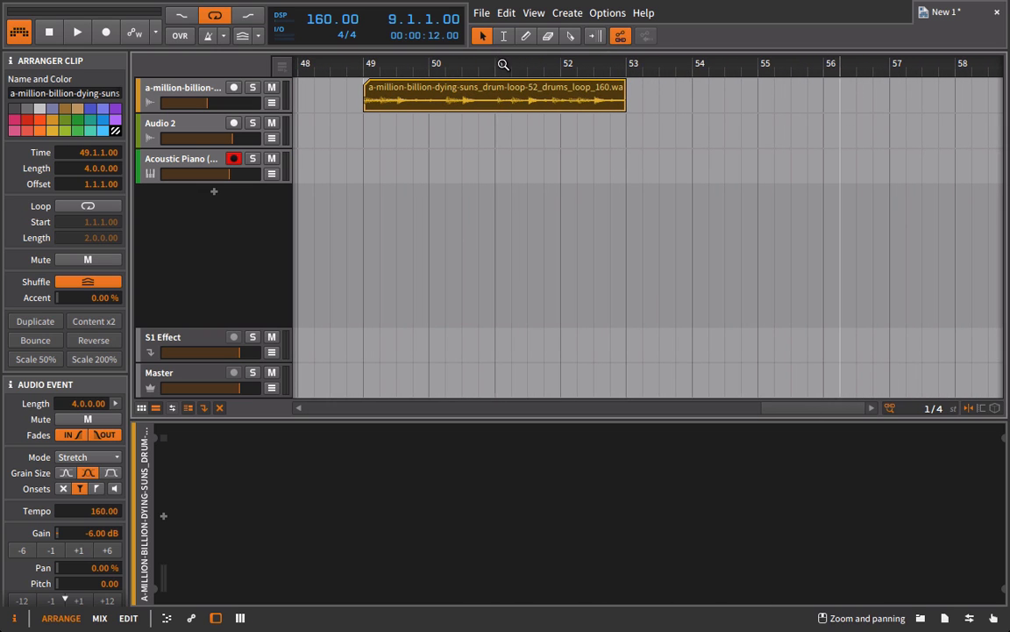
Split the drum clip at bar 52 and copy its final bar to bar 48.
click(570, 36)
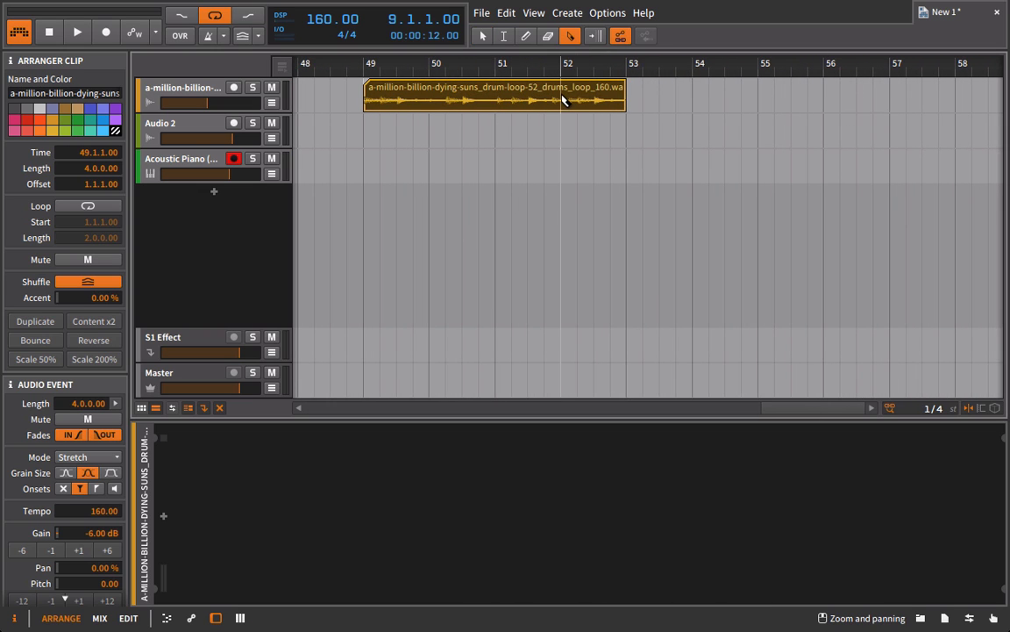
click(561, 97)
drag(552, 64, 551, 48)
key(1)
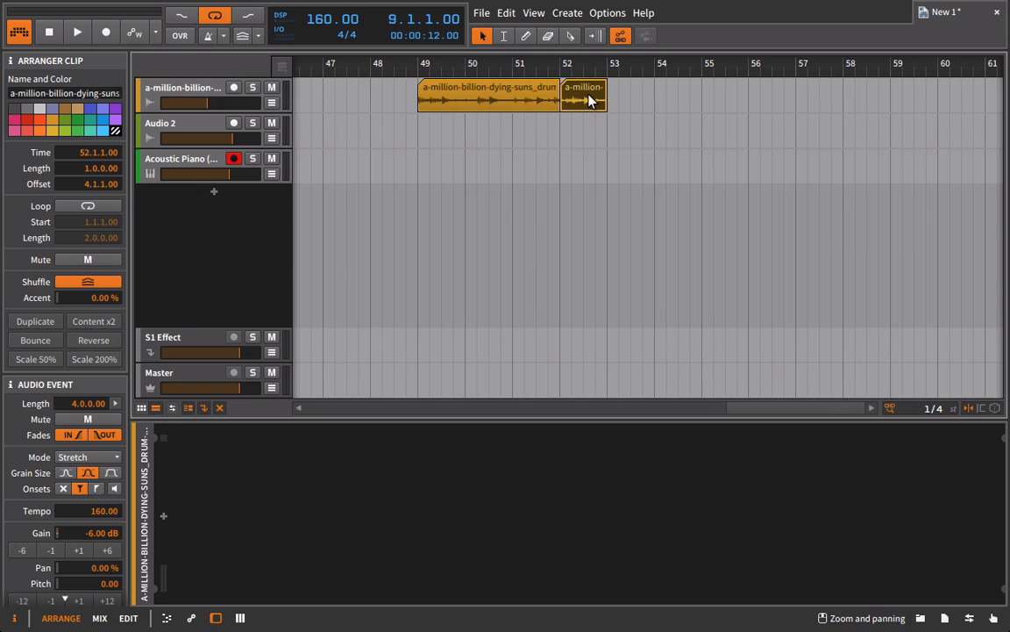
mouse_move(589, 101)
mouse_down()
mouse_move(375, 104)
mouse_move(591, 95)
mouse_up()
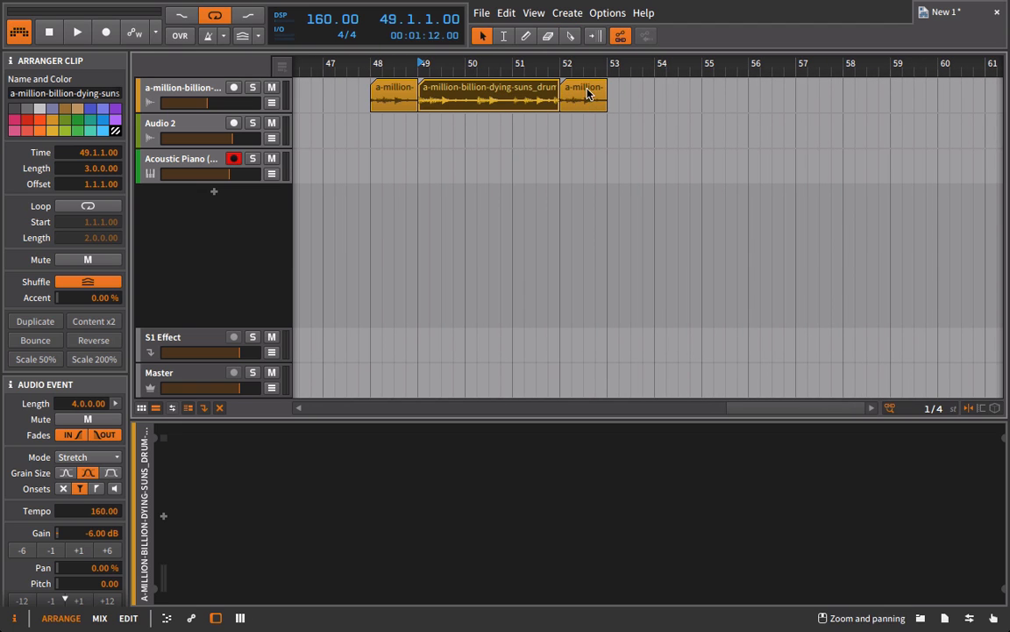
Consolidate the two drum clips between bars 49 and 53 into one four-bar clip.
shift+click(503, 98)
right_click(503, 99)
click(542, 195)
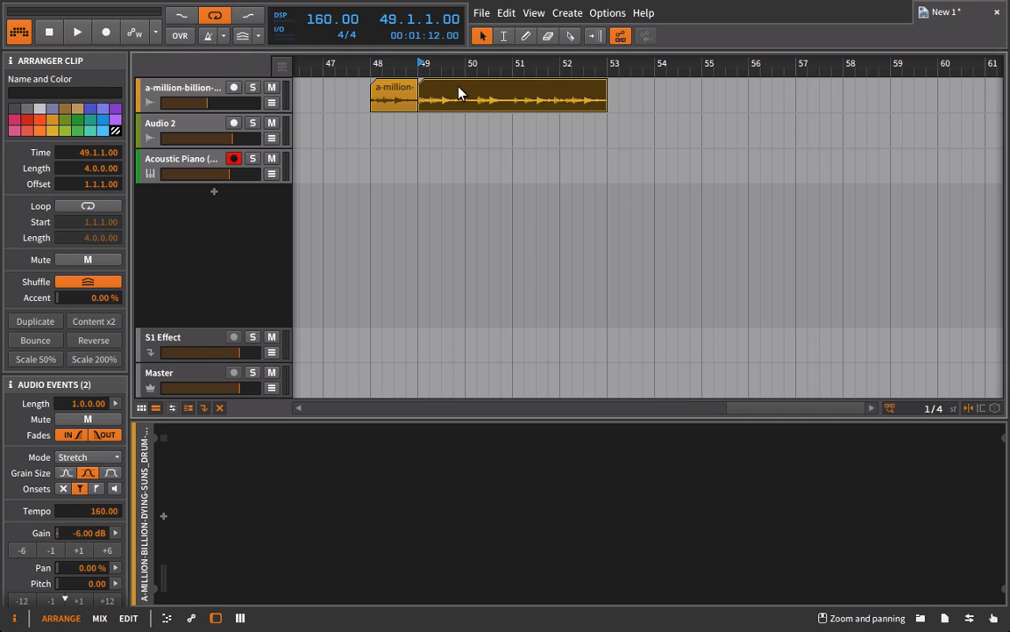
Colour the one-bar drum clip at bar 48 teal.
click(408, 101)
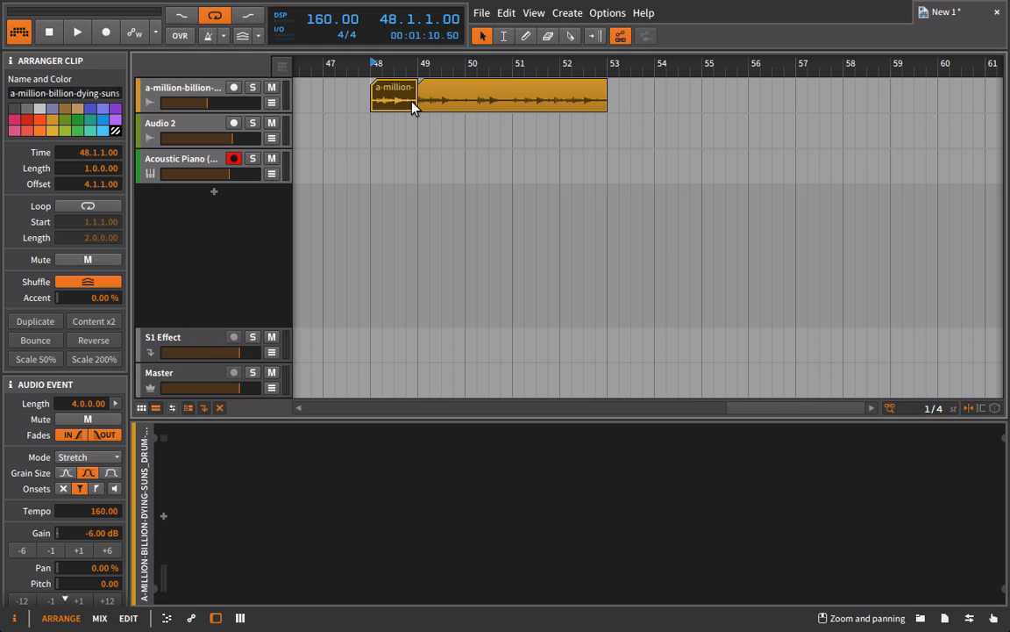
click(91, 130)
drag(380, 62, 372, 62)
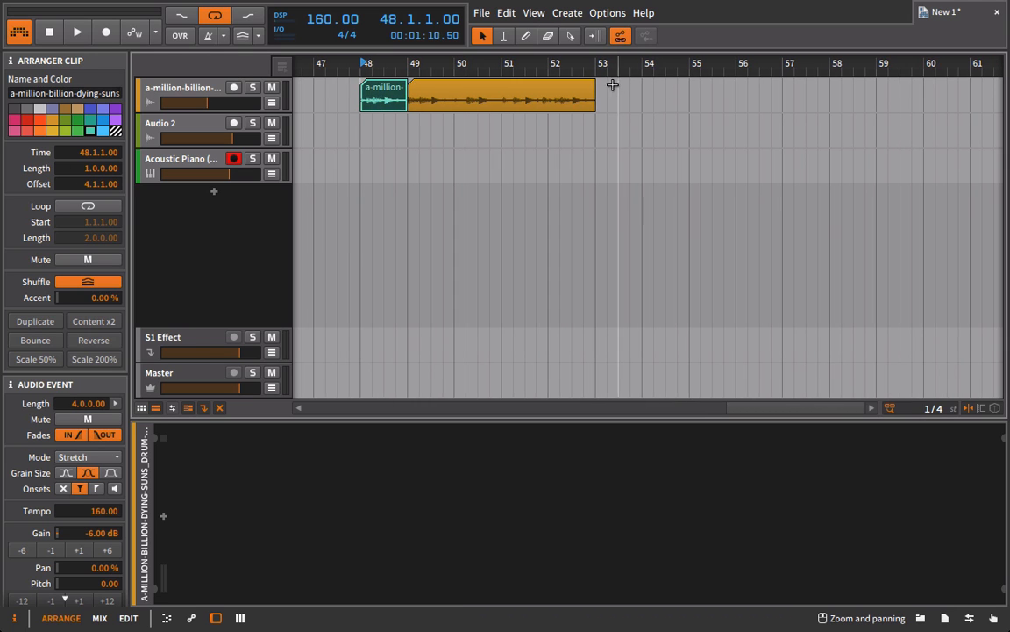
Duplicate the teal one-bar clip and the orange four-bar clip together repeatedly until the pattern reaches about bar 93.
drag(597, 92, 370, 105)
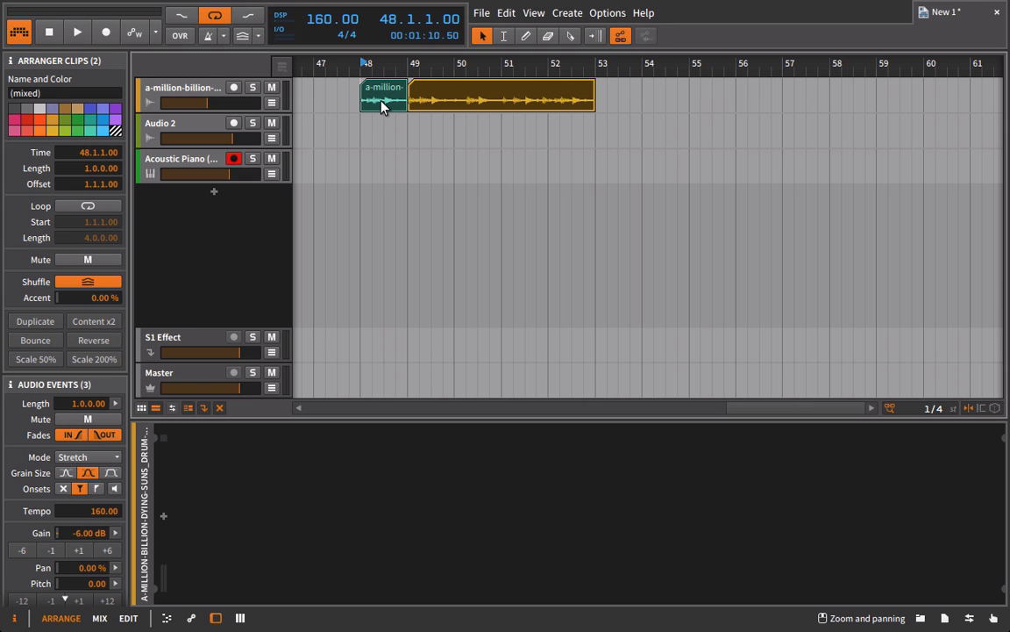
key(ctrl+d)
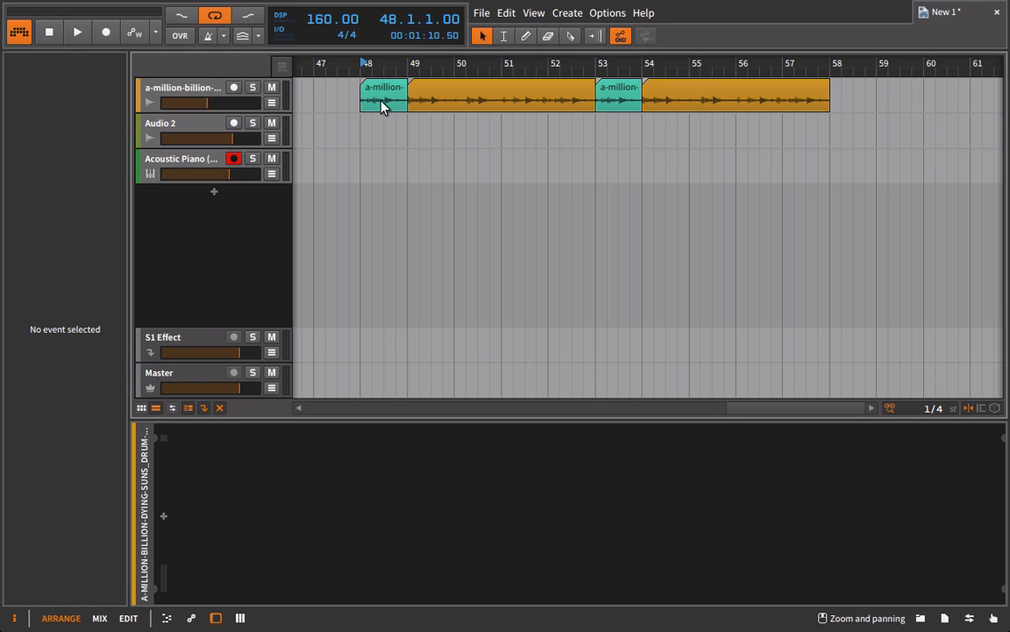
key(ctrl+d)
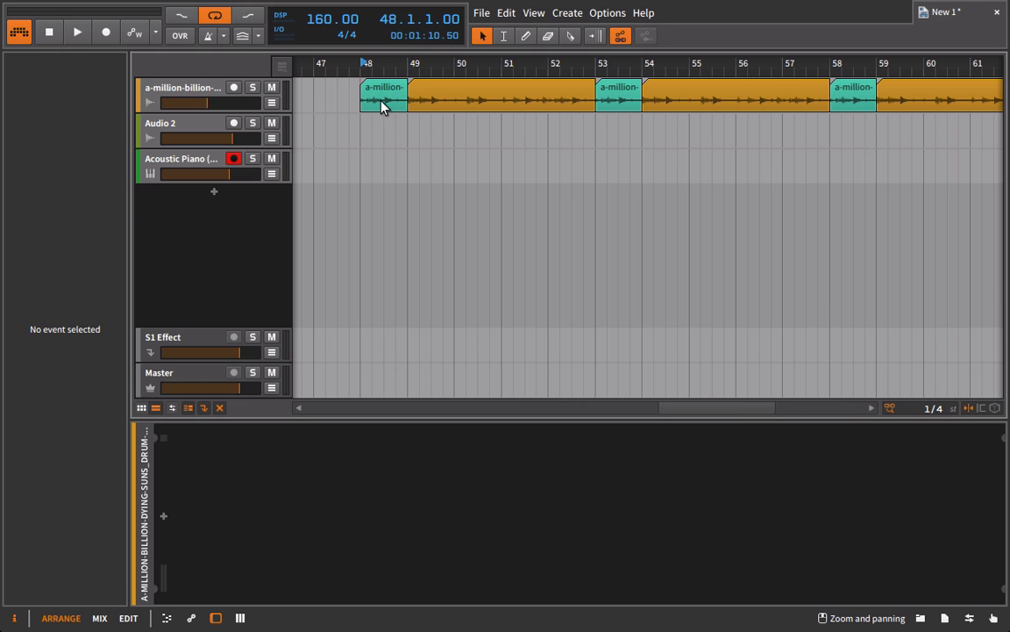
scroll(346, 63, down, 5)
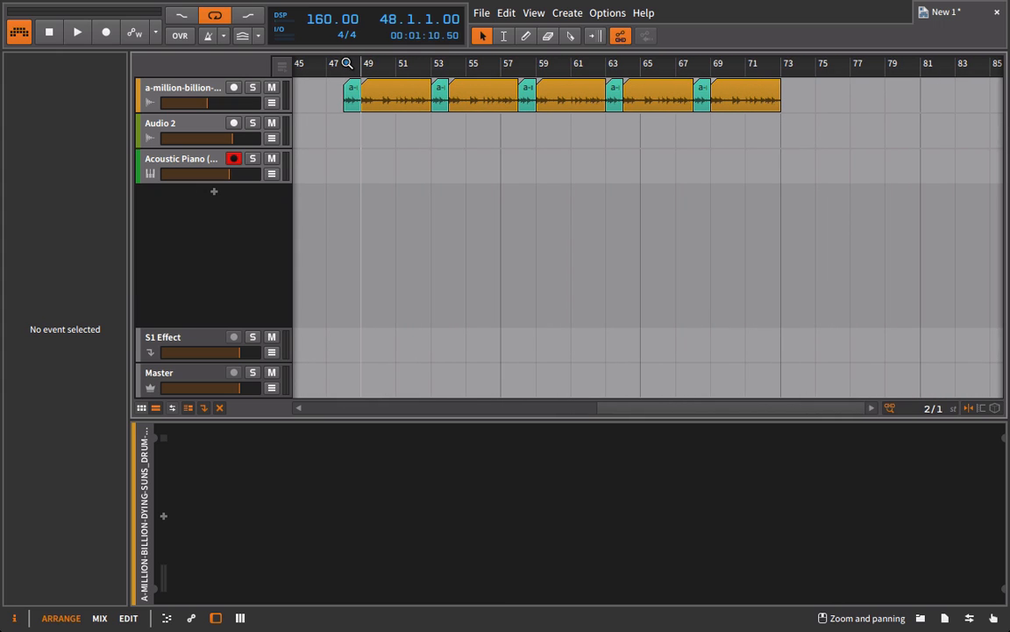
key(ctrl+d)
key(ctrl+d)
key(ctrl+d)
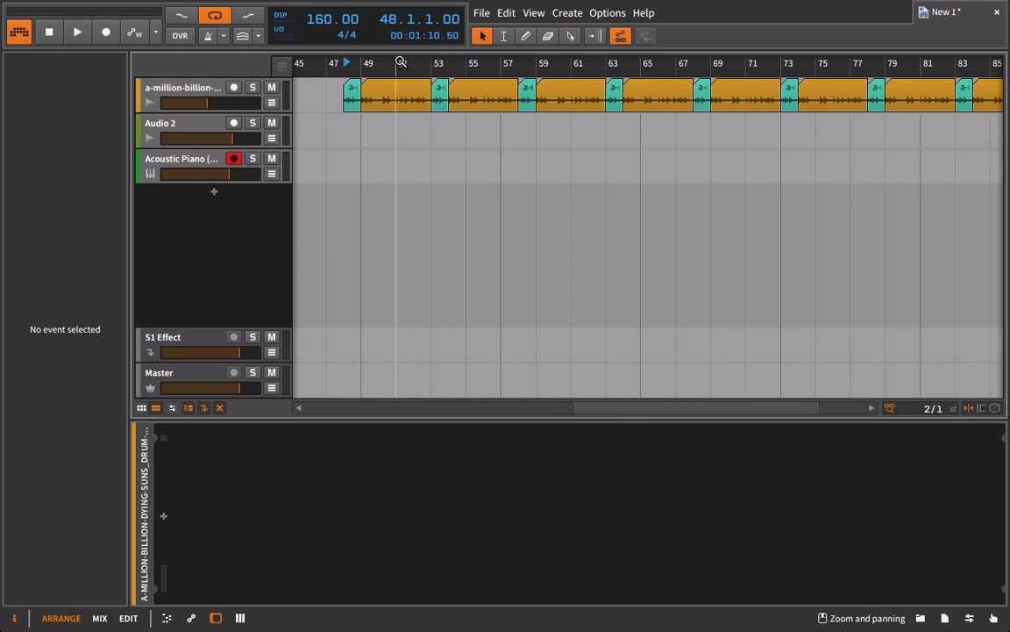
Record piano over the drum pattern from bar 48 to just past bar 63, and raise the drum track's volume slightly.
scroll(401, 63, down, 3)
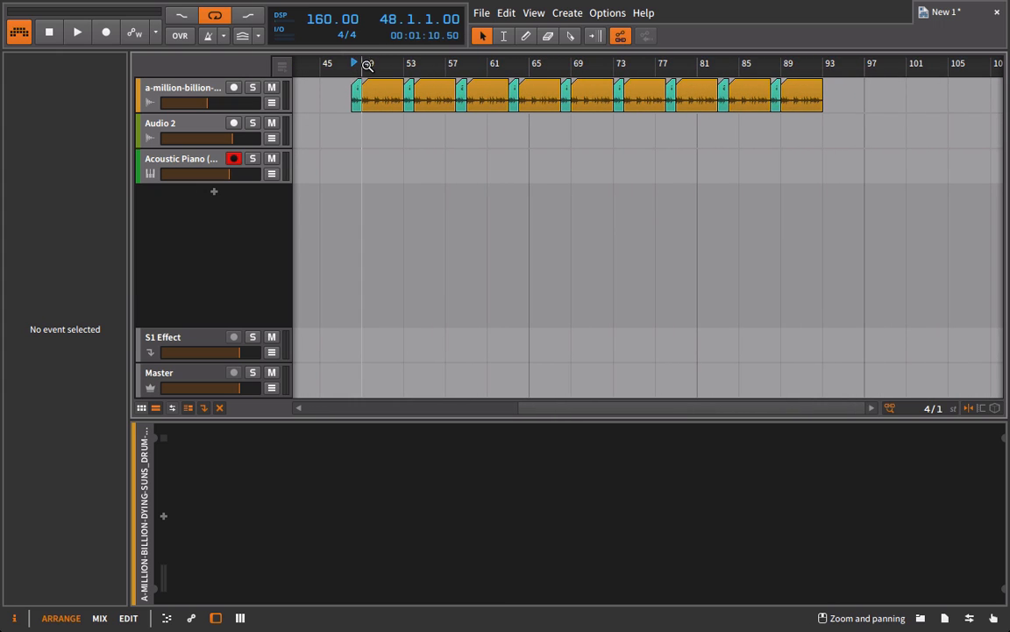
scroll(367, 63, up, 3)
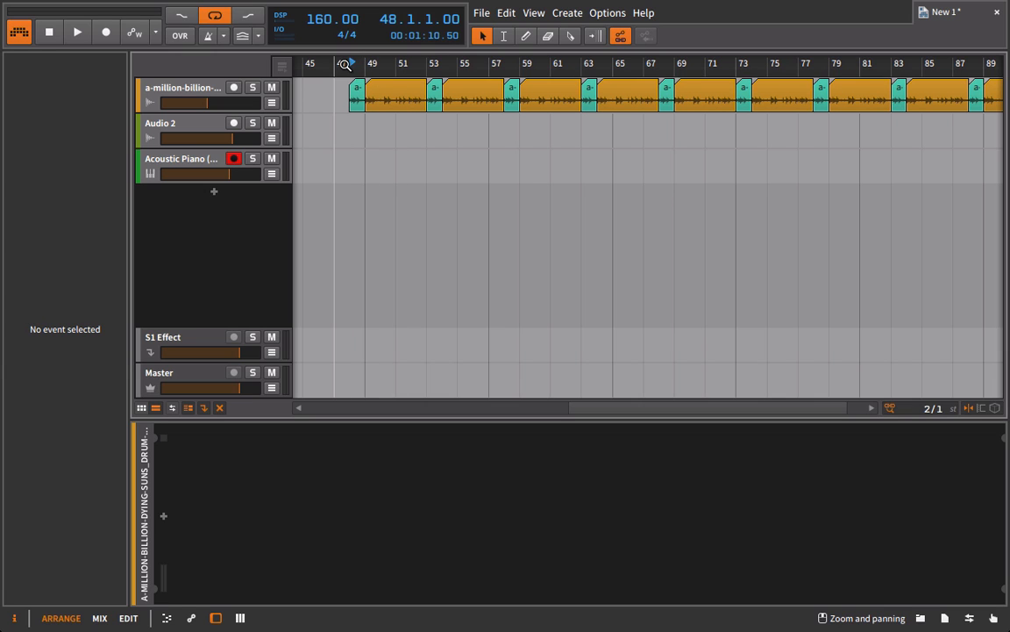
scroll(351, 63, up, 3)
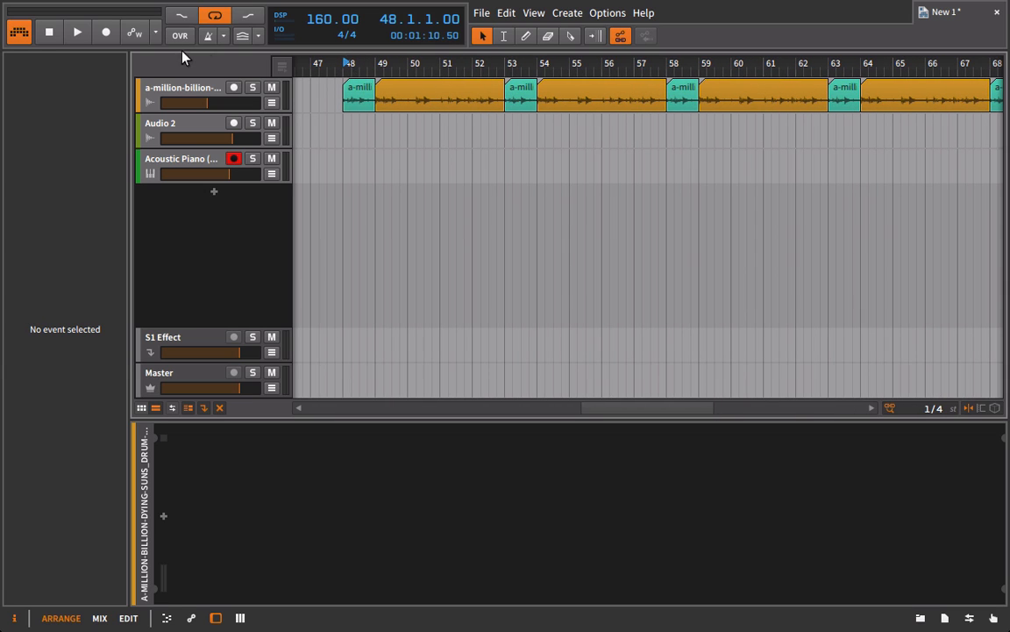
click(134, 32)
click(79, 32)
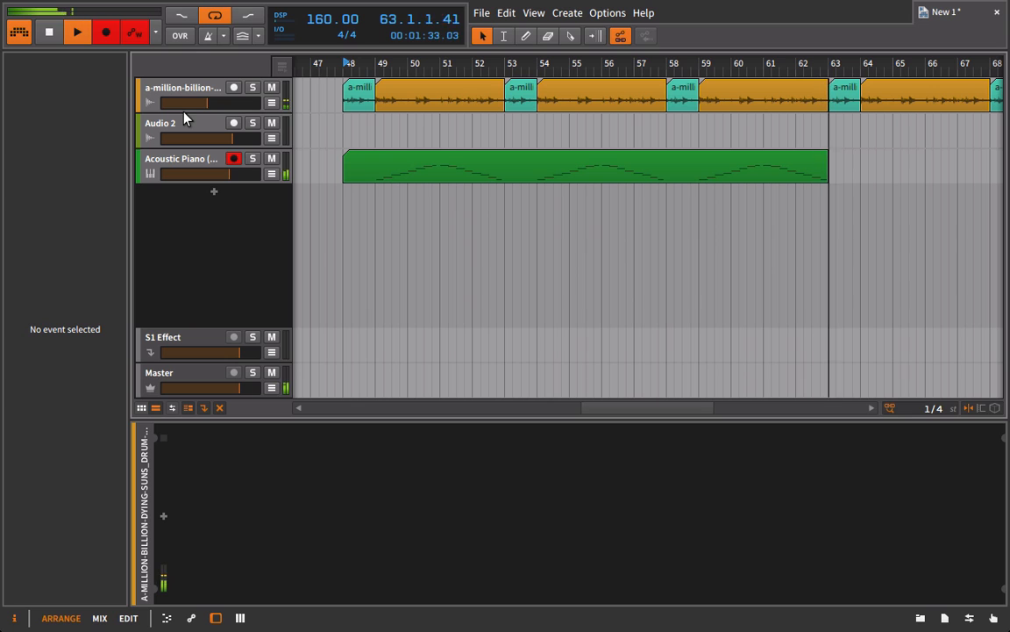
key(space)
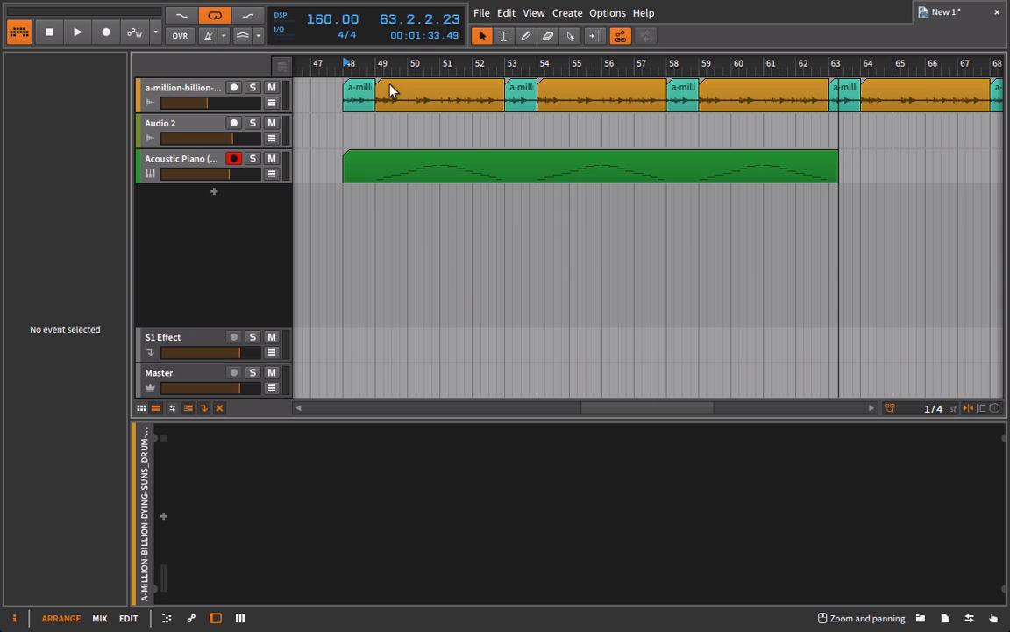
drag(208, 106, 216, 106)
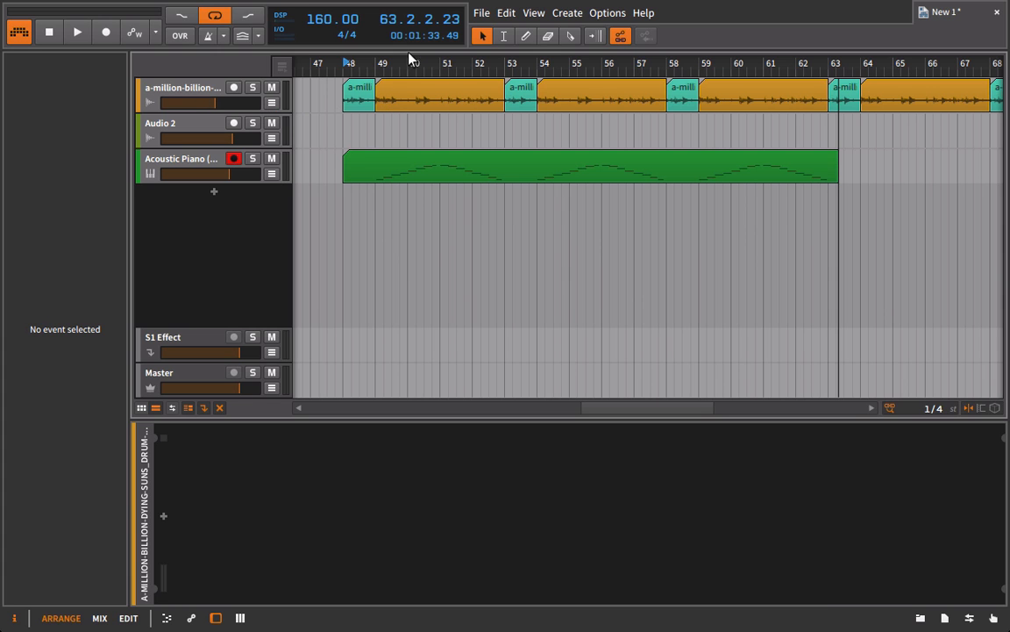
Split the recorded piano clip at bars 49, 53, 54, 58 and 59 to match the drum clip boundaries.
scroll(414, 86, down, 4)
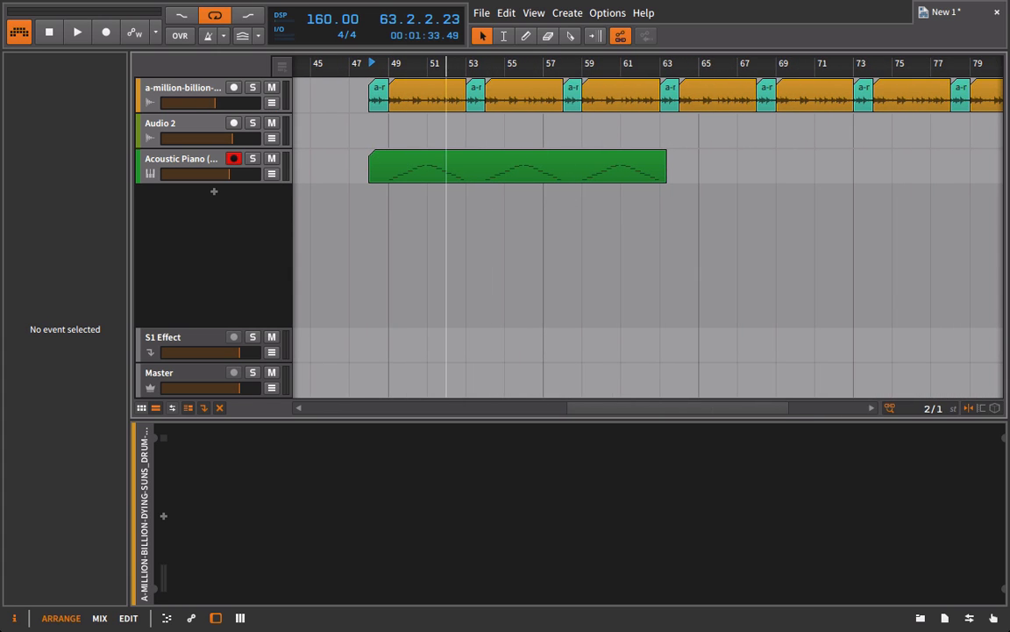
scroll(447, 97, up, 4)
click(571, 36)
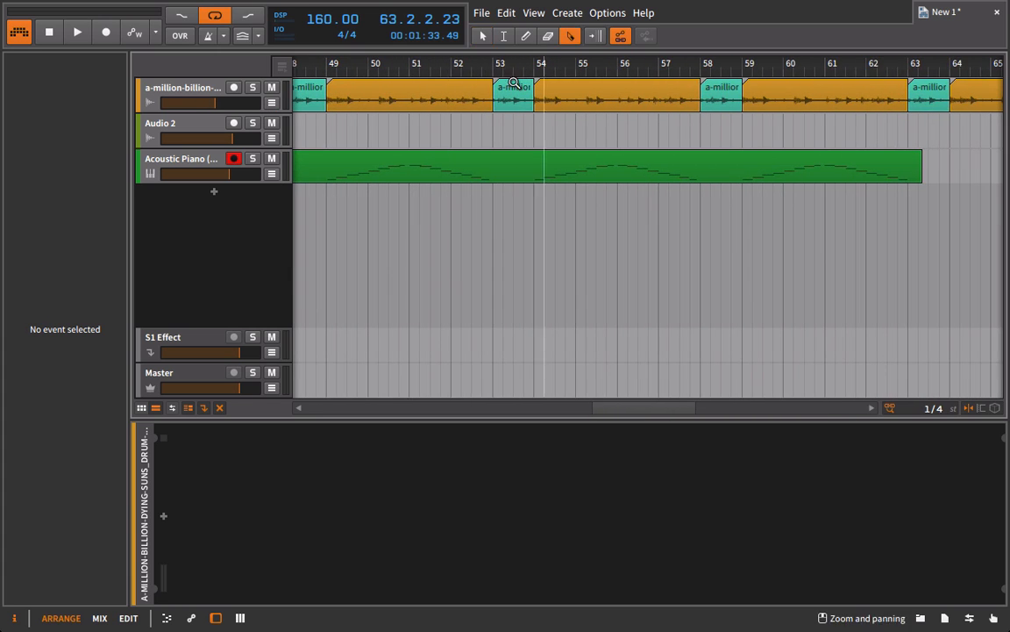
click(495, 172)
click(319, 173)
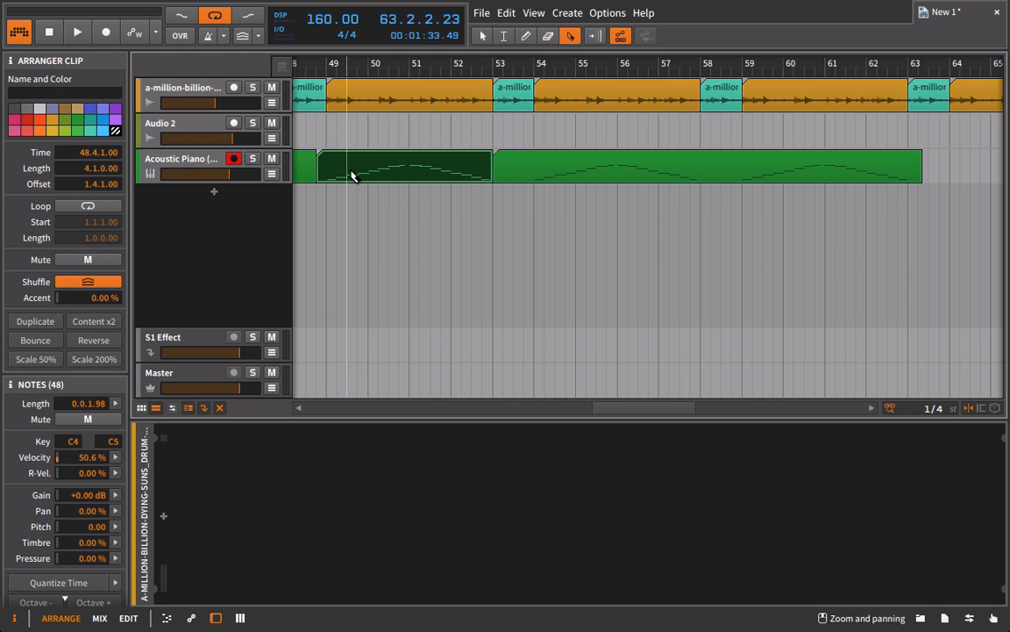
key(ctrl+z)
click(329, 173)
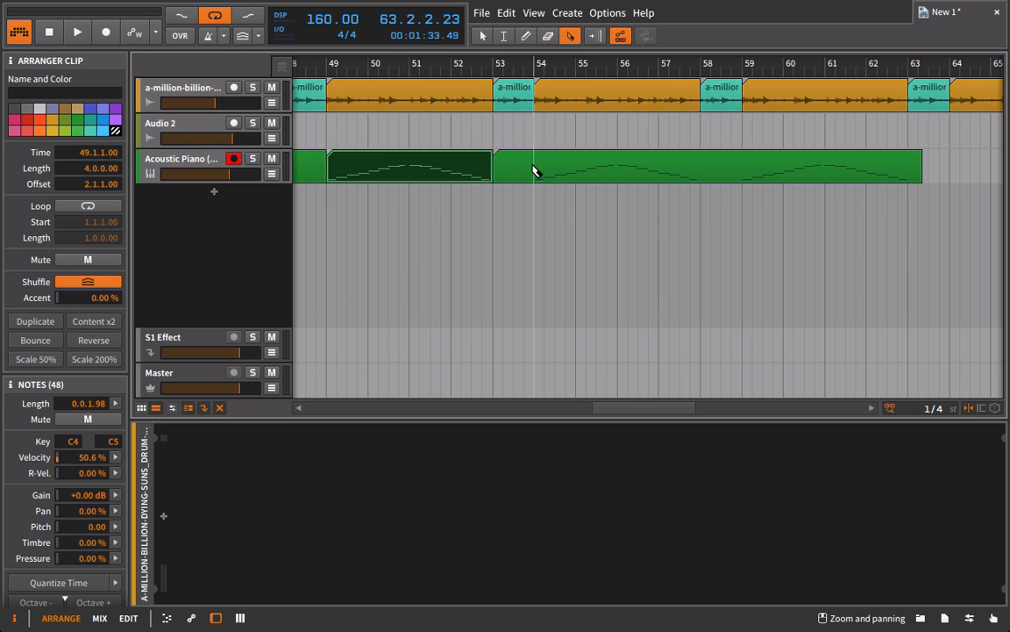
click(535, 171)
click(702, 170)
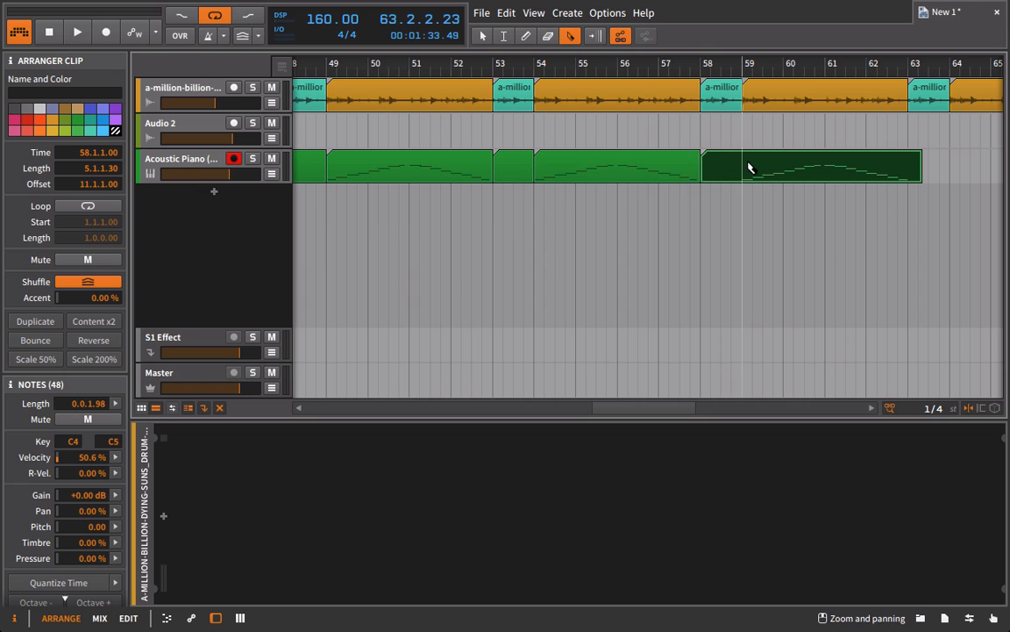
click(744, 166)
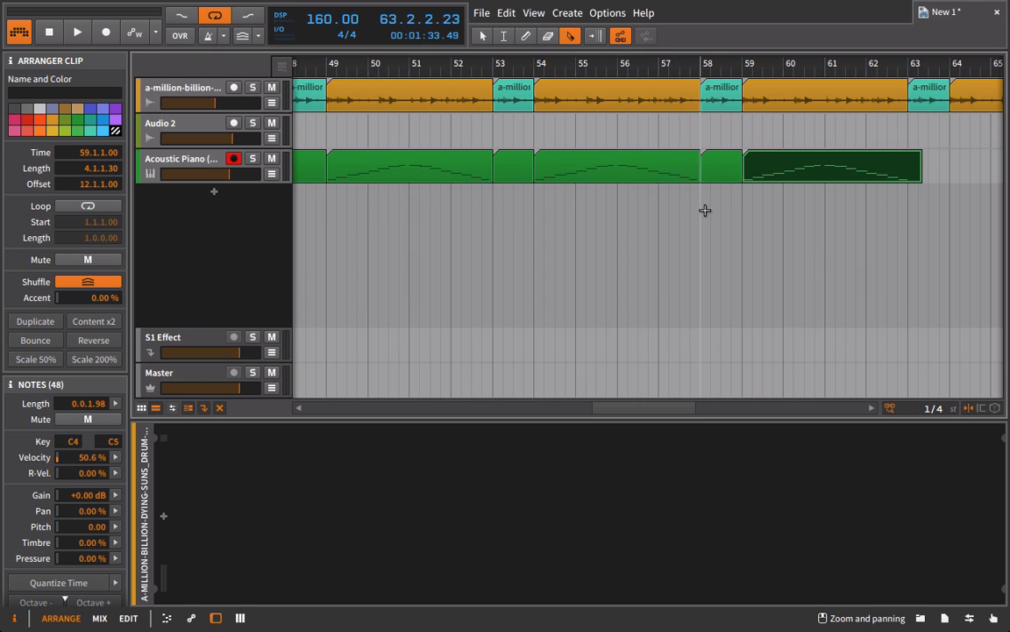
Delete the earlier piano recordings between about bars 5 and 18 from the Acoustic Piano track.
drag(496, 67, 493, 36)
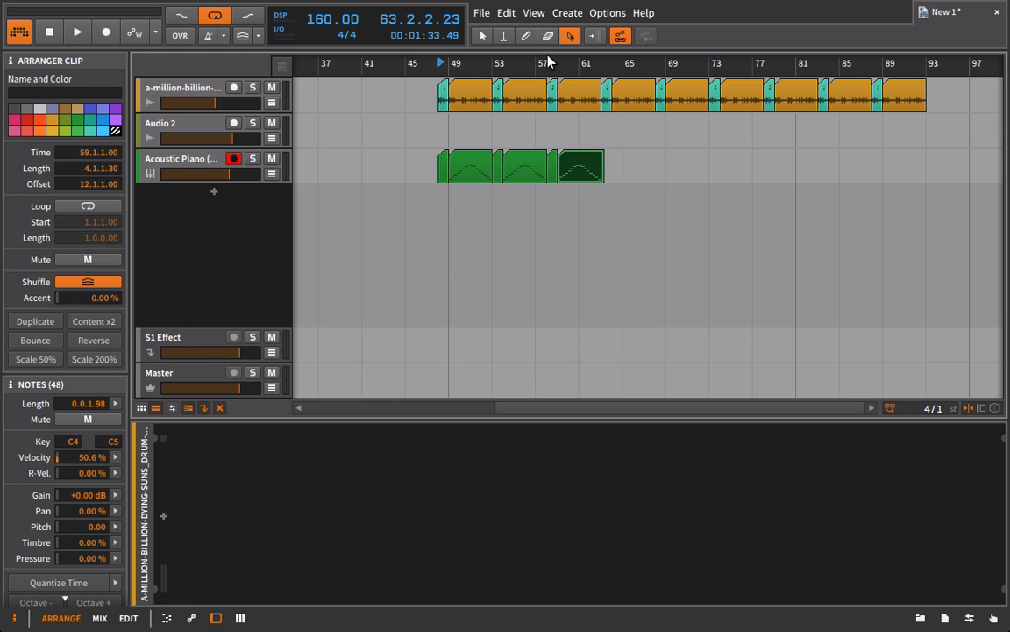
drag(536, 65, 456, 35)
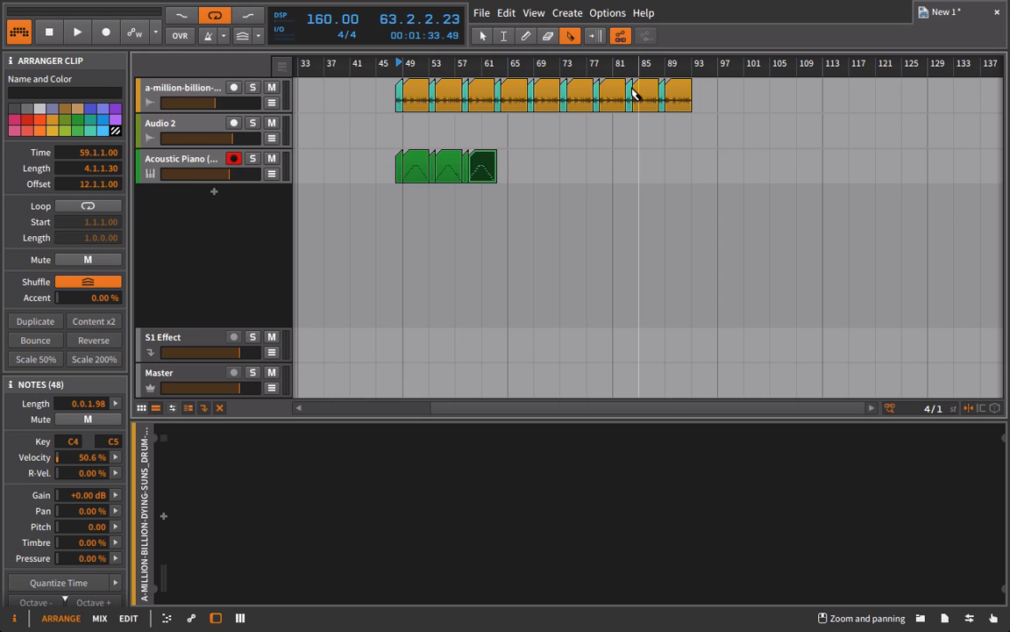
scroll(461, 119, left, 5)
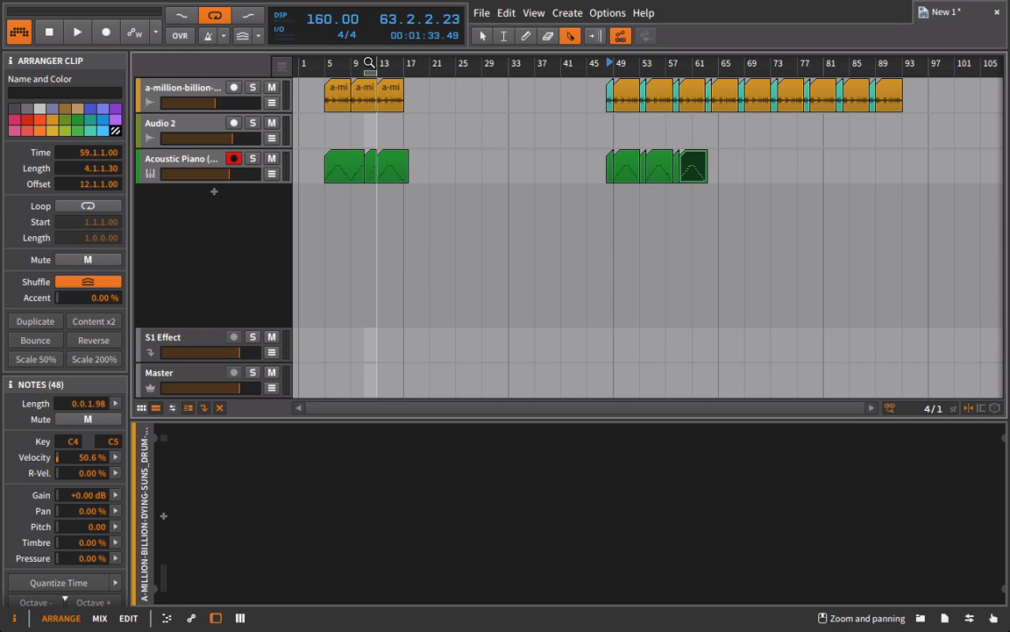
drag(370, 64, 458, 176)
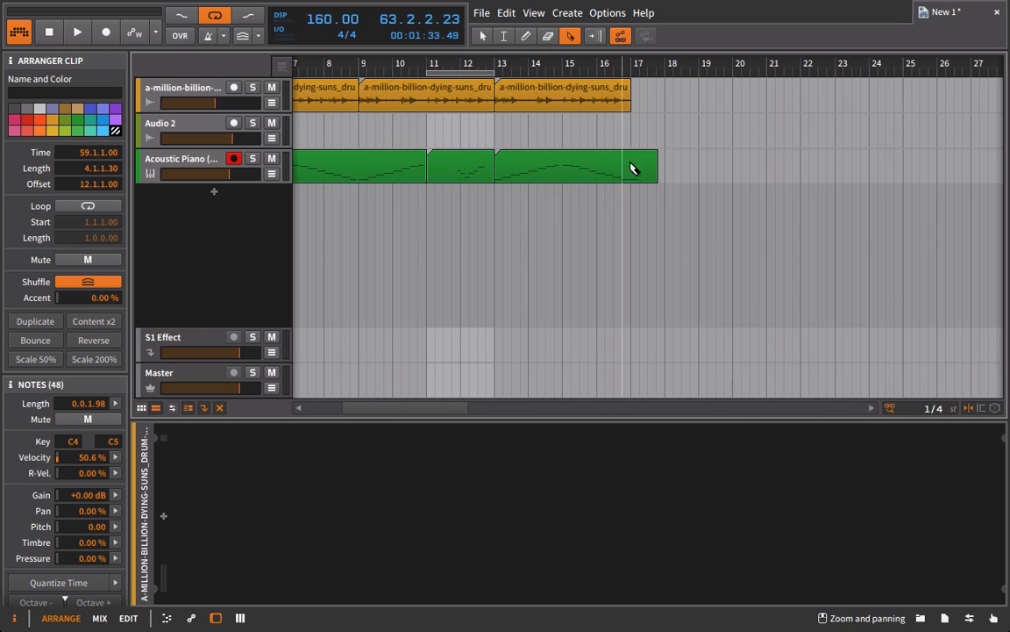
drag(684, 161, 328, 183)
key(Delete)
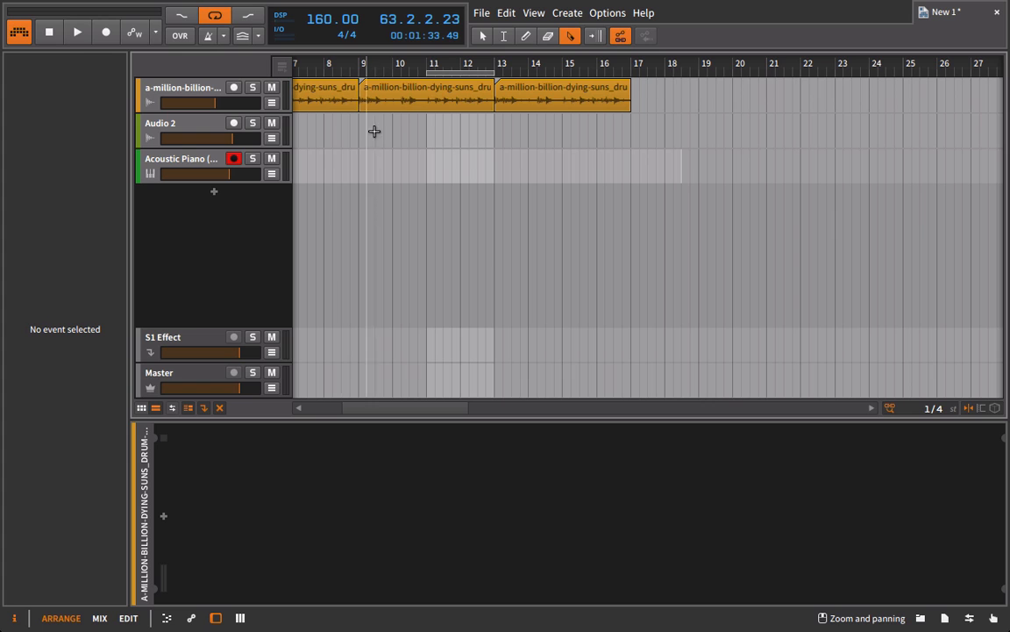
Set the arranger loop region to start at bar 9 with a length of four bars.
drag(428, 70, 362, 122)
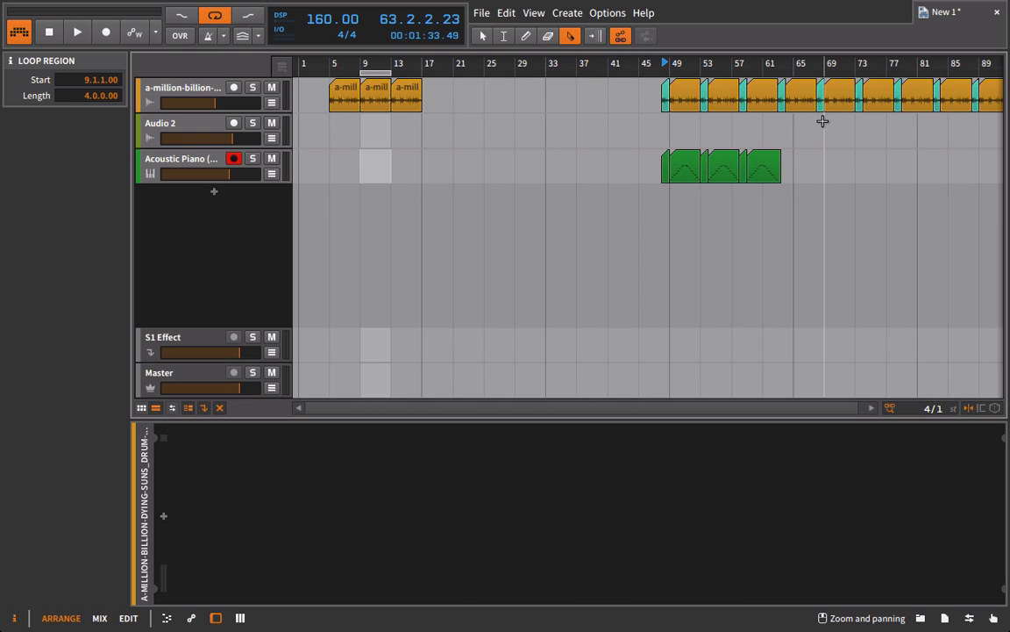
drag(362, 64, 360, 118)
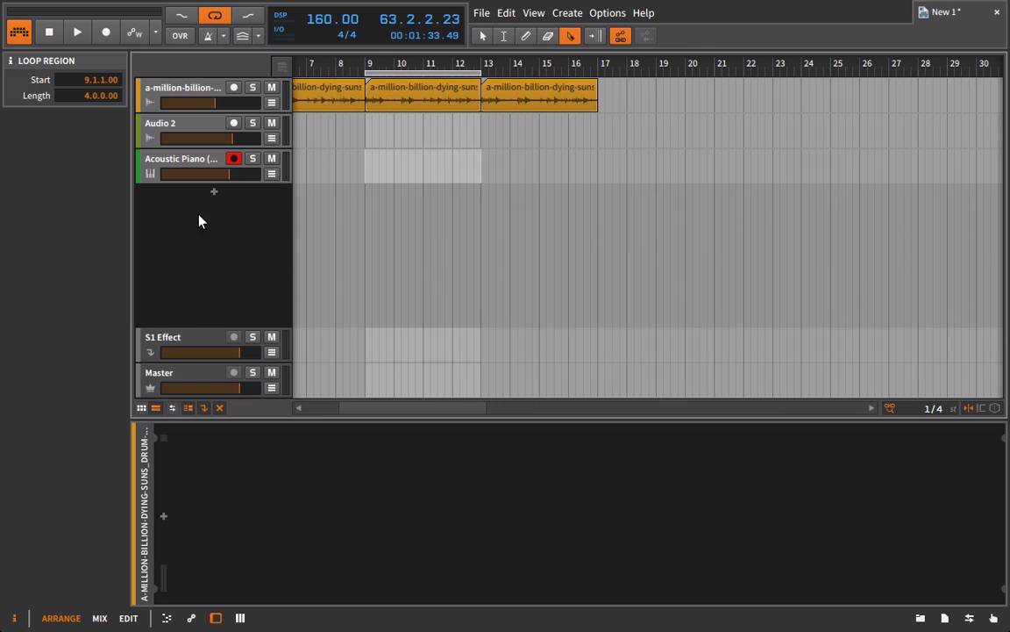
Select the Audio 2 track so it is armed alone, and switch its input monitoring on and off again.
click(169, 129)
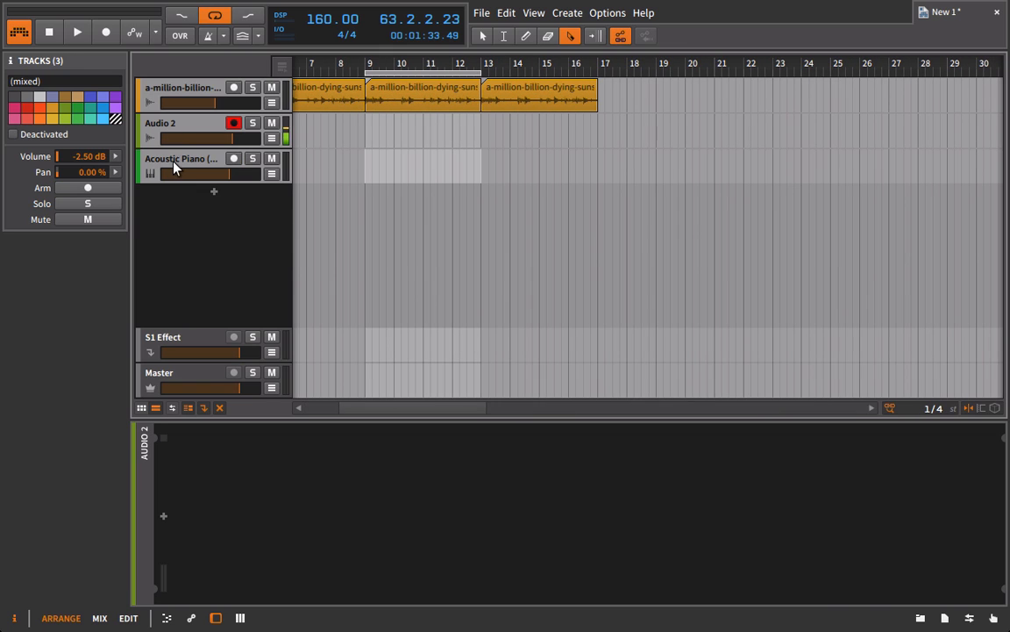
click(173, 128)
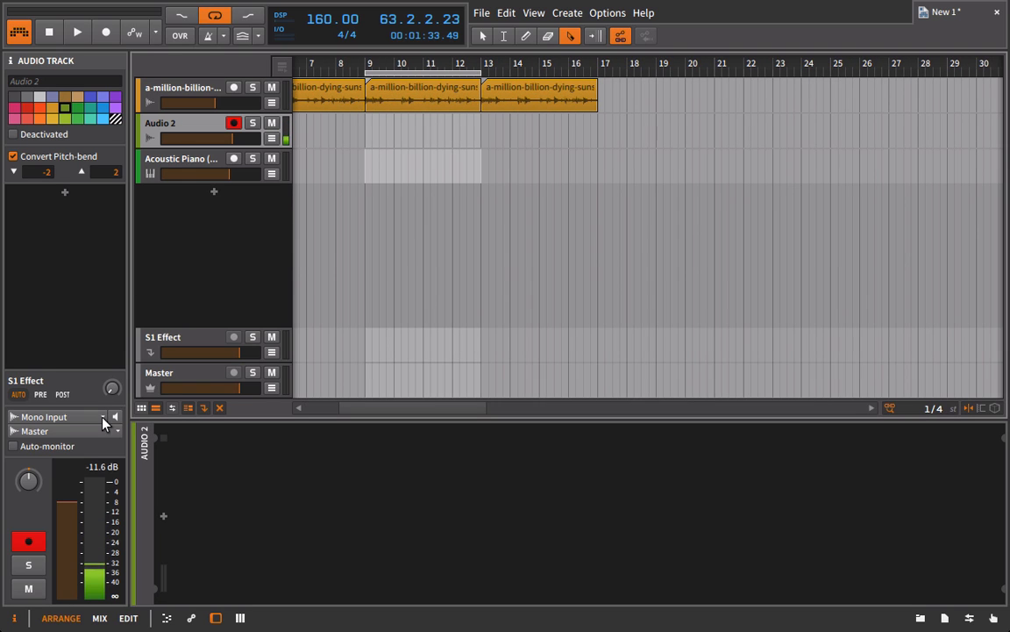
click(114, 417)
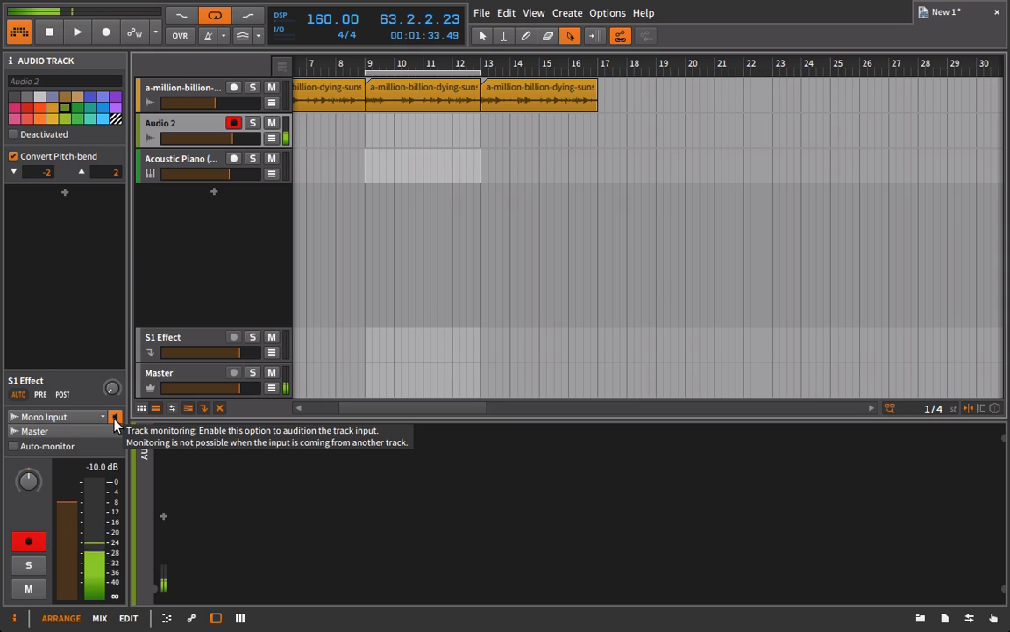
click(115, 419)
Record looped audio takes on Audio 2 from bar 9, switch looping off and stop just past bar 14.
drag(405, 153, 482, 149)
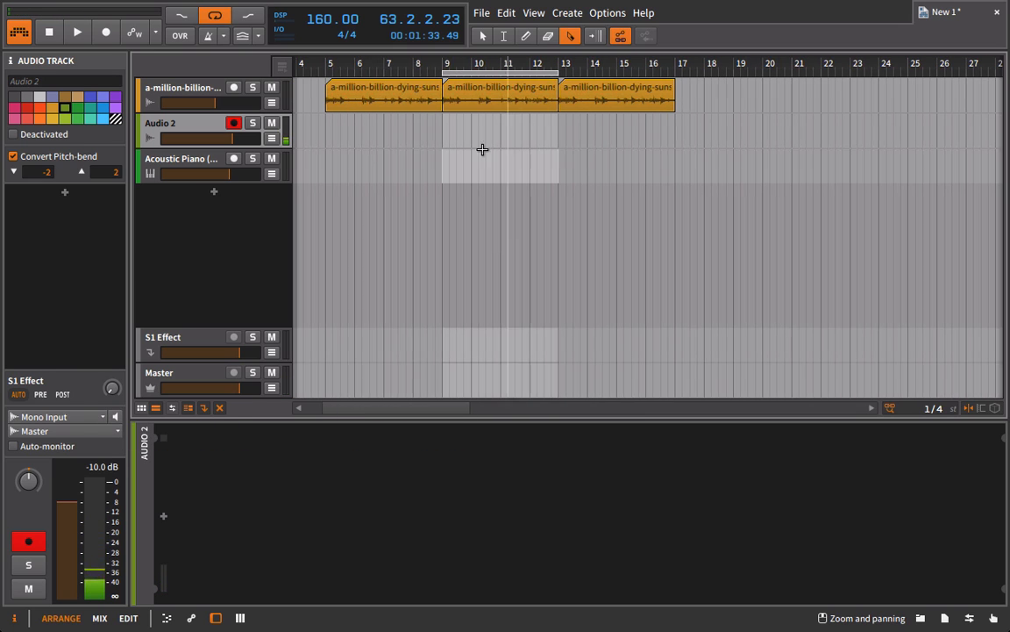
click(445, 64)
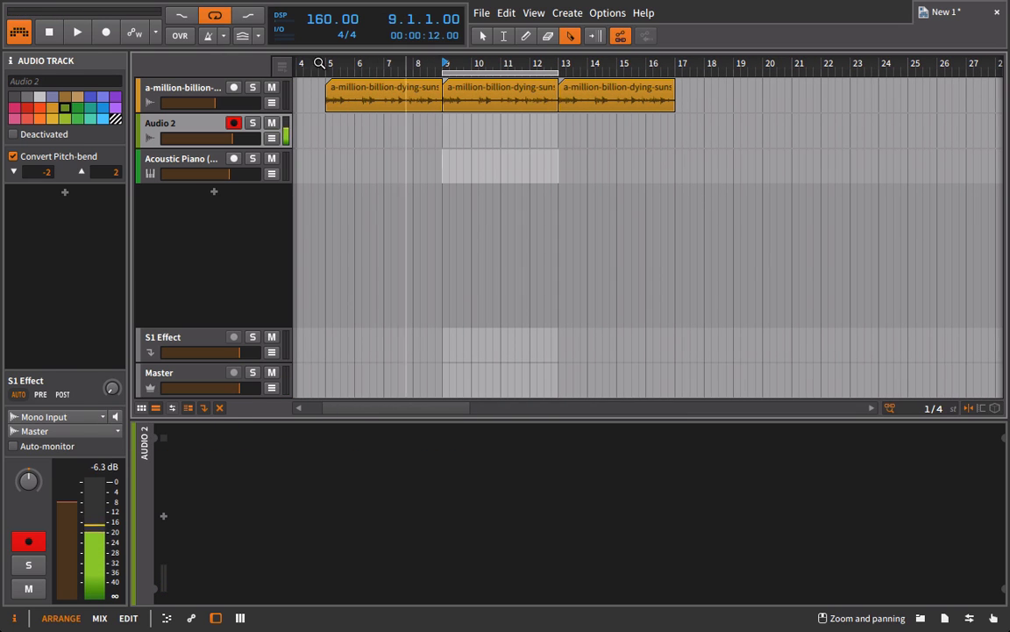
click(106, 33)
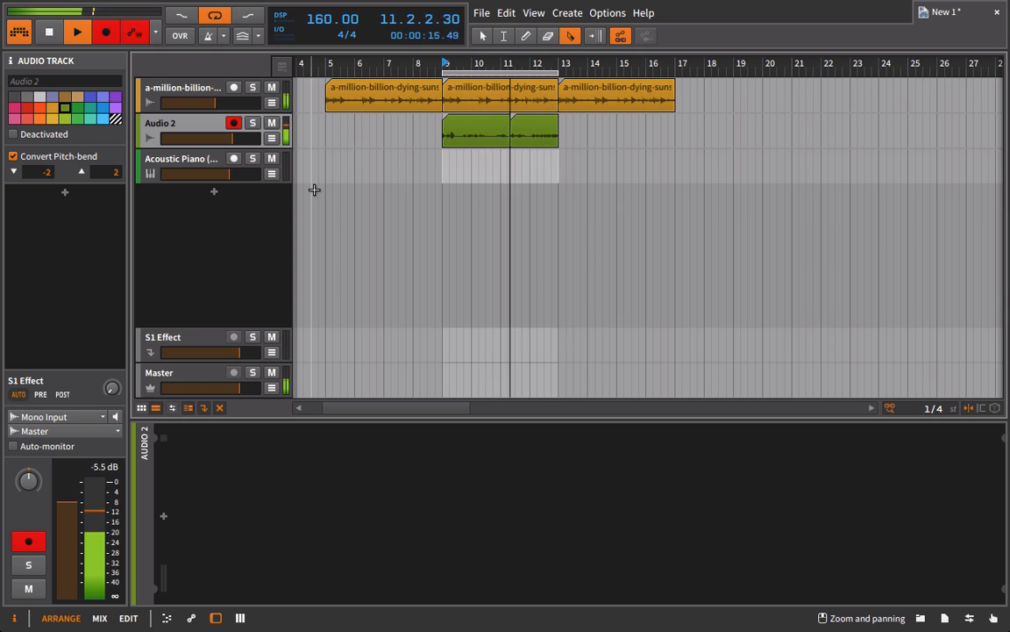
click(214, 15)
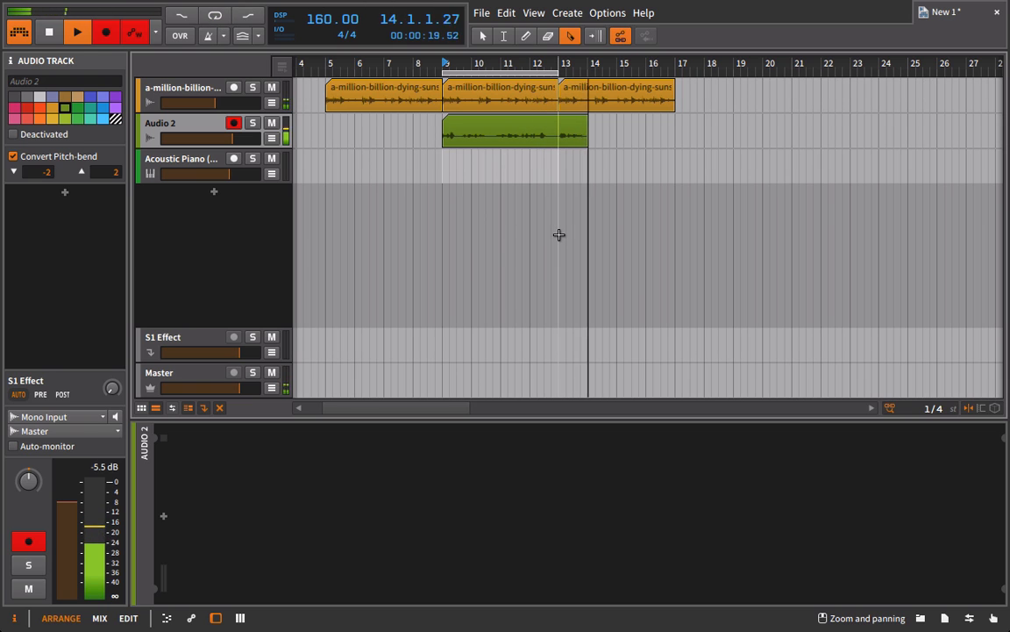
key(space)
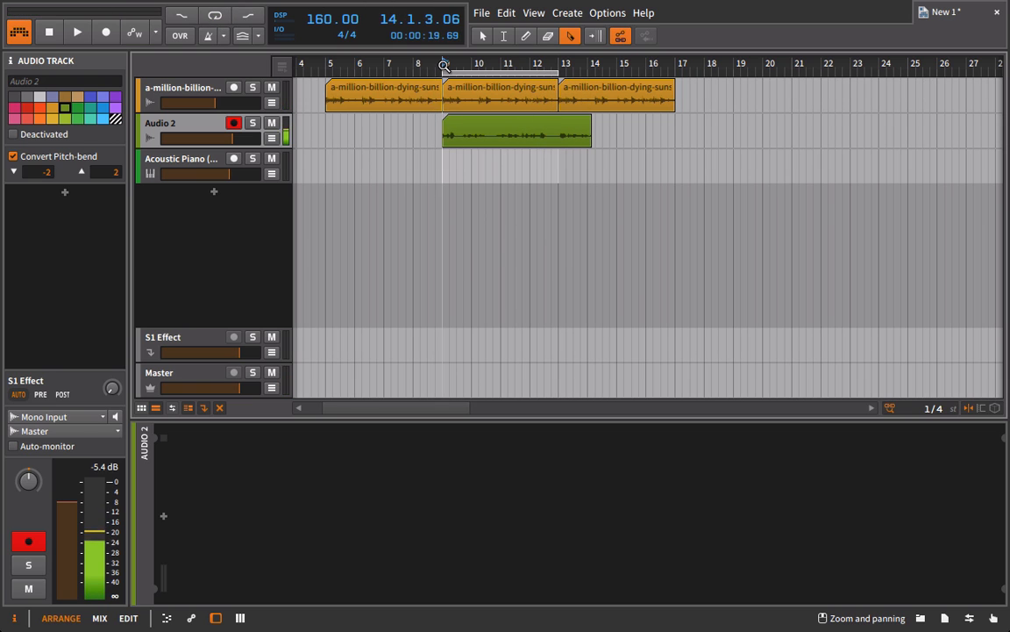
Move the three orange drum clips and the Audio 2 recording together so the drums start at bar 17.
drag(444, 65, 445, 118)
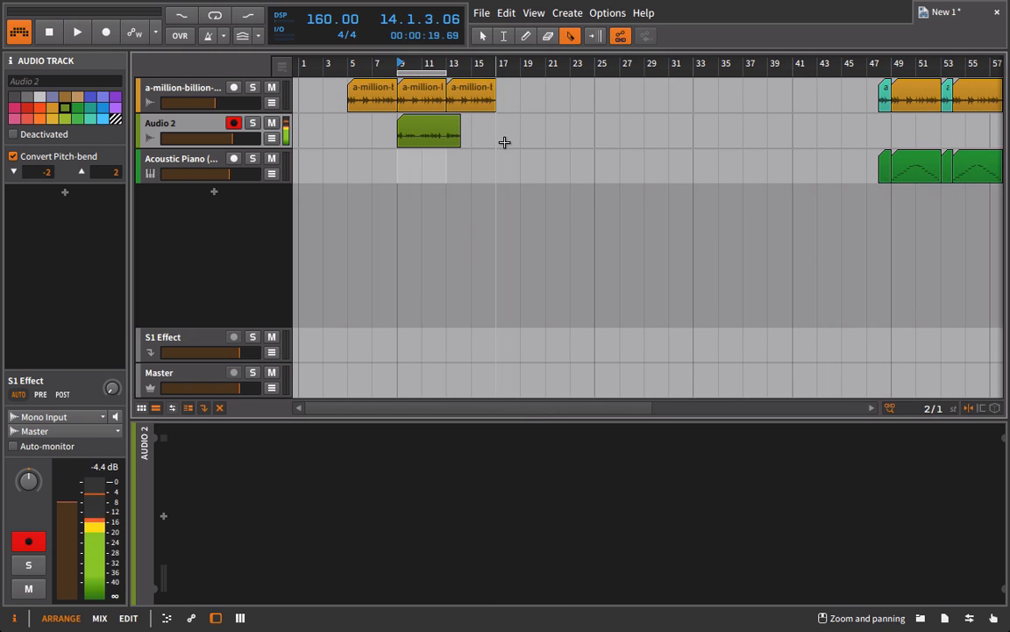
drag(507, 129, 368, 87)
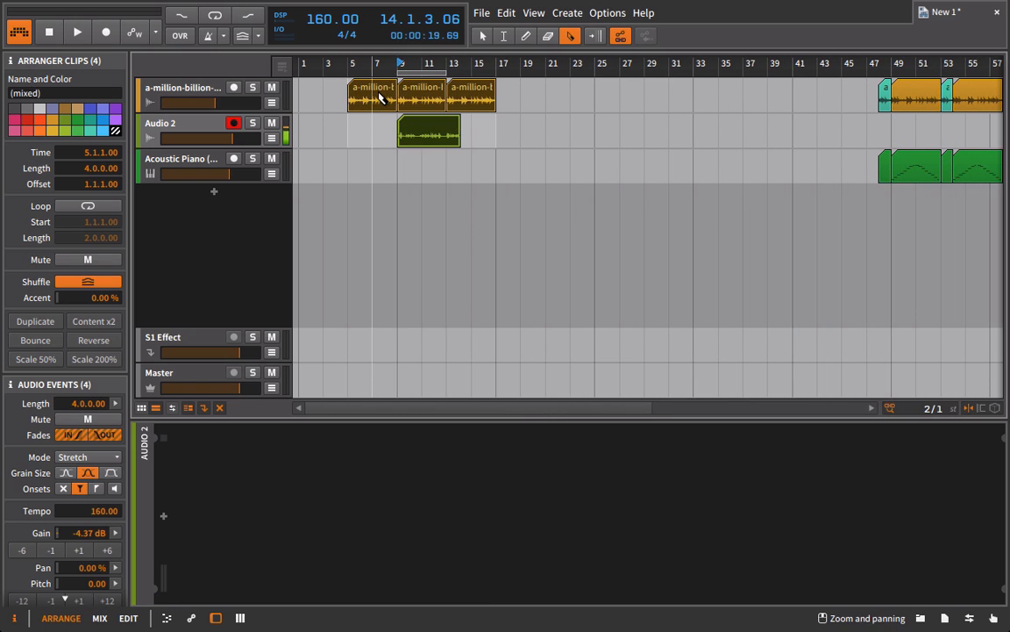
click(591, 84)
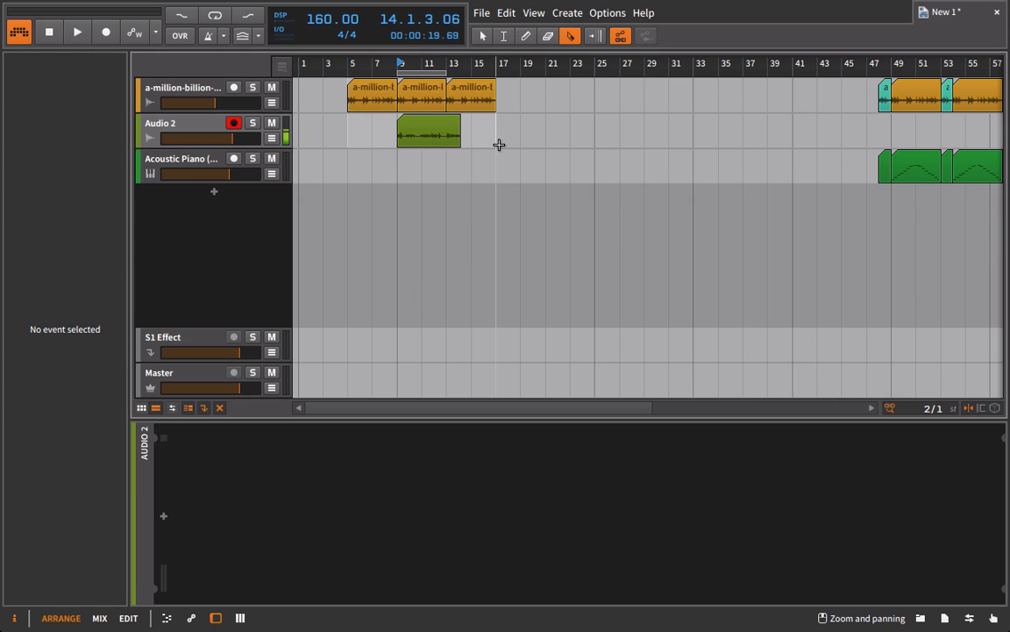
click(483, 37)
drag(500, 156, 327, 80)
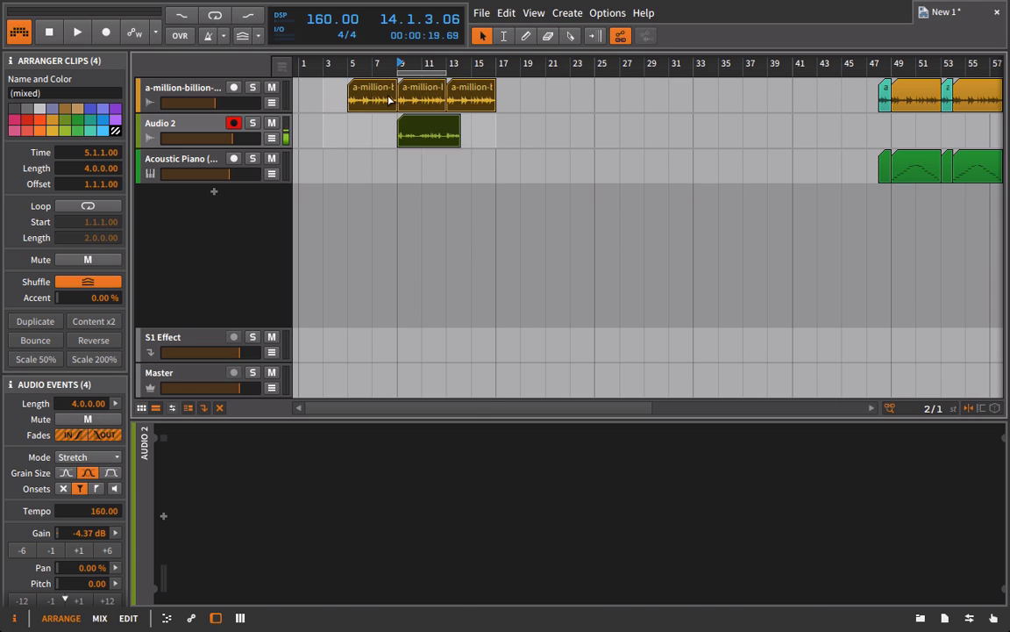
drag(387, 99, 532, 100)
click(523, 146)
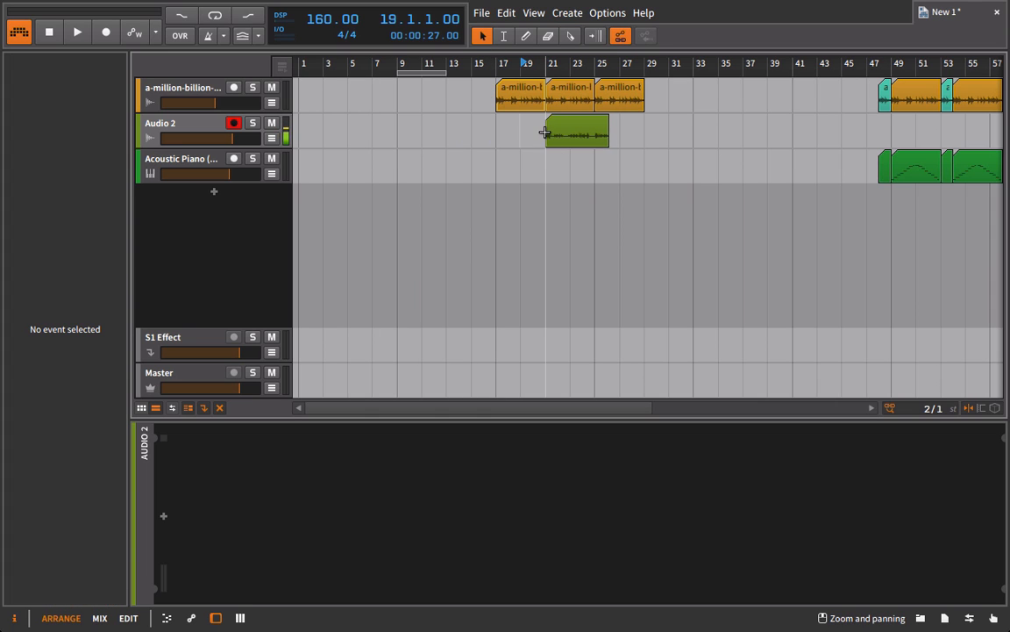
Extend the start of the Audio 2 clip back to bar 13, and copy the bar 17 drum clip to bar 13.
drag(545, 132, 436, 133)
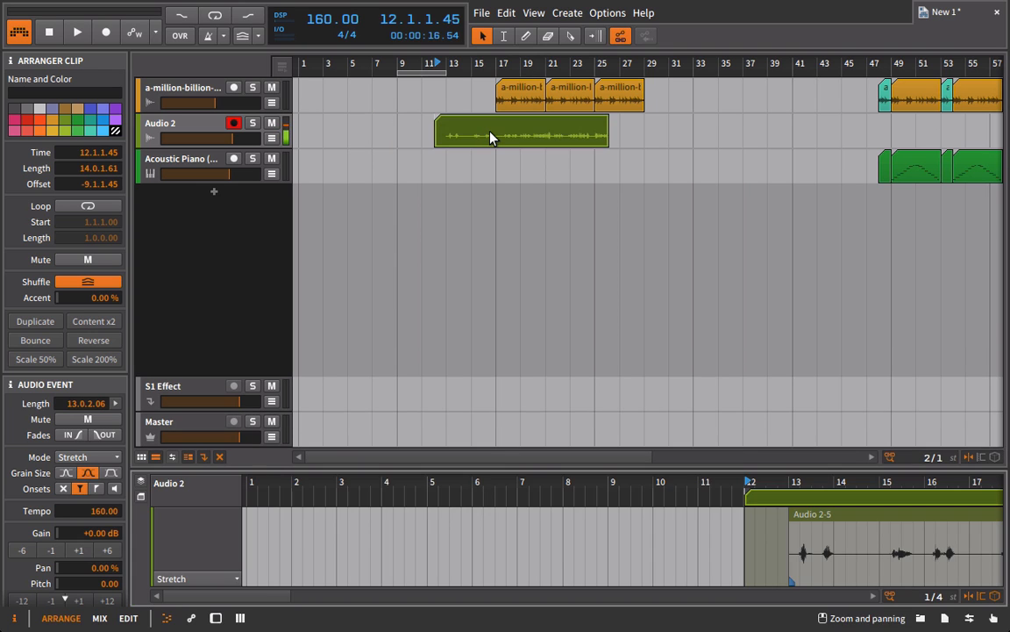
drag(746, 493, 308, 495)
drag(842, 481, 752, 432)
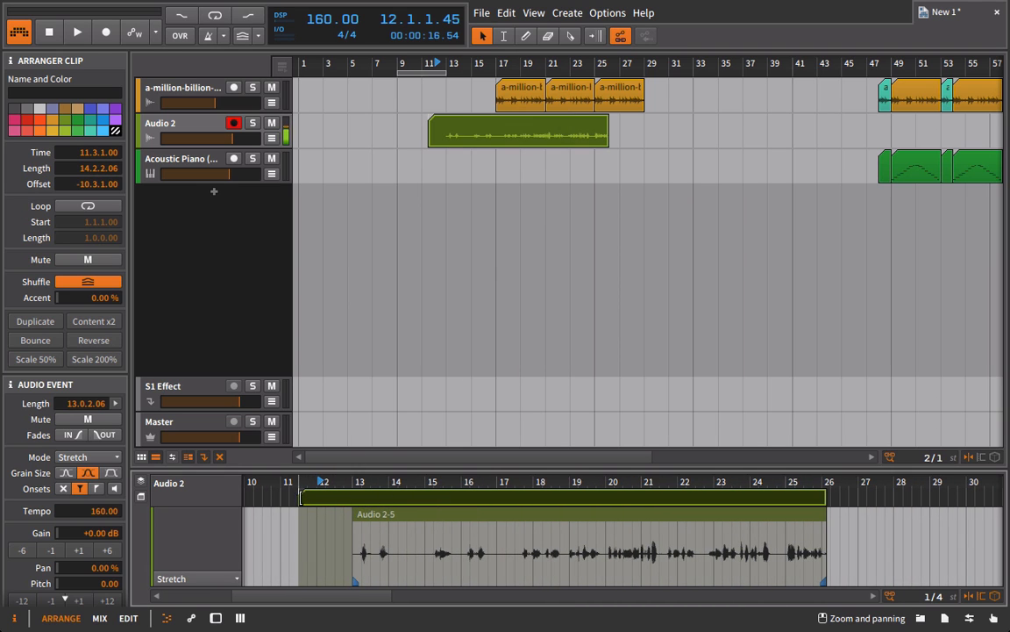
drag(301, 497, 354, 497)
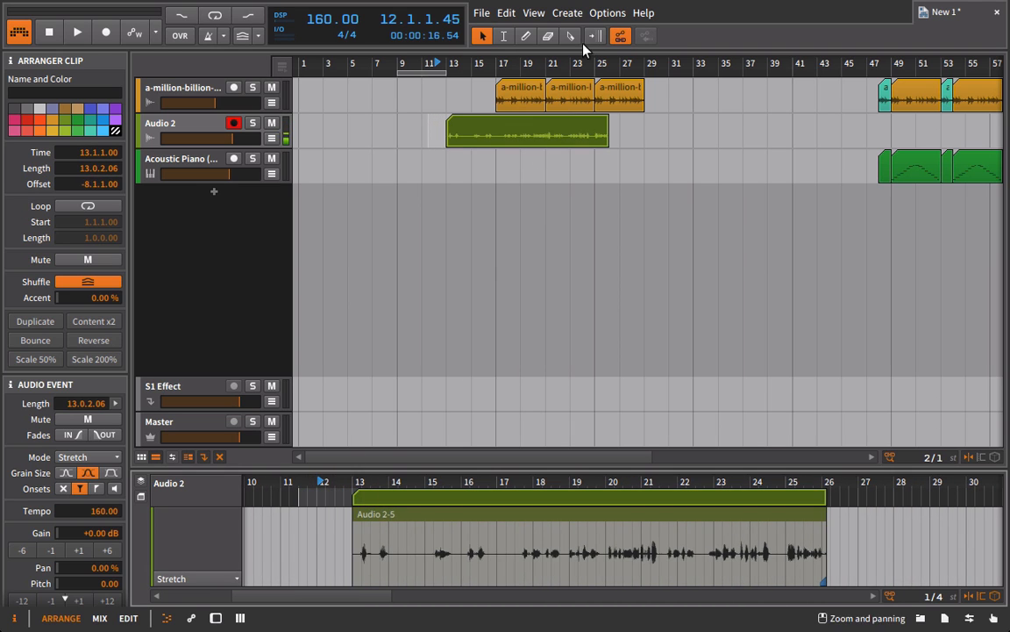
click(506, 103)
drag(506, 103, 465, 103)
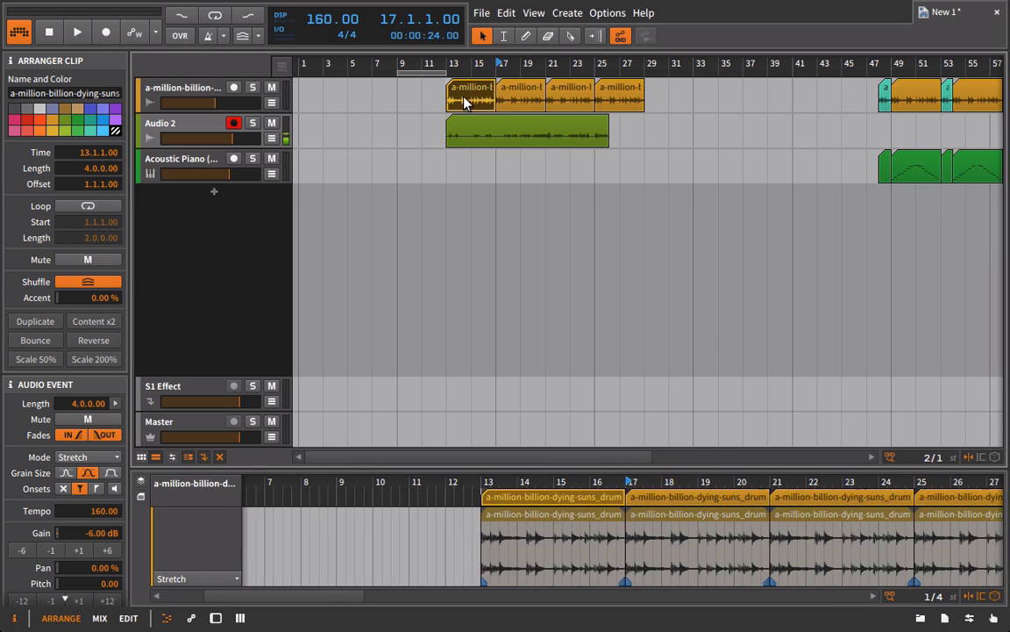
Split the Audio 2 recording at bars 17 and 21, undoing an extra split at bar 25.
click(570, 35)
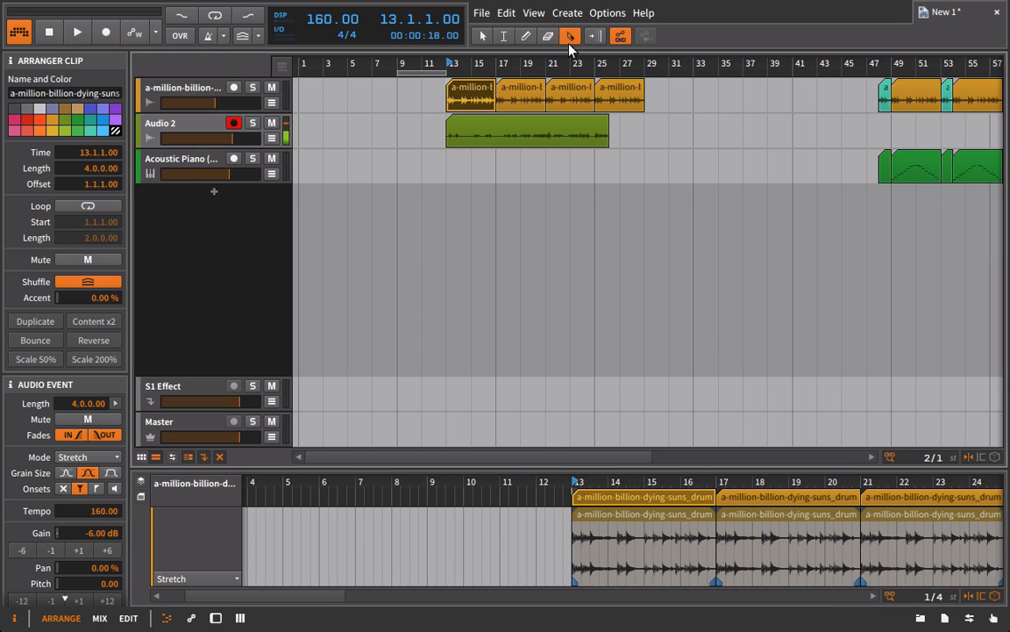
click(497, 133)
click(546, 133)
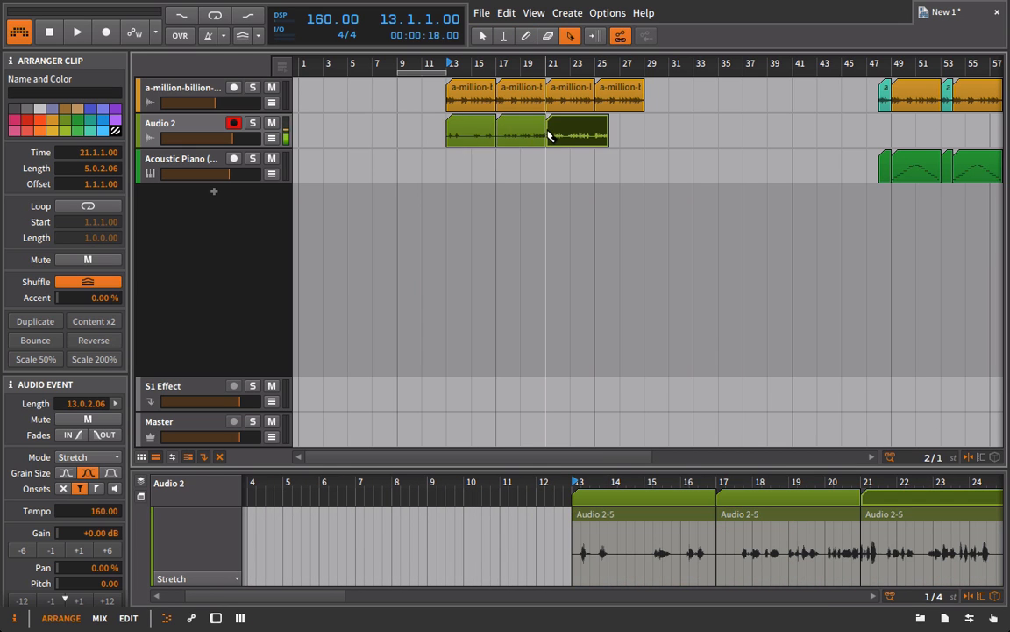
click(598, 131)
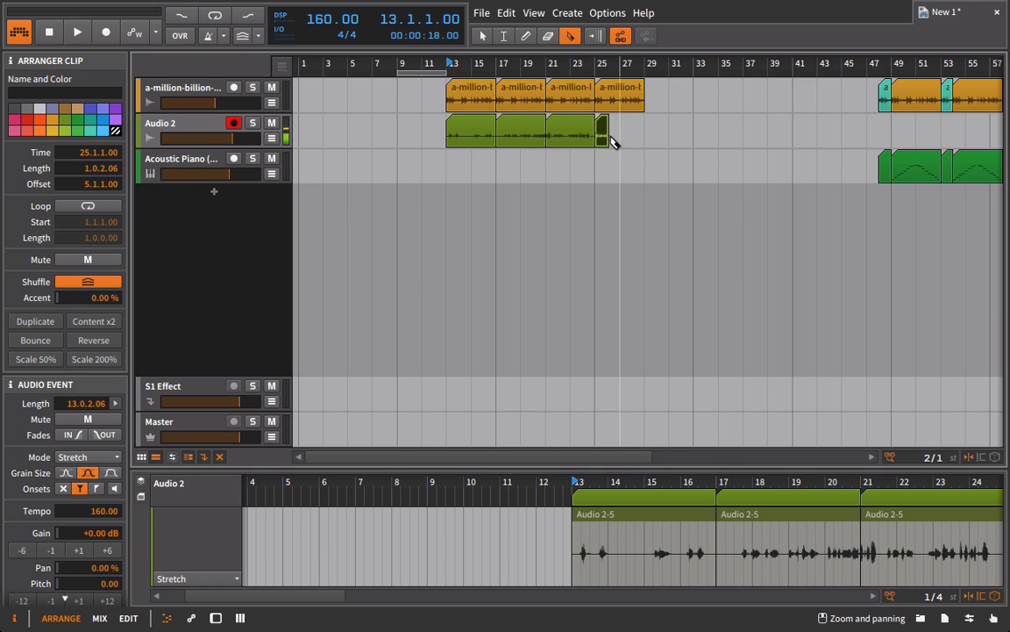
click(612, 139)
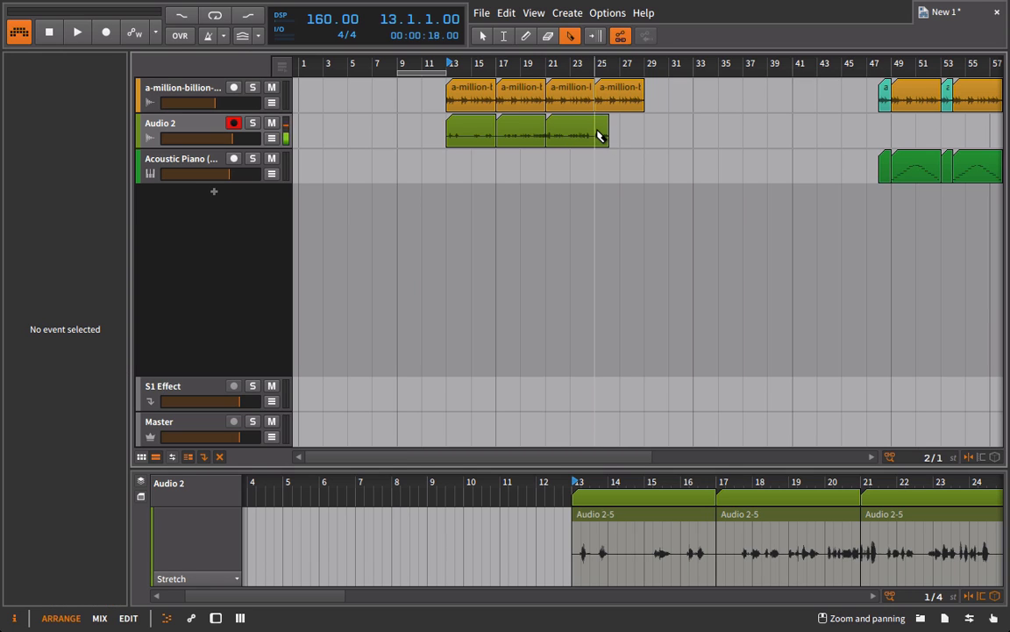
Name the three Audio 2 clips Take 1, Take2 and Take 3, and colour Take 3 blue.
key(1)
click(480, 134)
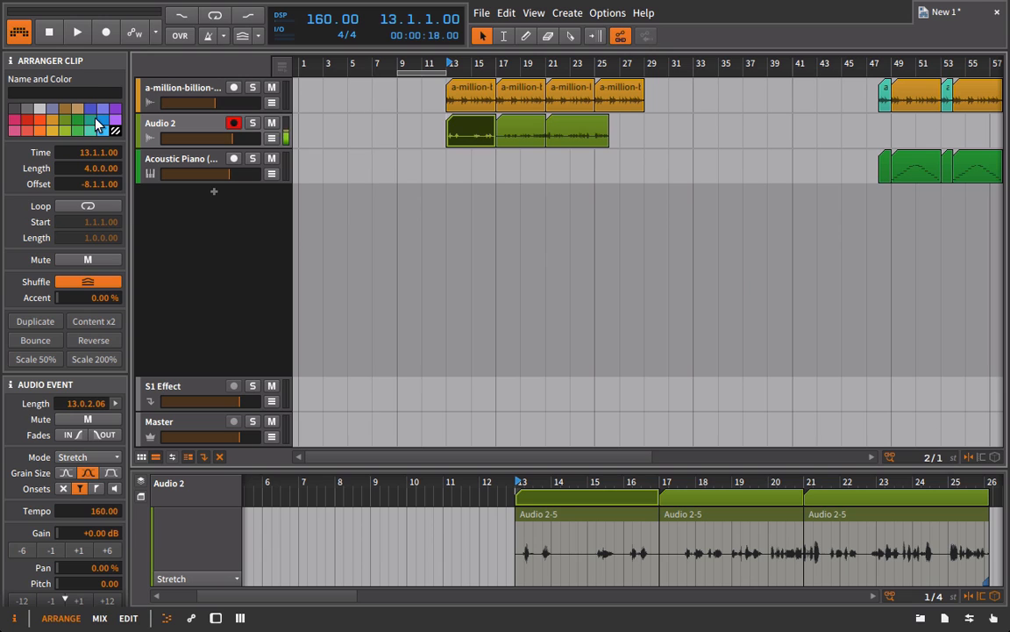
click(91, 92)
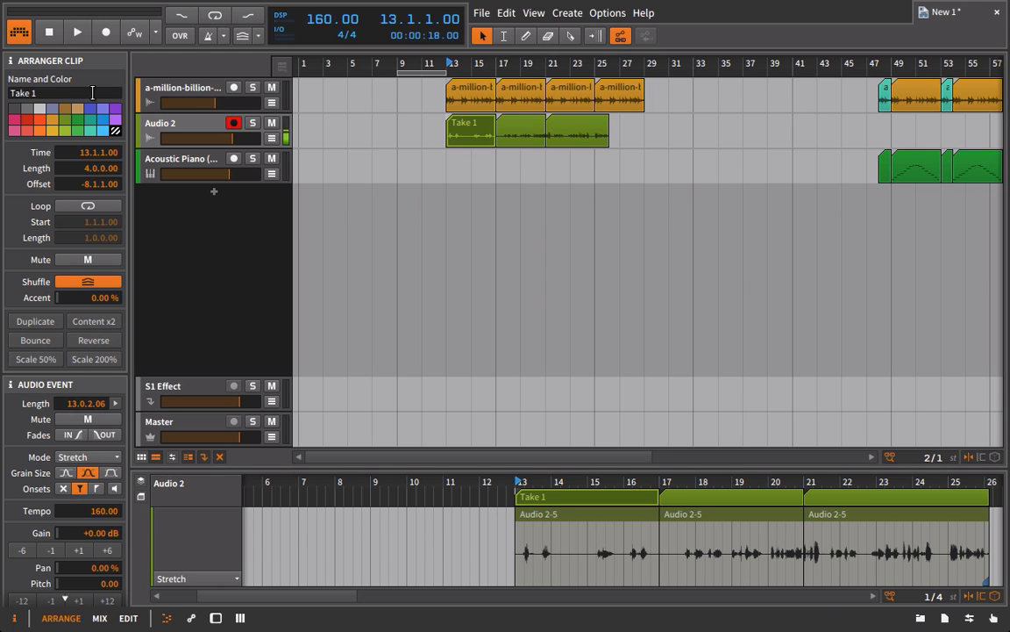
click(512, 132)
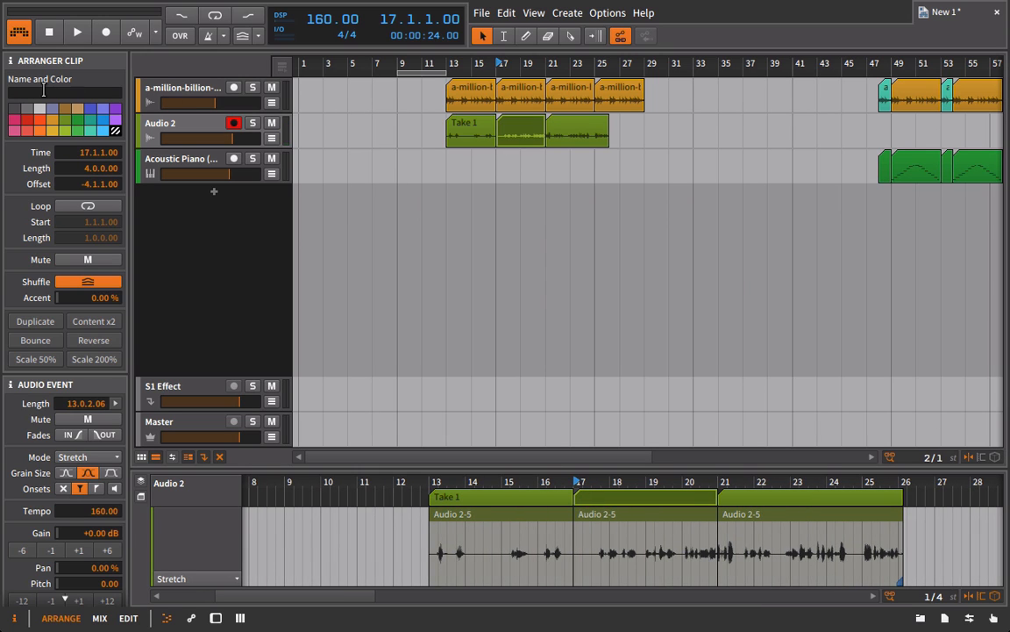
click(575, 131)
click(32, 92)
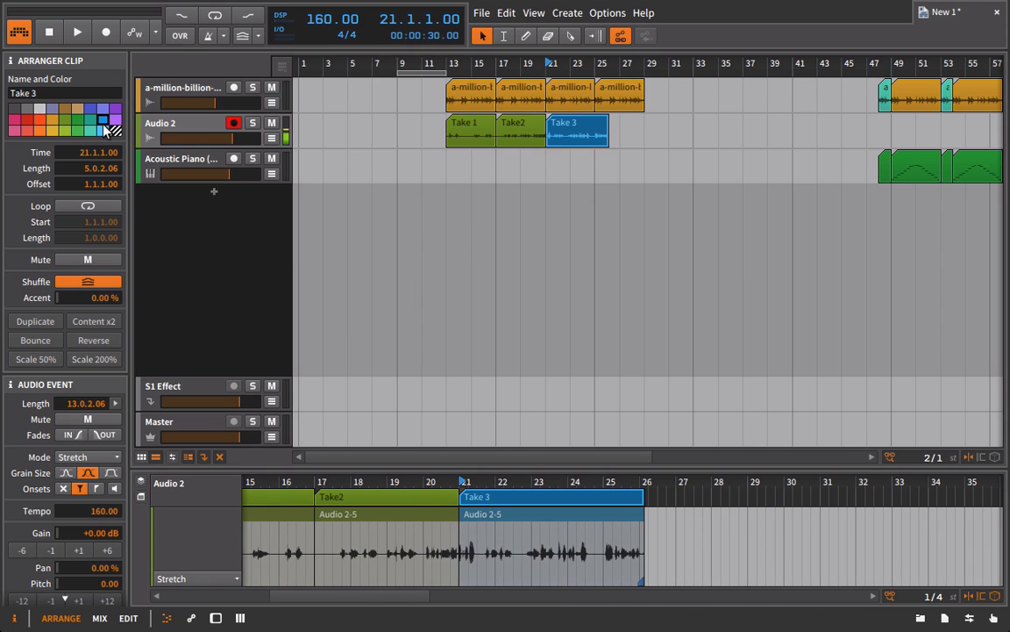
Colour the Take 1 clip pink.
click(459, 133)
click(53, 131)
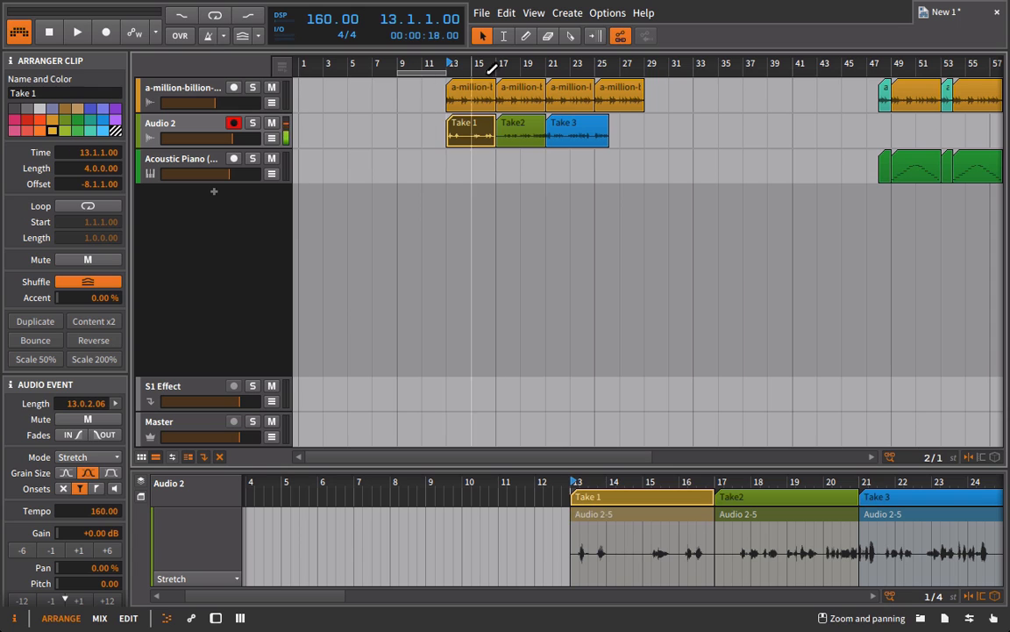
click(15, 132)
Play the takes from bar 13 and lower the Audio 2 track volume to about -12.2 dB.
key(space)
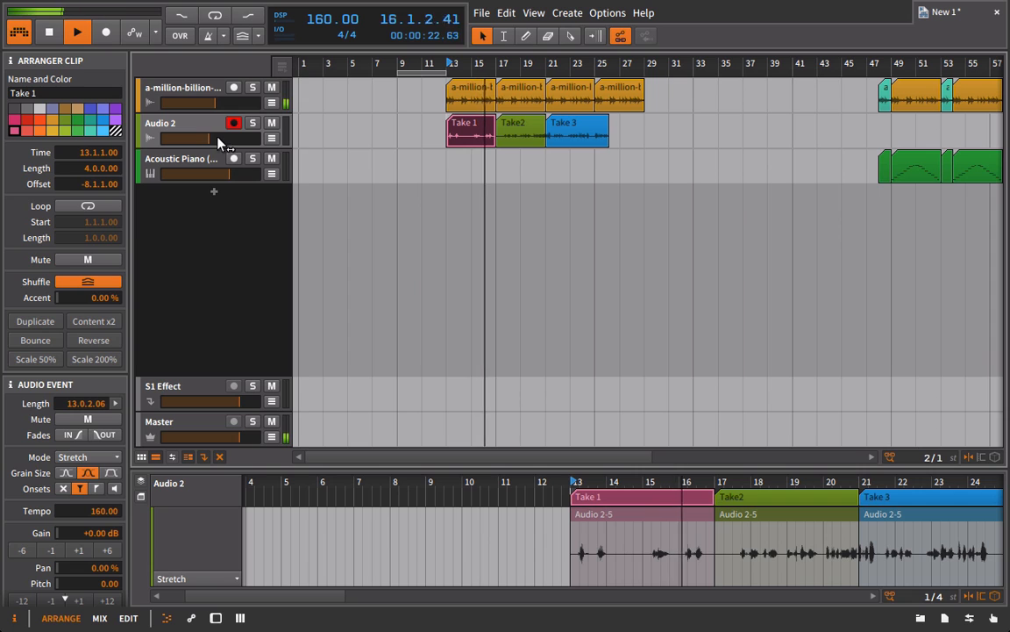
mouse_move(210, 143)
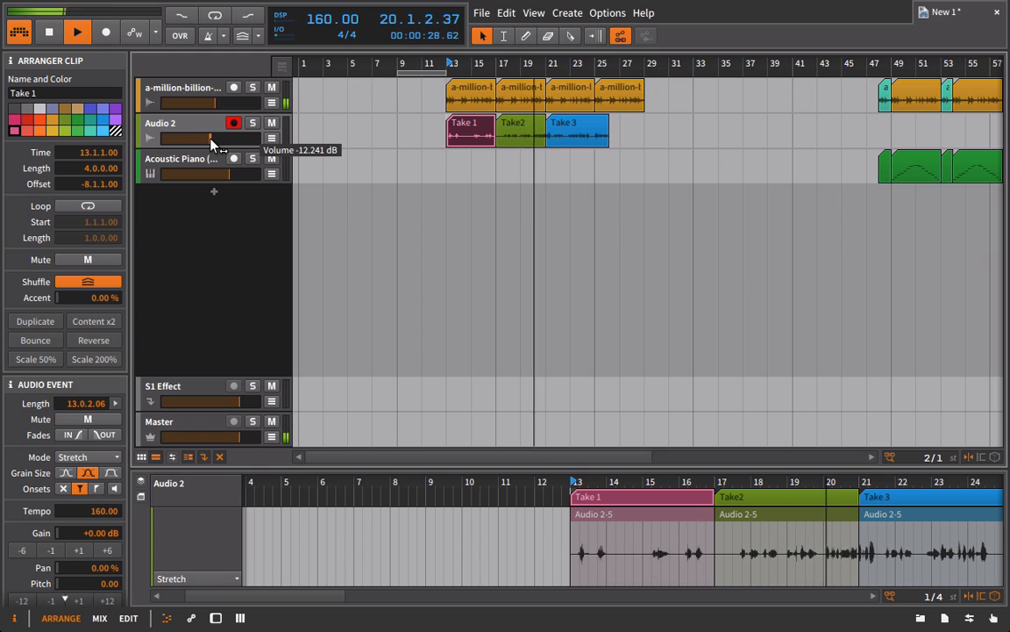
Raise the Audio 2 track volume slightly and put the track into a group.
drag(211, 143, 215, 143)
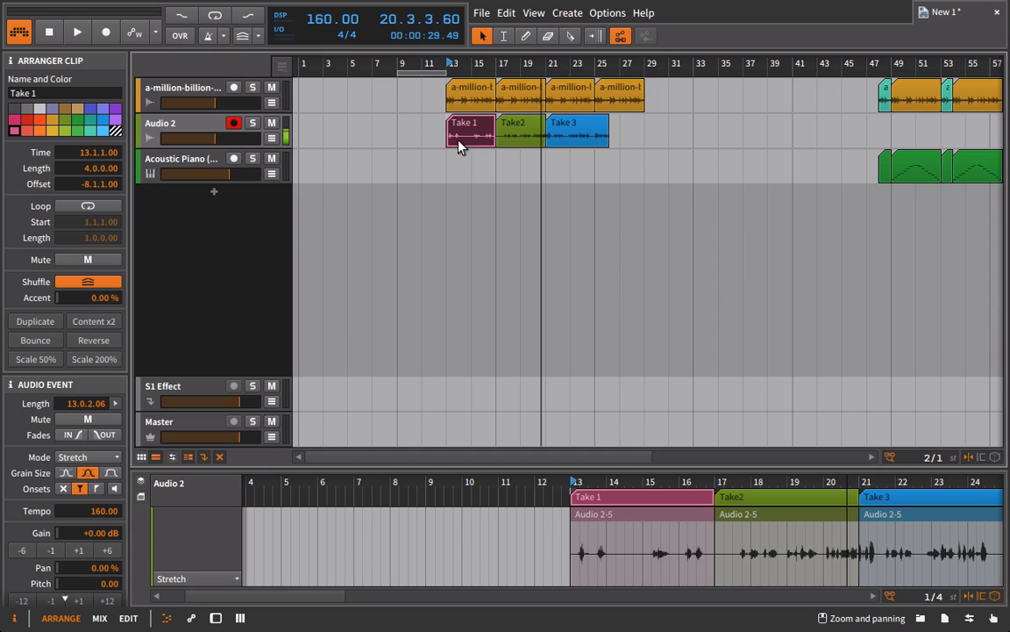
click(215, 129)
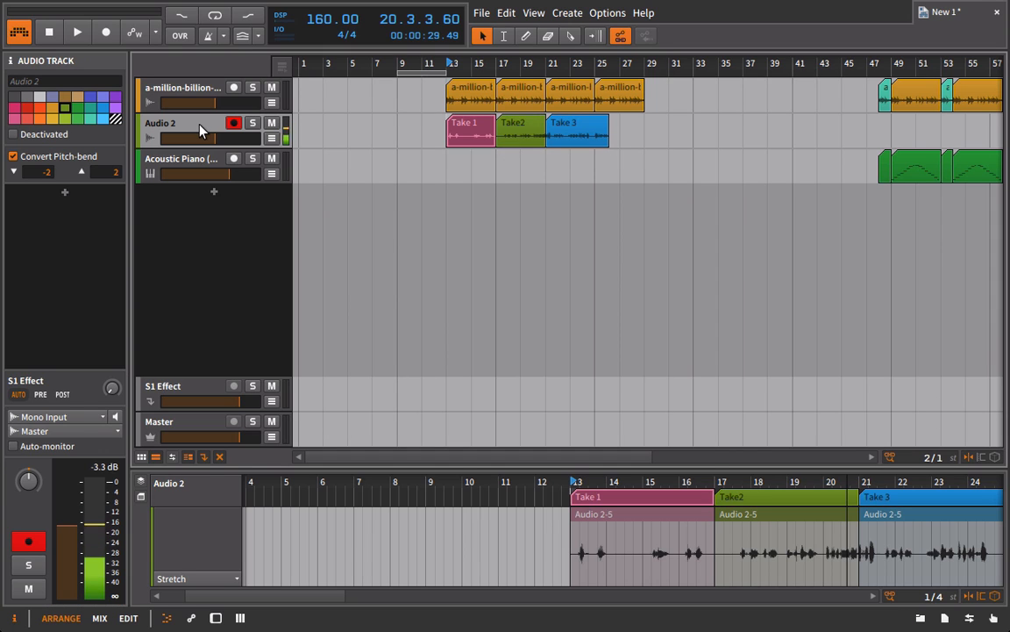
key(ctrl+g)
Add two audio tracks inside the group and move the Take2 and Take 3 clips onto them, each starting at bar 13.
click(186, 165)
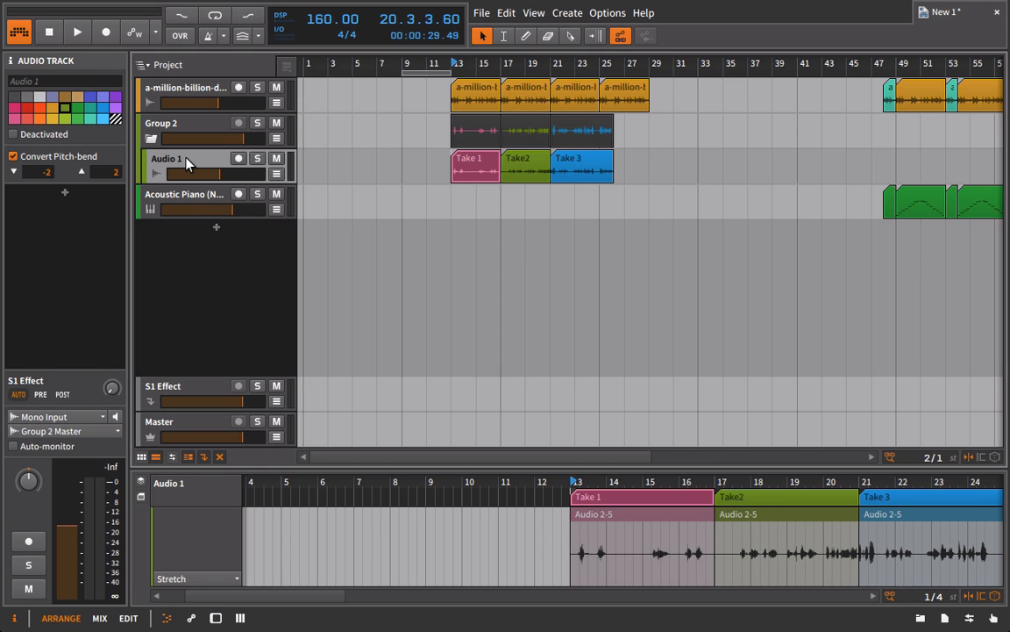
key(ctrl+t)
key(ctrl+t)
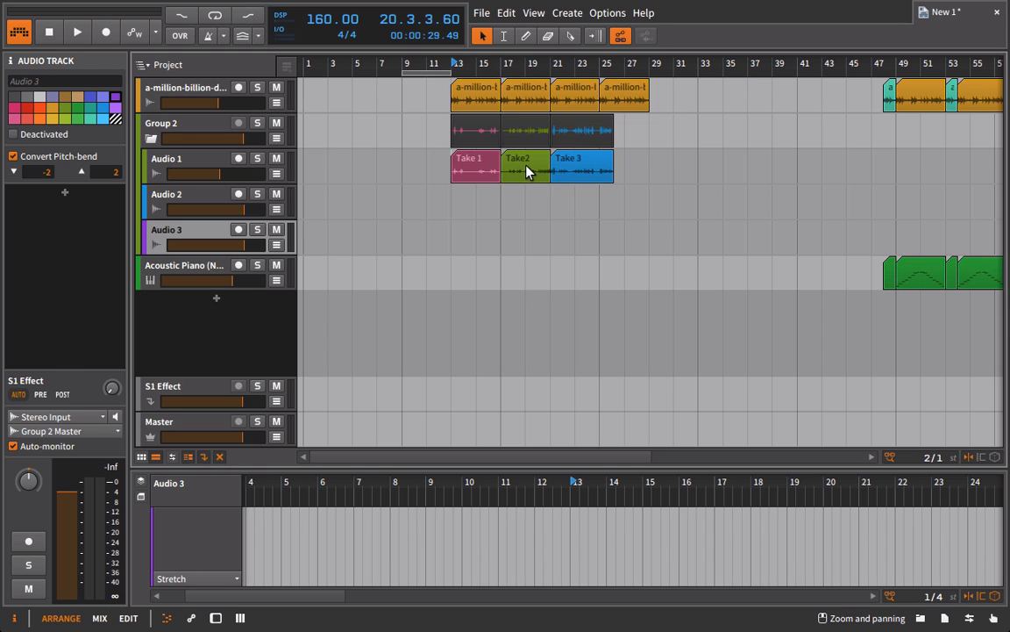
drag(526, 165, 475, 202)
drag(584, 164, 496, 244)
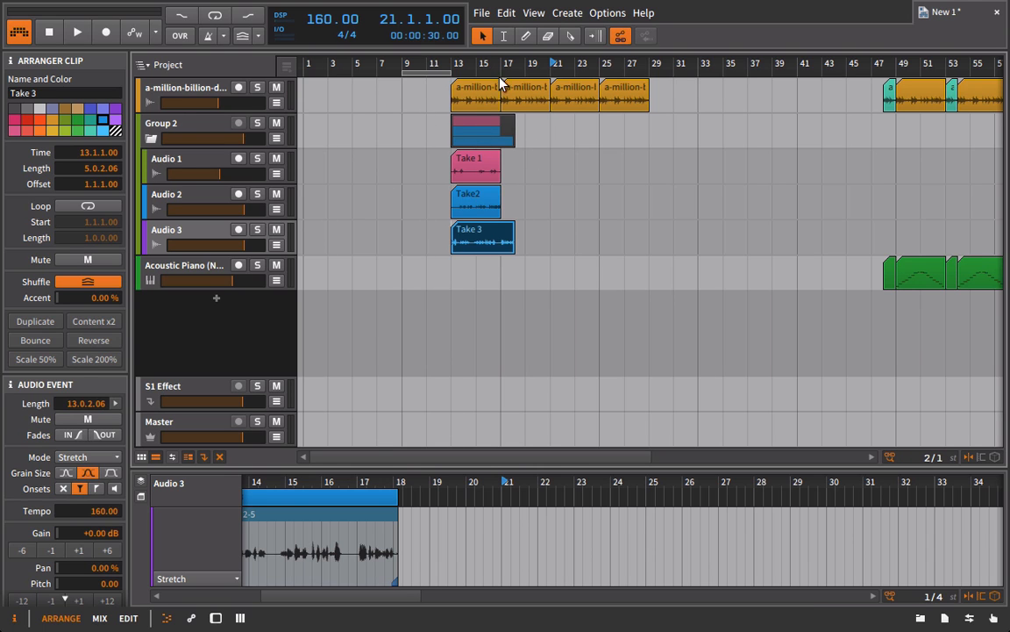
Split the Take 1 clip at 15.2.1 and 15.4.2 and delete the section between the cuts.
drag(477, 65, 482, 149)
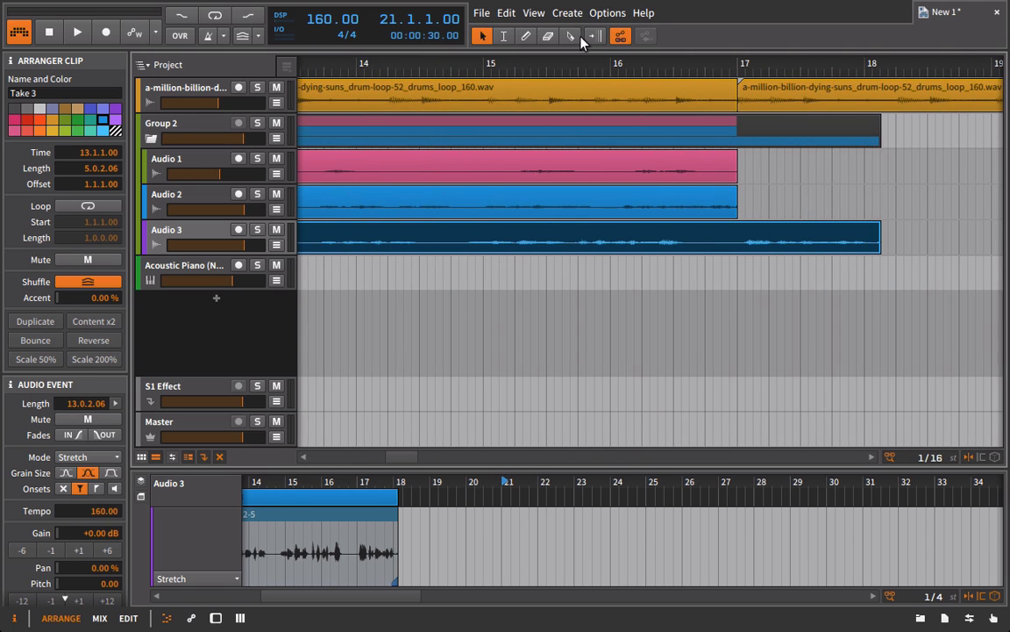
alt+click(517, 168)
alt+click(587, 171)
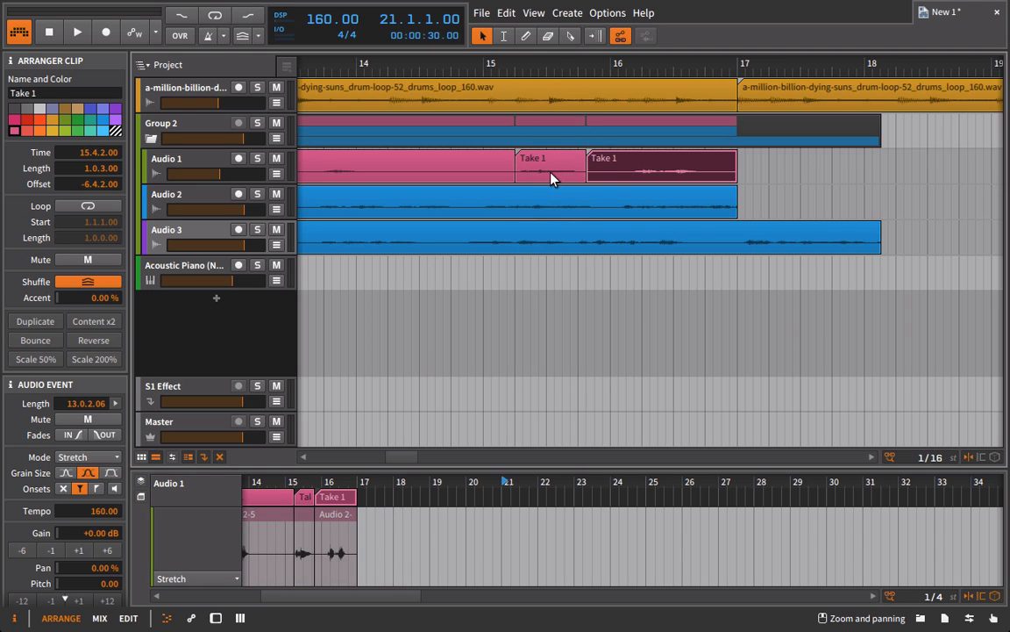
click(550, 171)
key(Delete)
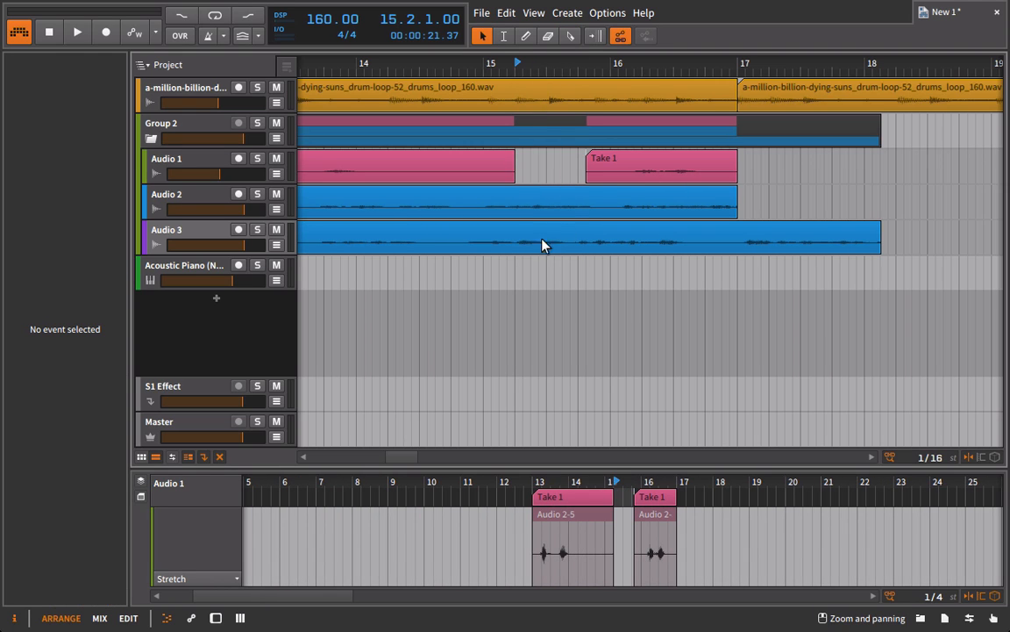
Cut the Take 3 clip with the Knife tool at the same two positions as Take 1 and delete the middle section.
click(571, 36)
click(517, 241)
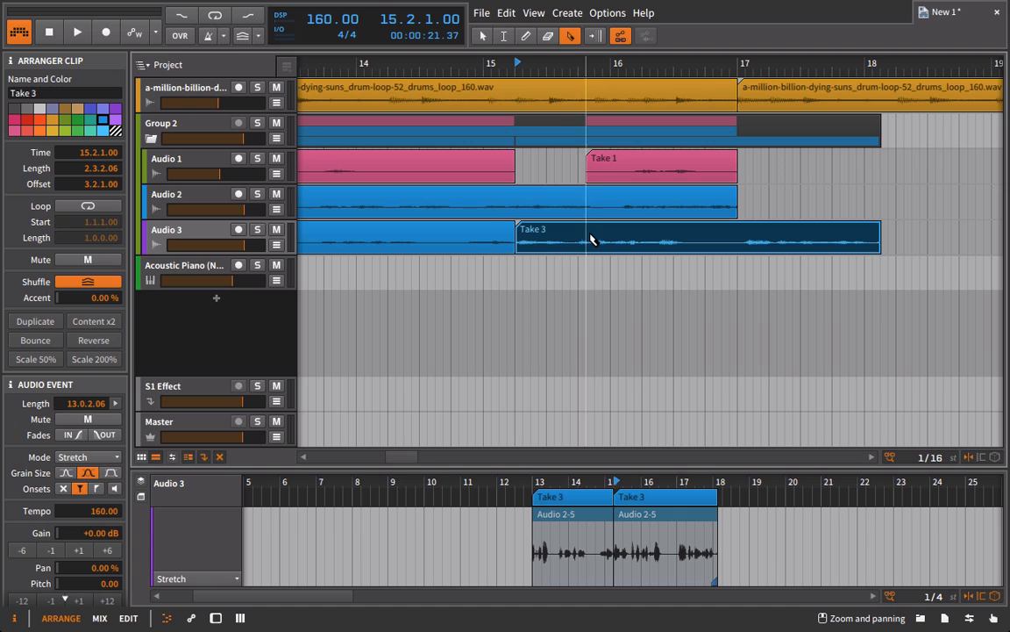
click(584, 240)
key(1)
click(572, 241)
key(Delete)
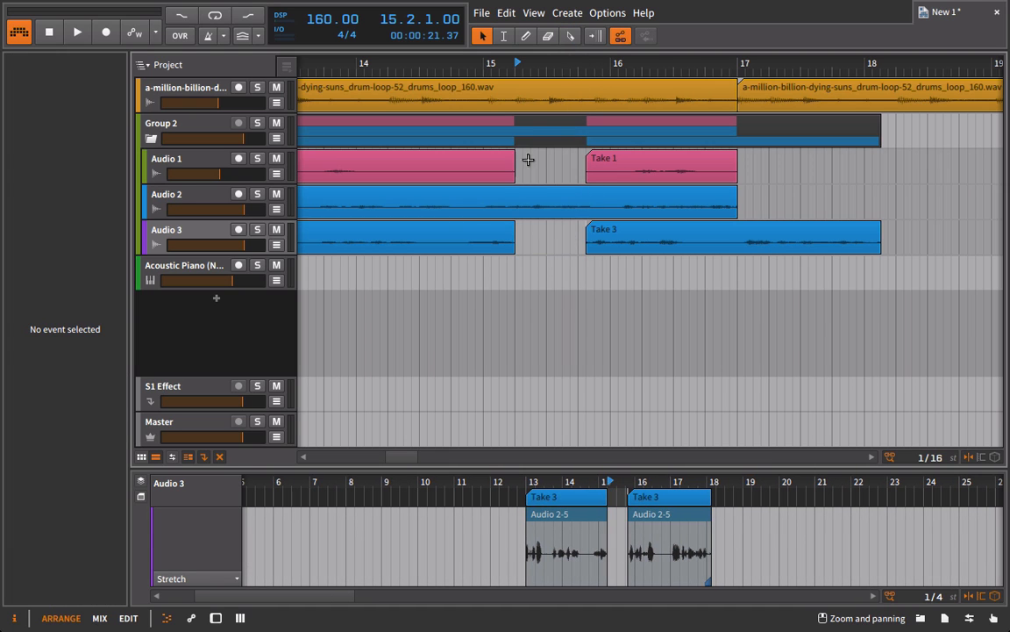
Show the clip launcher in place of the arranger timeline, with the scenes visible from Scene 1.
drag(553, 67, 552, 30)
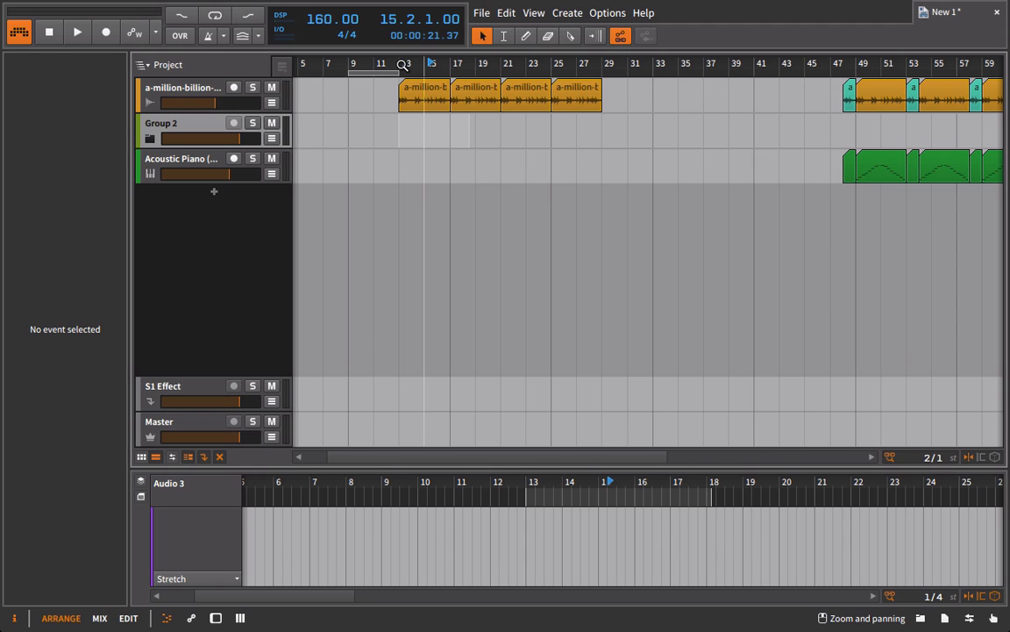
scroll(607, 135, right, 8)
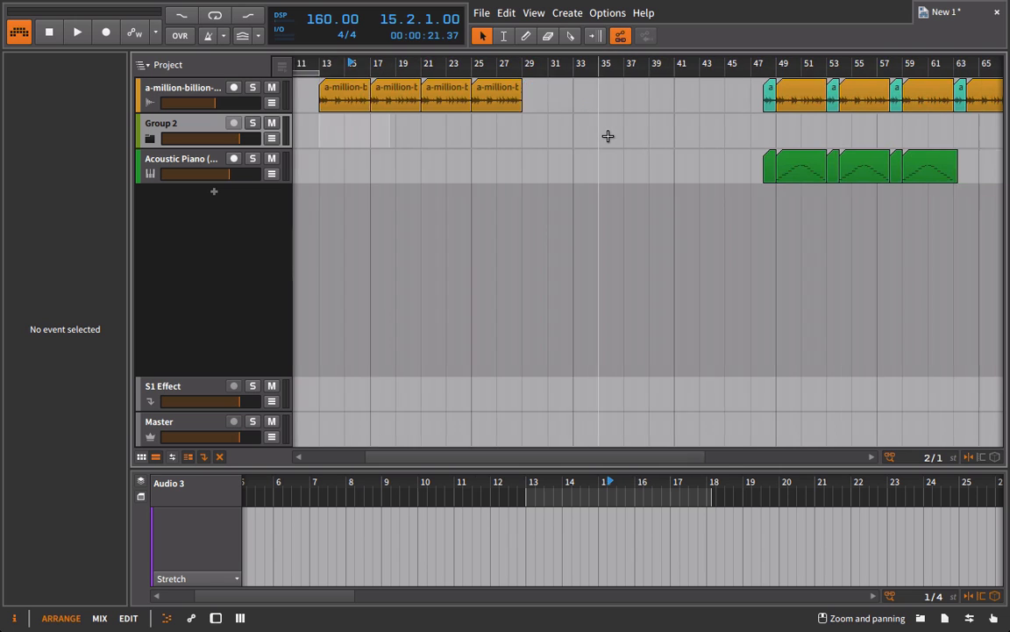
scroll(704, 97, right, 1)
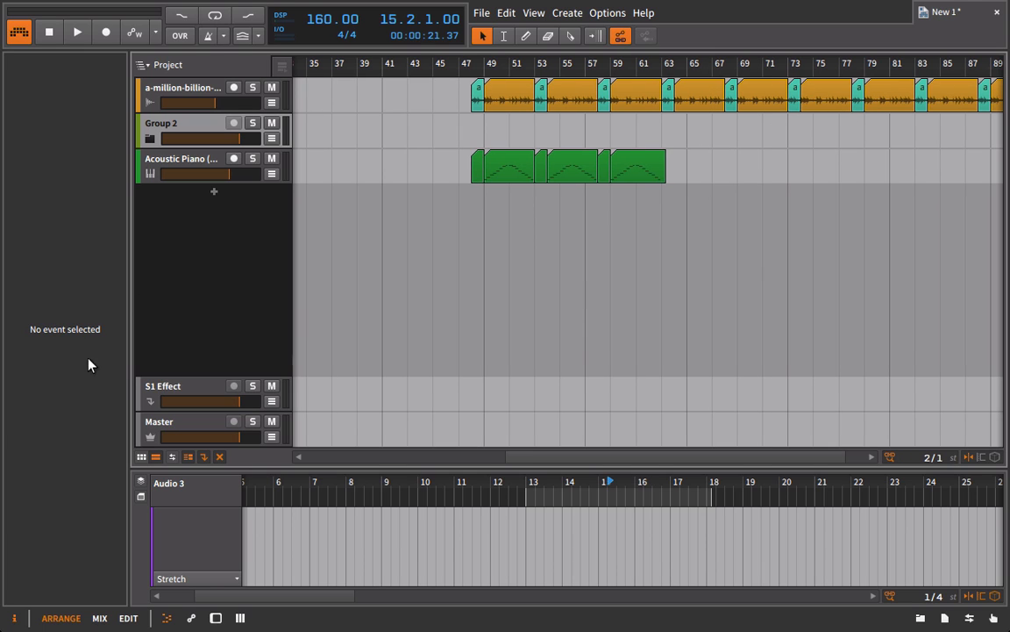
click(141, 456)
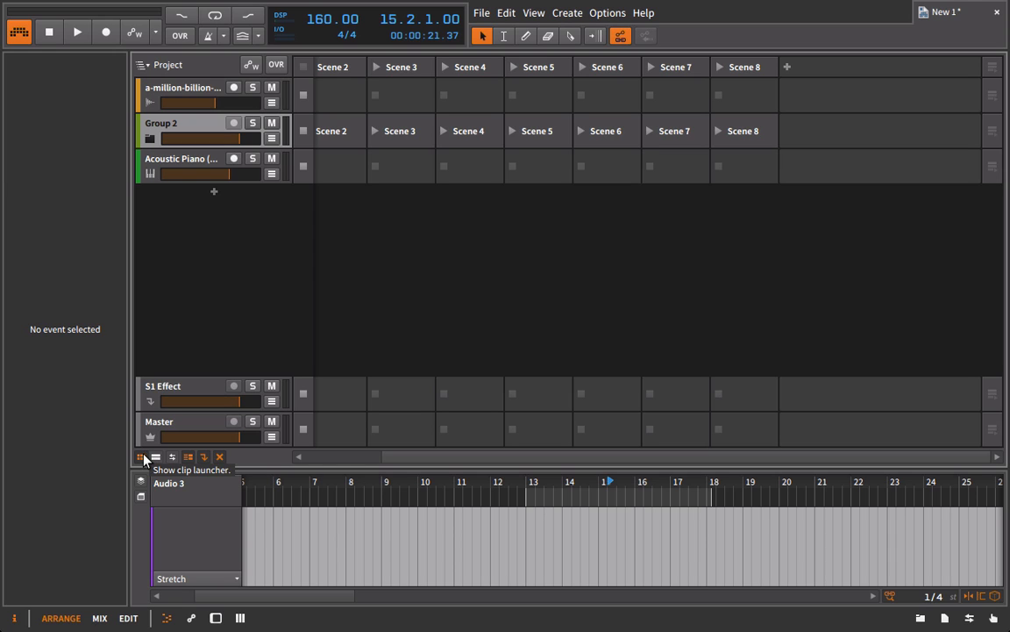
scroll(452, 254, left, 2)
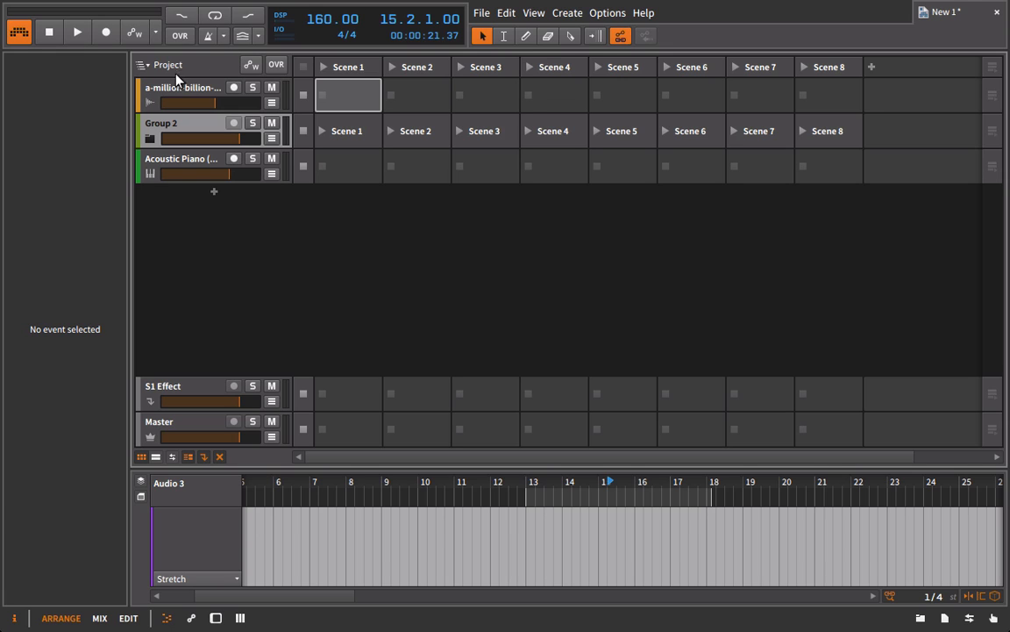
Set the clip launcher's post-recording action to Record into next free Slot.
click(157, 32)
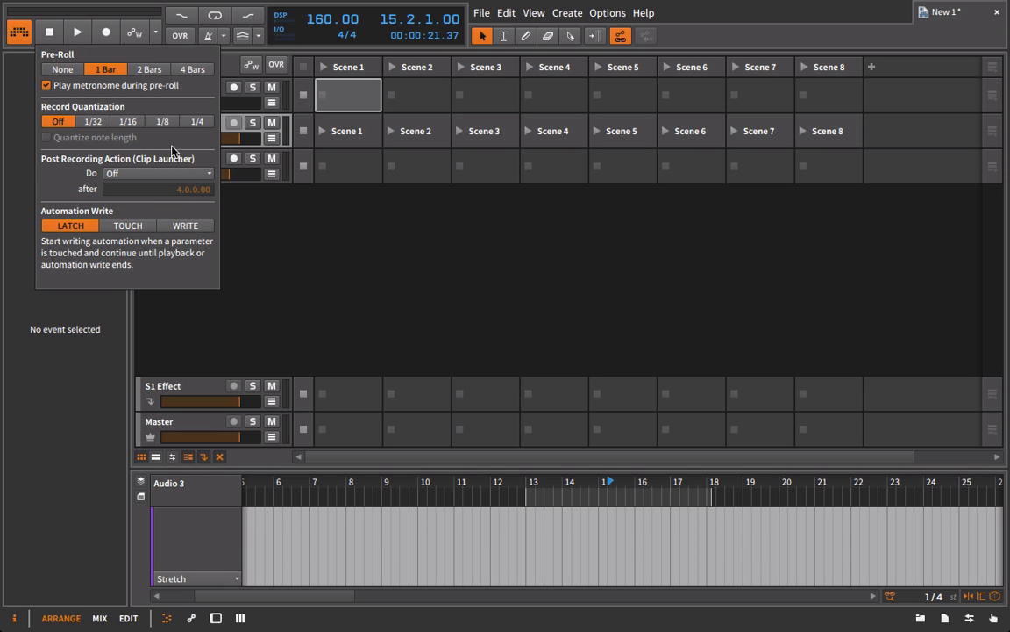
click(126, 176)
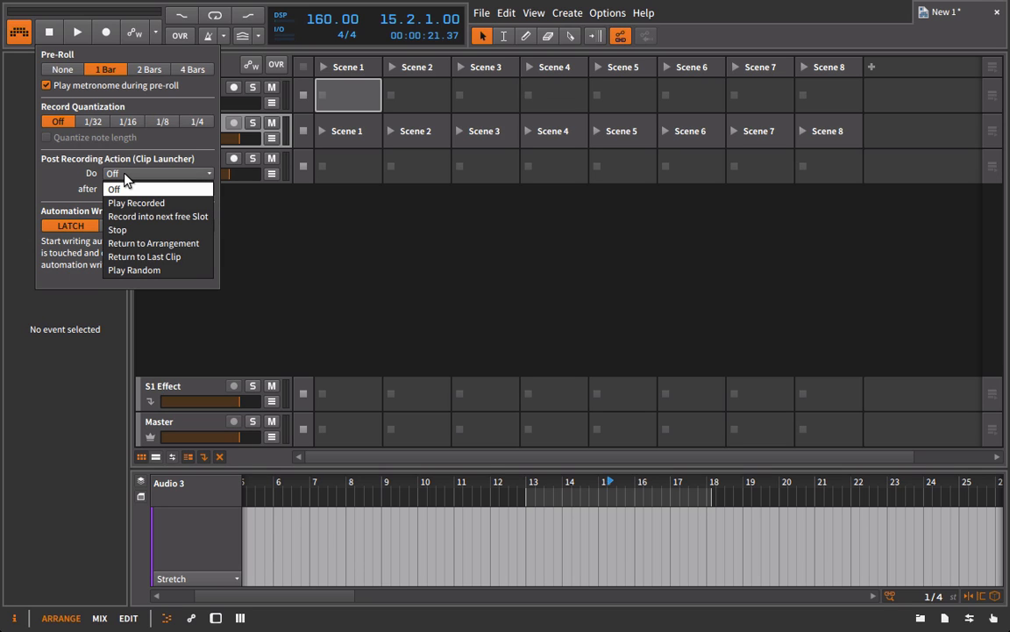
click(149, 217)
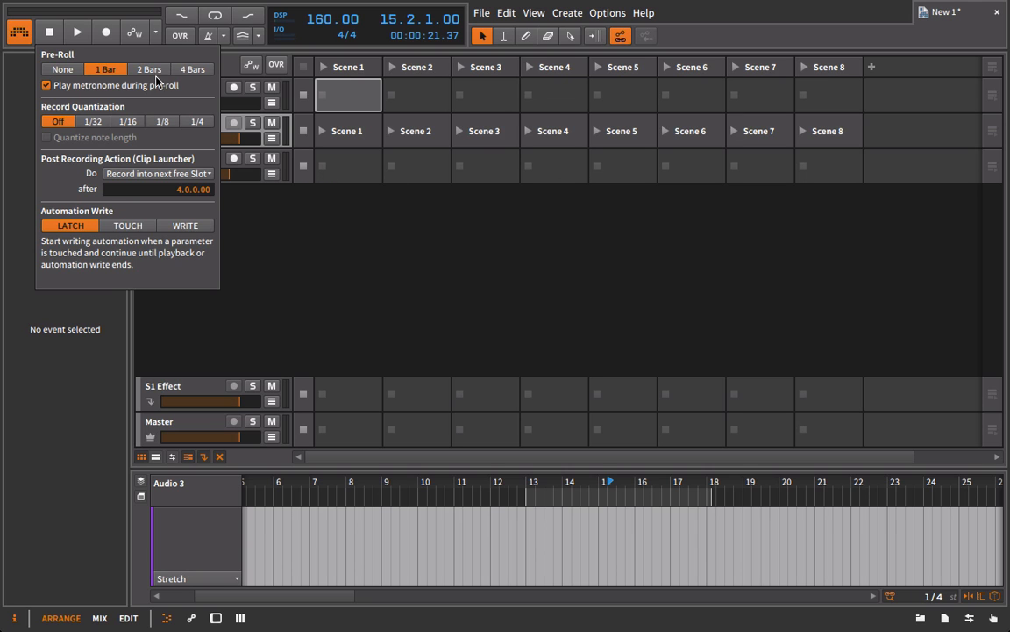
click(154, 34)
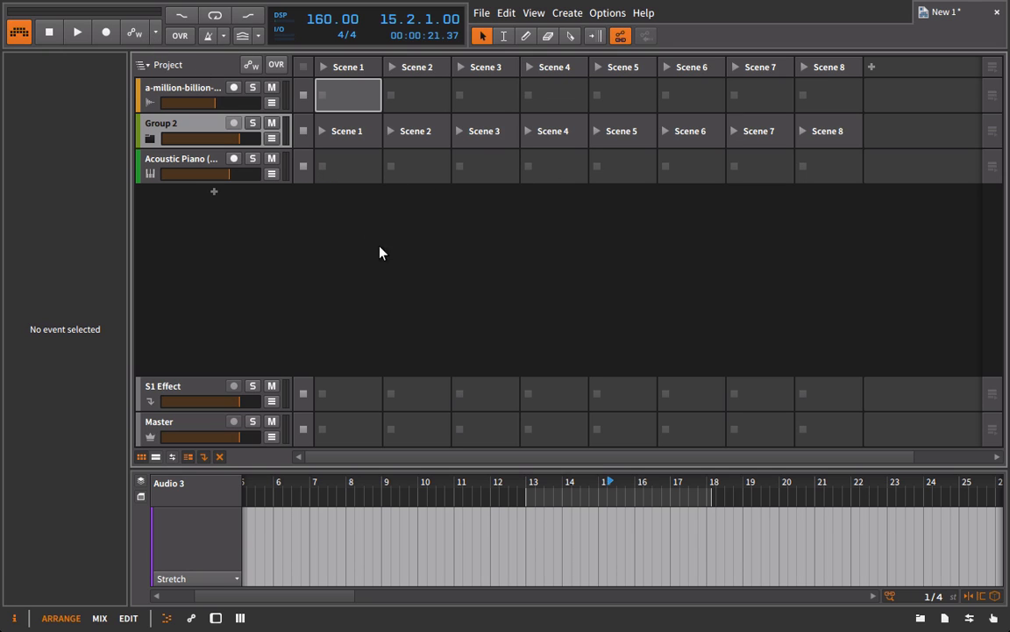
Show the arranger beside the clip launcher and copy the drum loop clip at bar 13 into its track's Scene 1 slot.
key(Tab)
key(Tab)
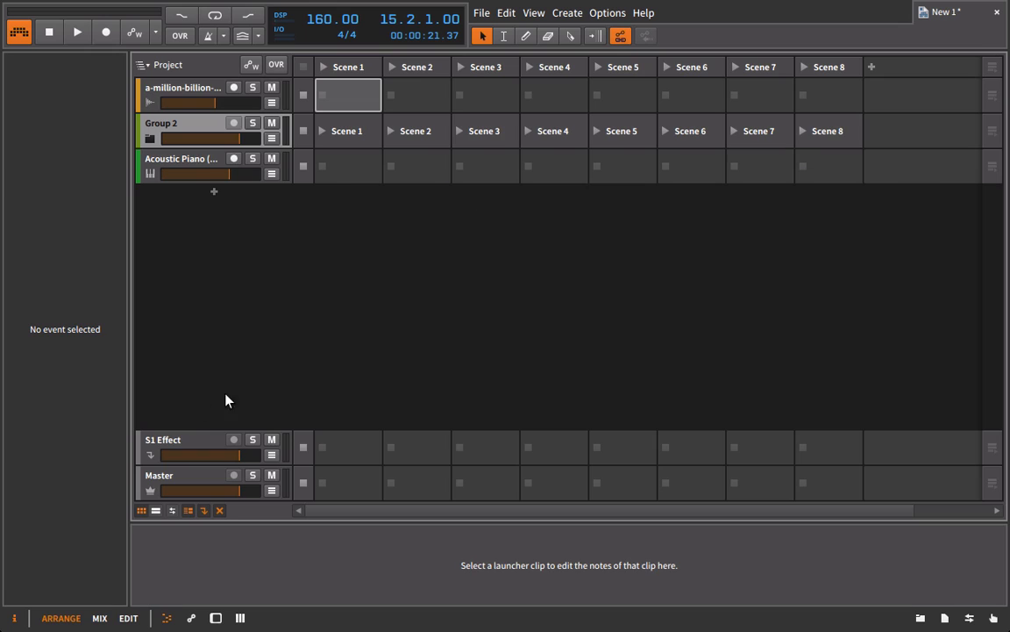
click(142, 510)
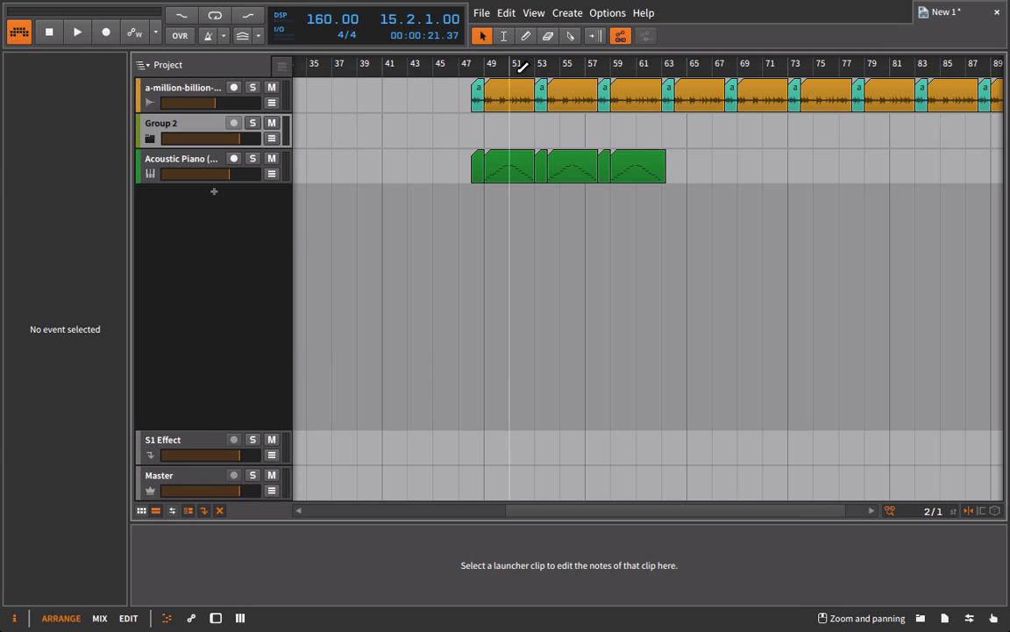
drag(524, 66, 574, 112)
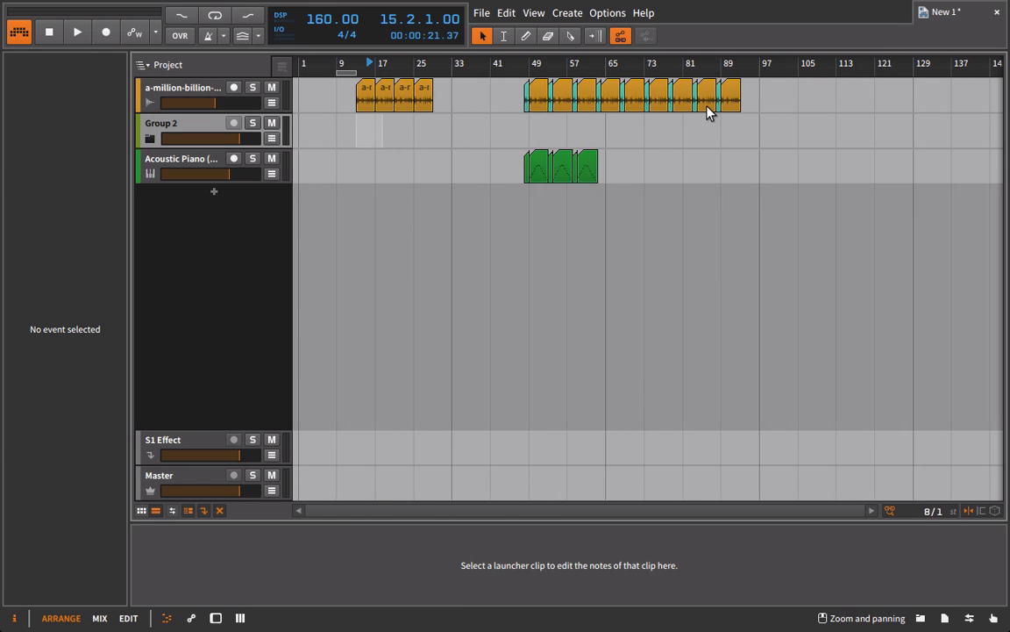
drag(369, 63, 369, 91)
click(385, 97)
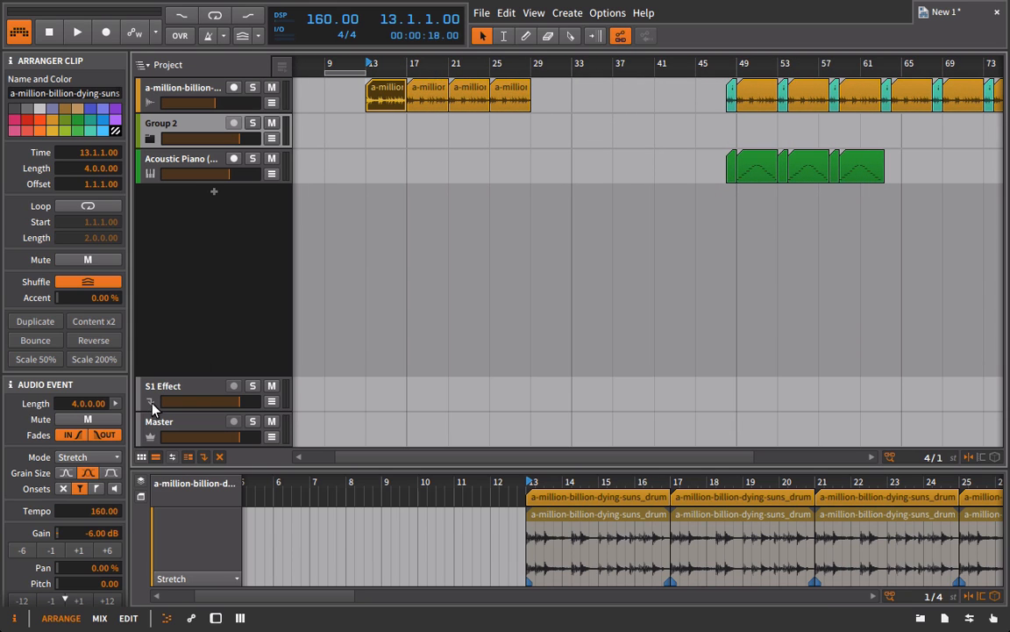
click(140, 457)
drag(645, 90, 348, 106)
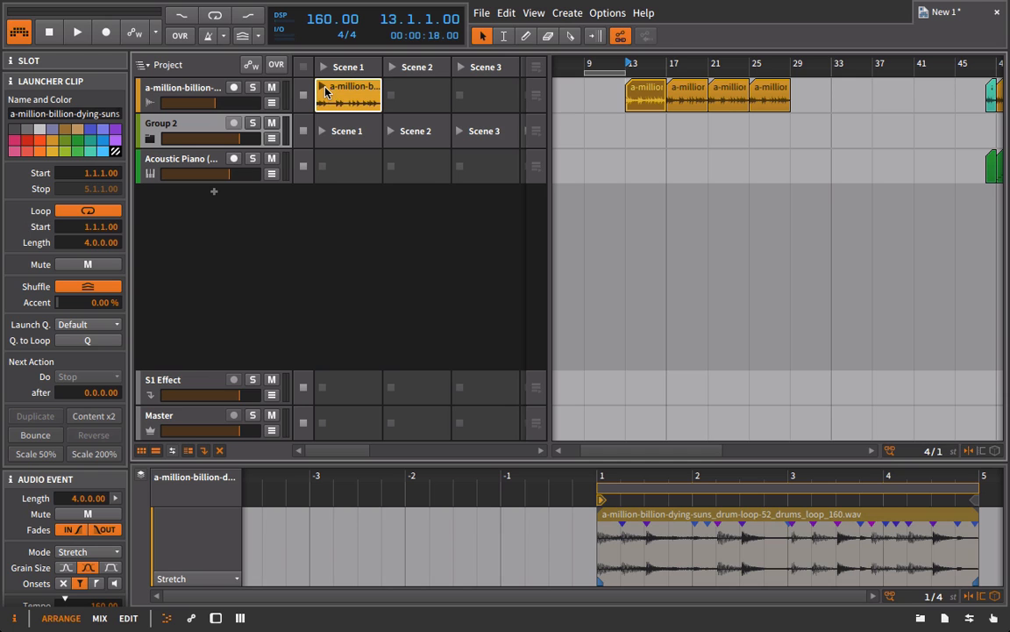
Launch the drum loop clip, arm the Acoustic Piano track and record piano takes into consecutive slots starting at Scene 1.
click(325, 91)
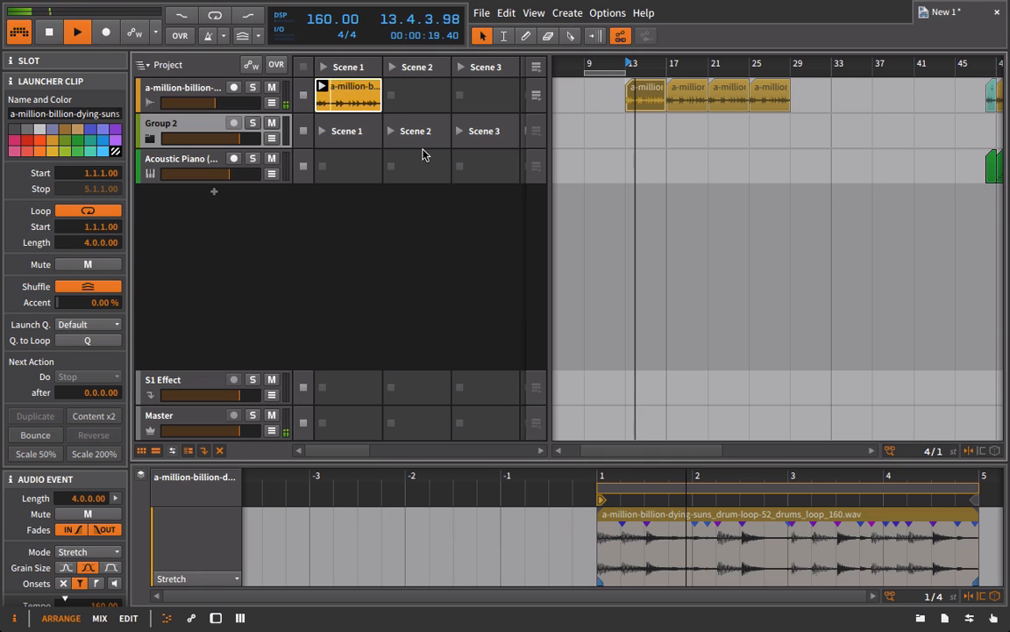
click(234, 159)
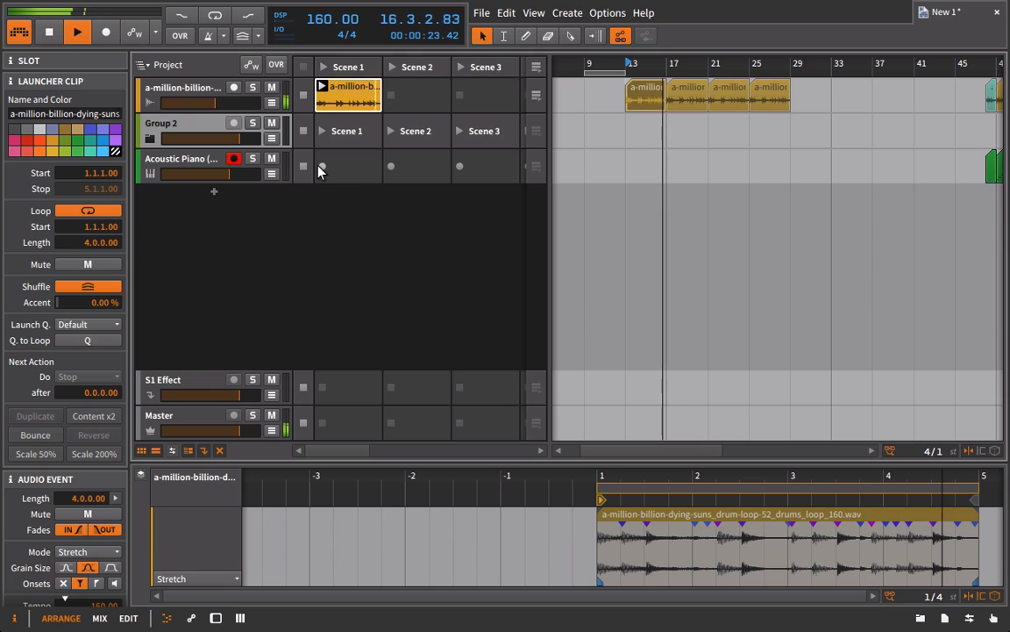
key(space)
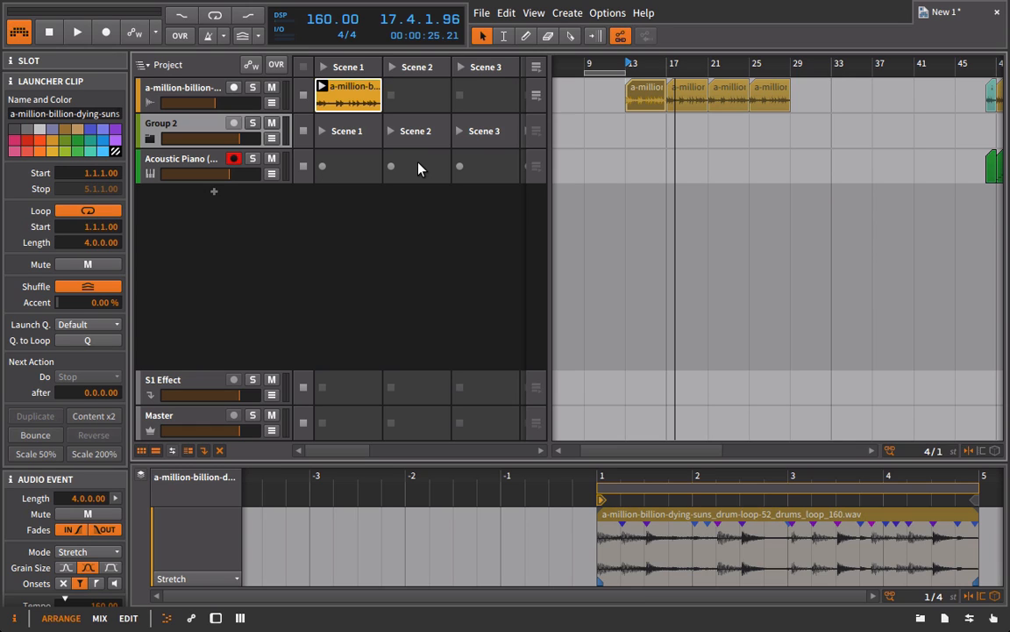
click(324, 168)
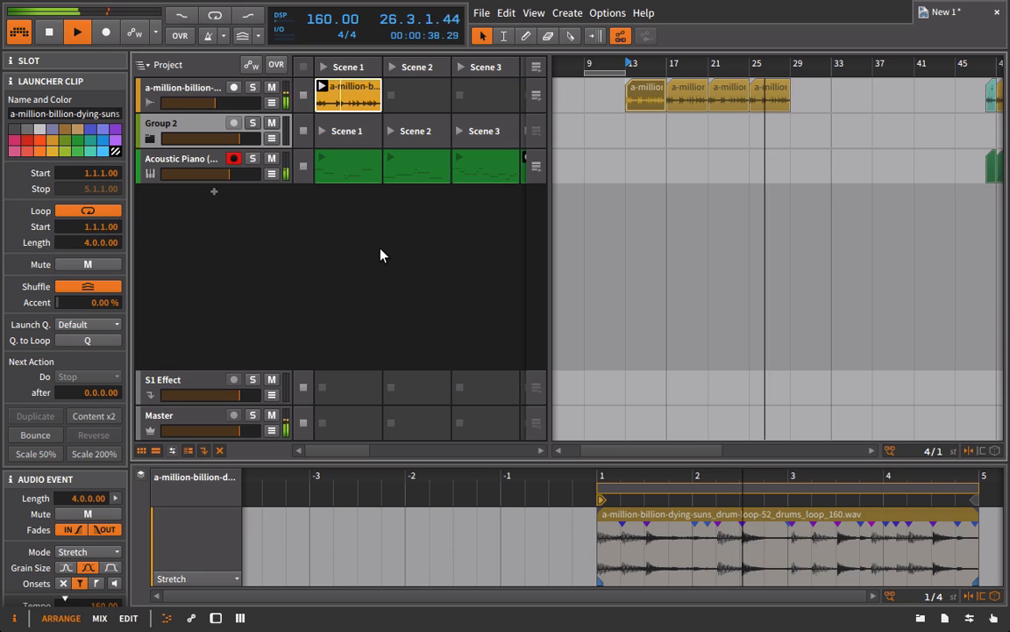
key(b)
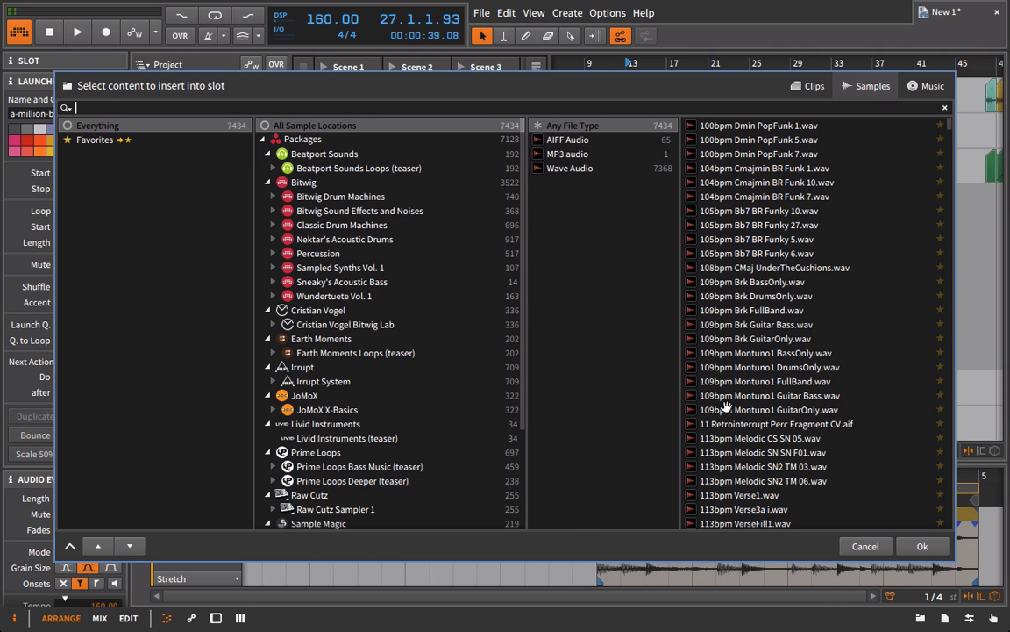
click(871, 550)
Audition the recorded Acoustic Piano takes over the drum loop by launching the clips in the Scene 2 and Scene 3 slots.
scroll(484, 272, right, 4)
scroll(480, 269, left, 3)
scroll(462, 254, left, 1)
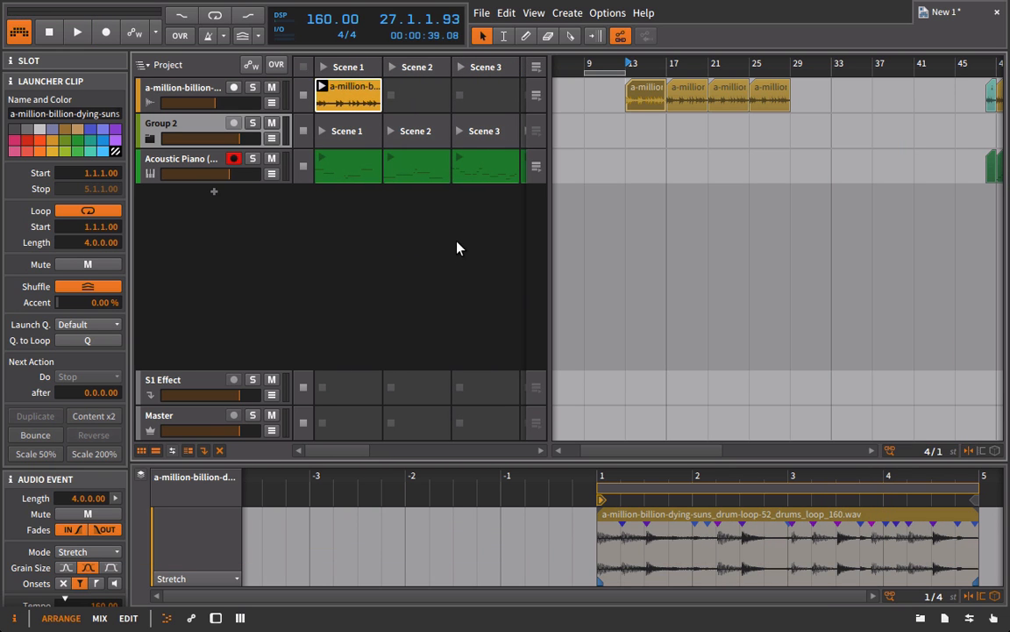
click(391, 159)
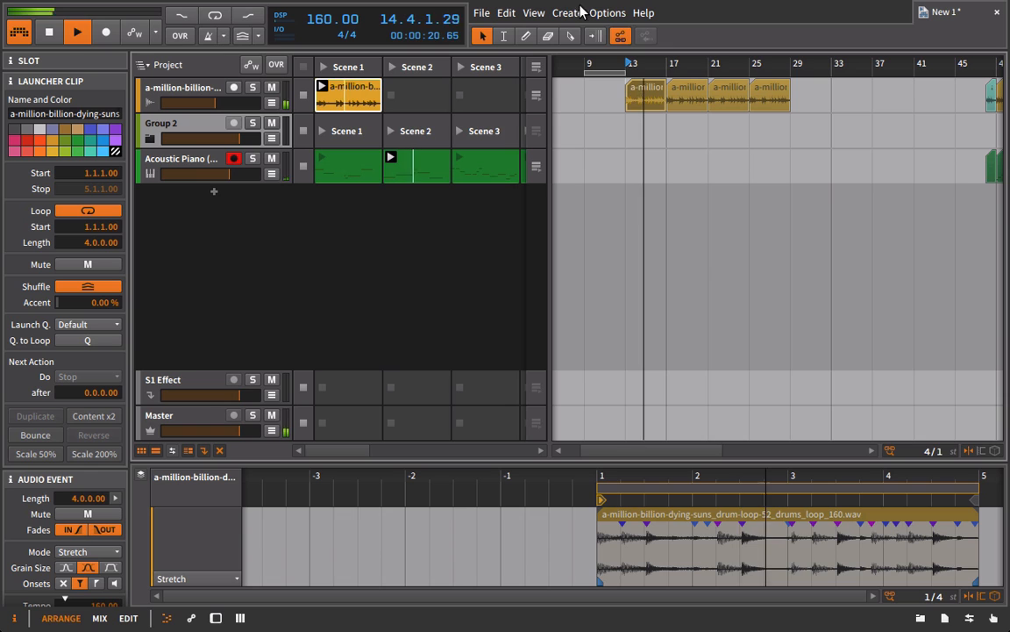
click(607, 13)
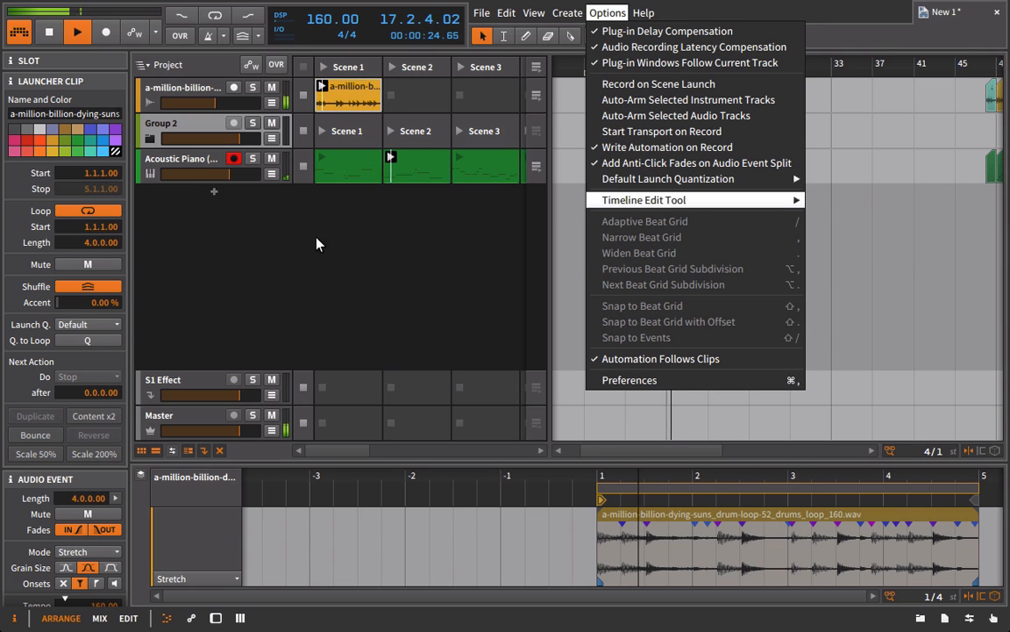
click(284, 214)
click(458, 157)
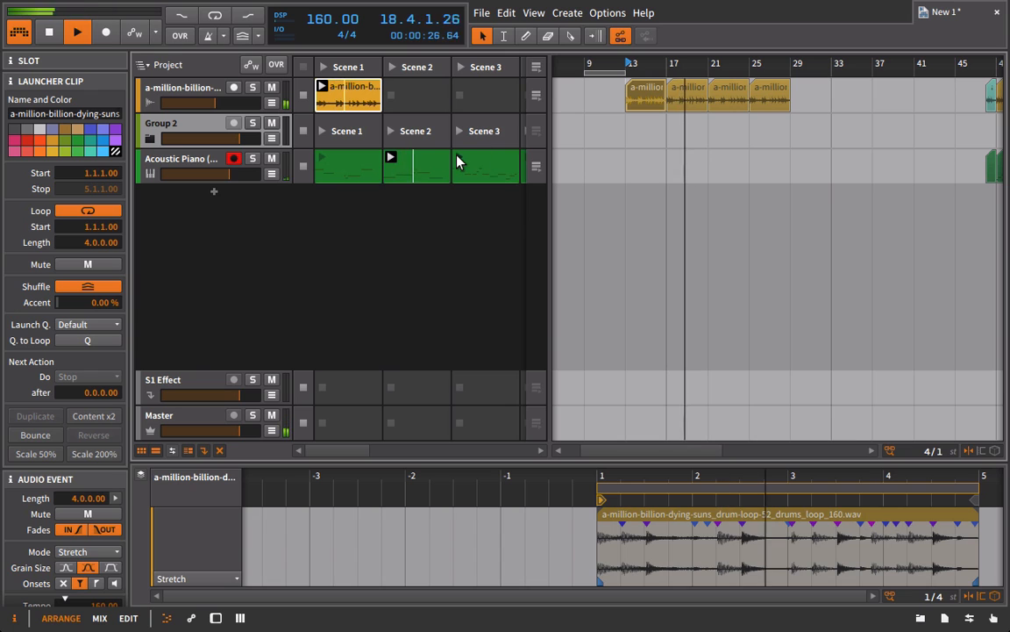
key(space)
click(390, 156)
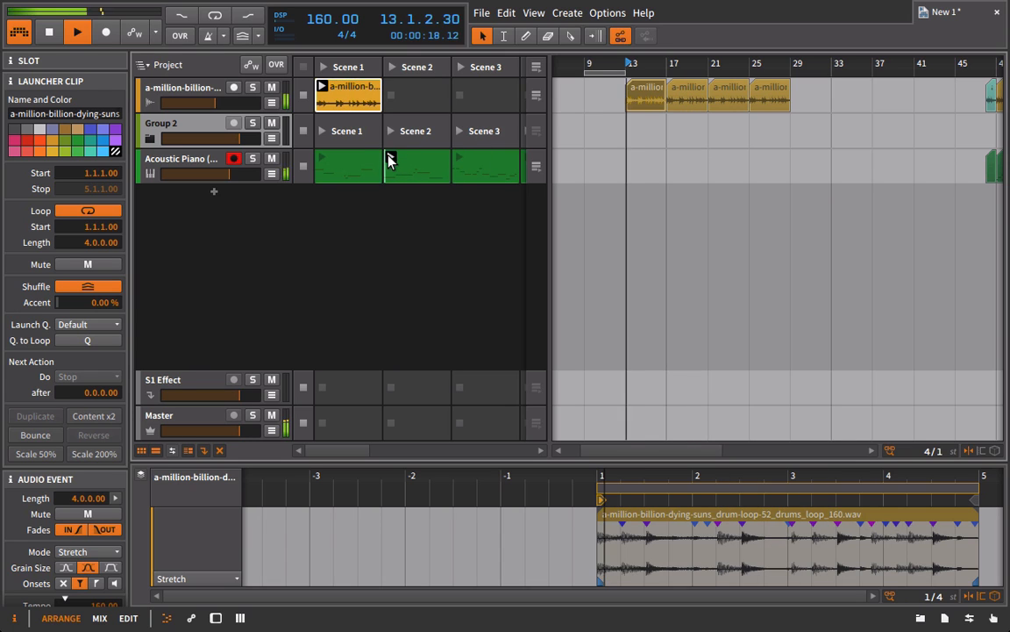
scroll(422, 184, right, 1)
scroll(413, 177, left, 1)
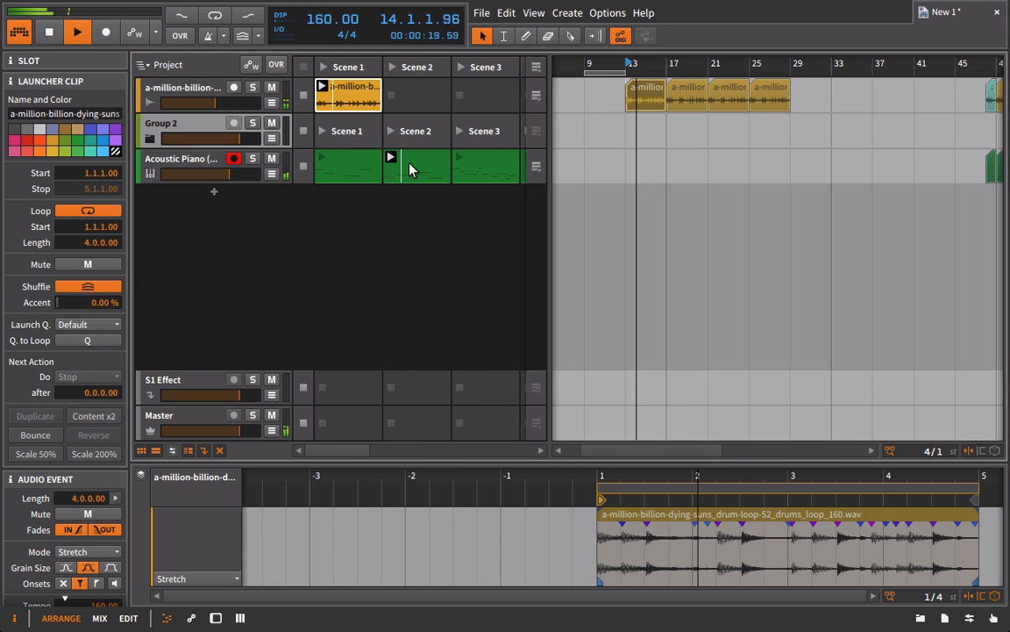
Audition the Acoustic Piano takes in the Scene 3 and Scene 1 slots over the drum loop.
click(458, 161)
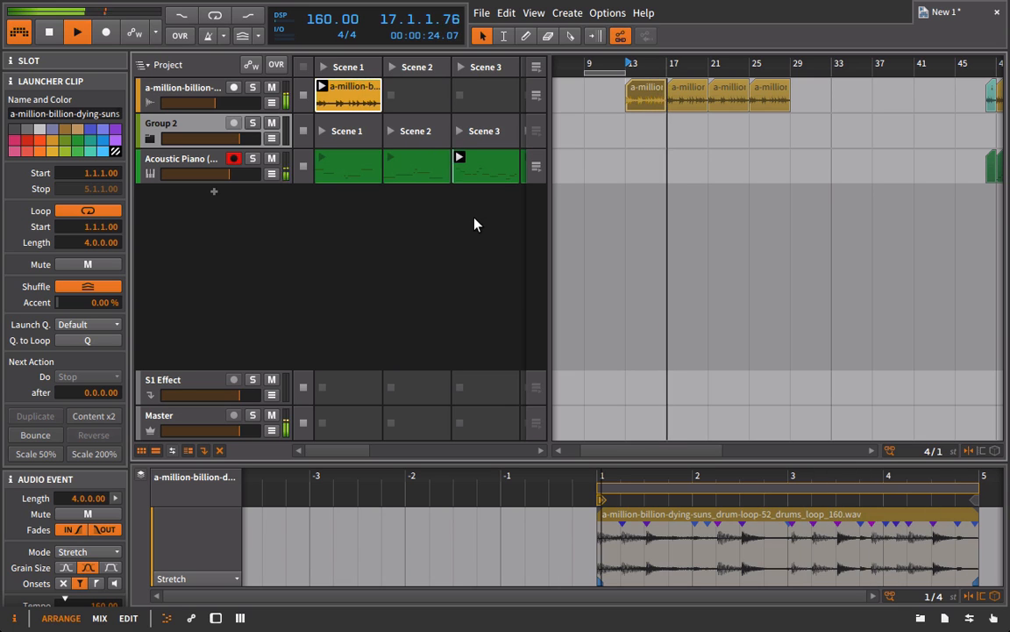
click(322, 159)
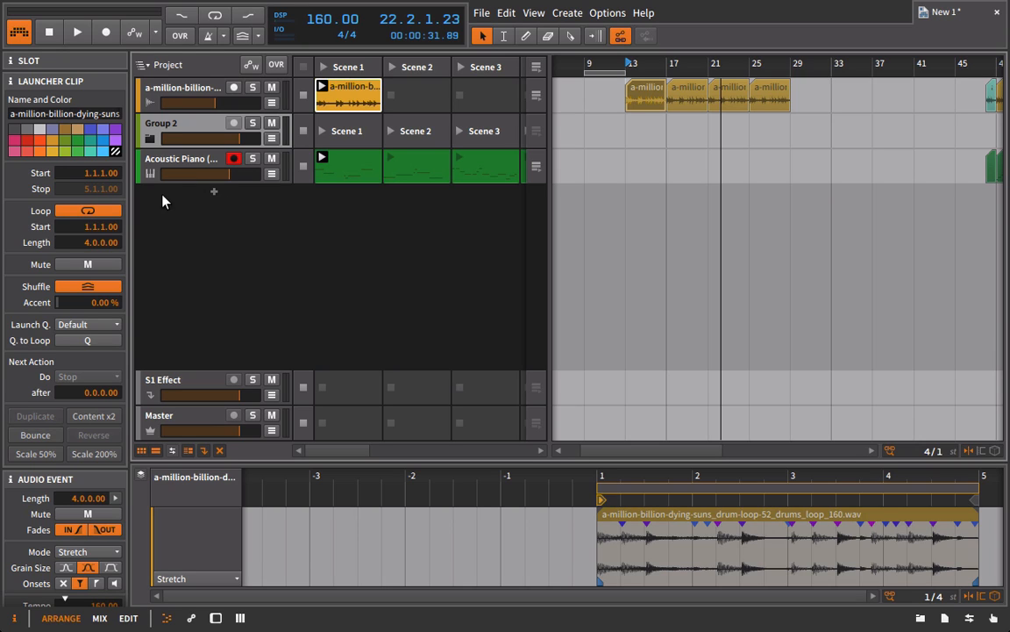
Delete the Group 2 track and add a new audio track below the Acoustic Piano track.
click(175, 129)
key(Delete)
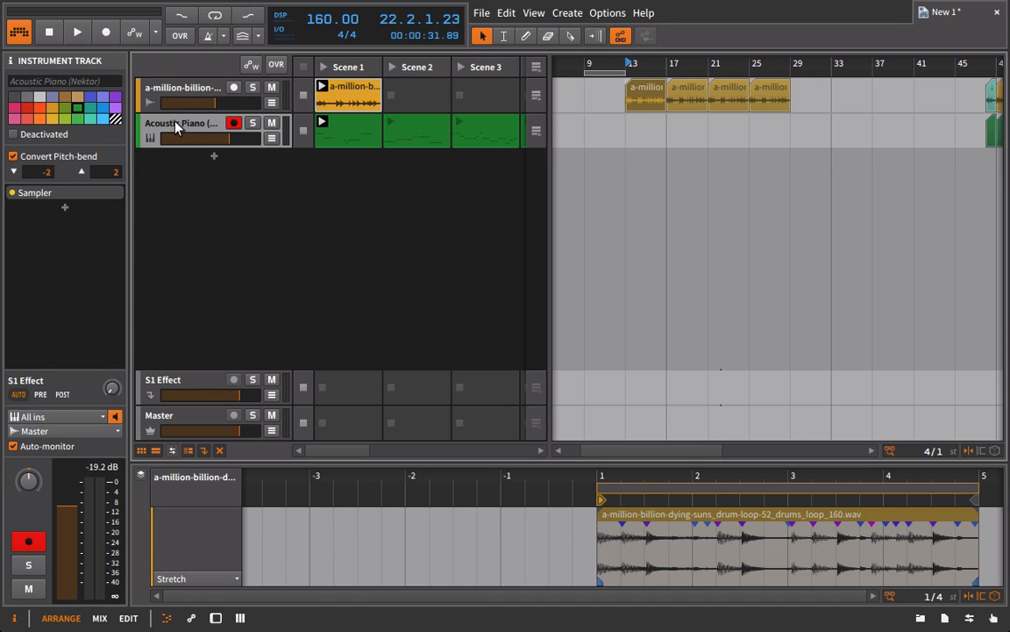
right_click(192, 175)
click(249, 198)
Set the Audio 3 track's input to Mono Input and turn off its monitoring, leaving only the drum and piano clips for playback.
click(233, 159)
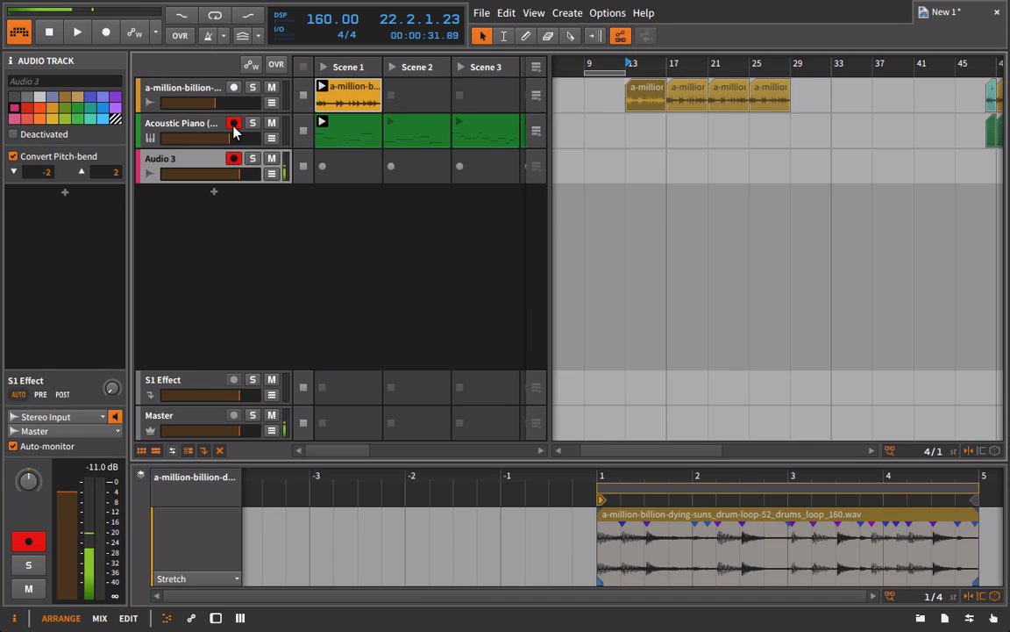
click(70, 418)
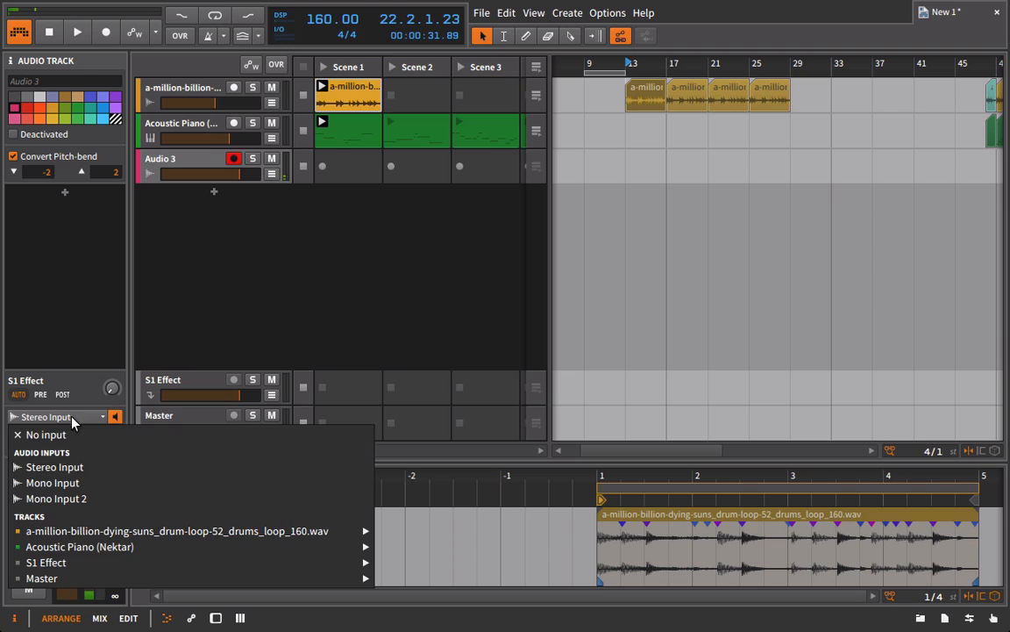
click(79, 483)
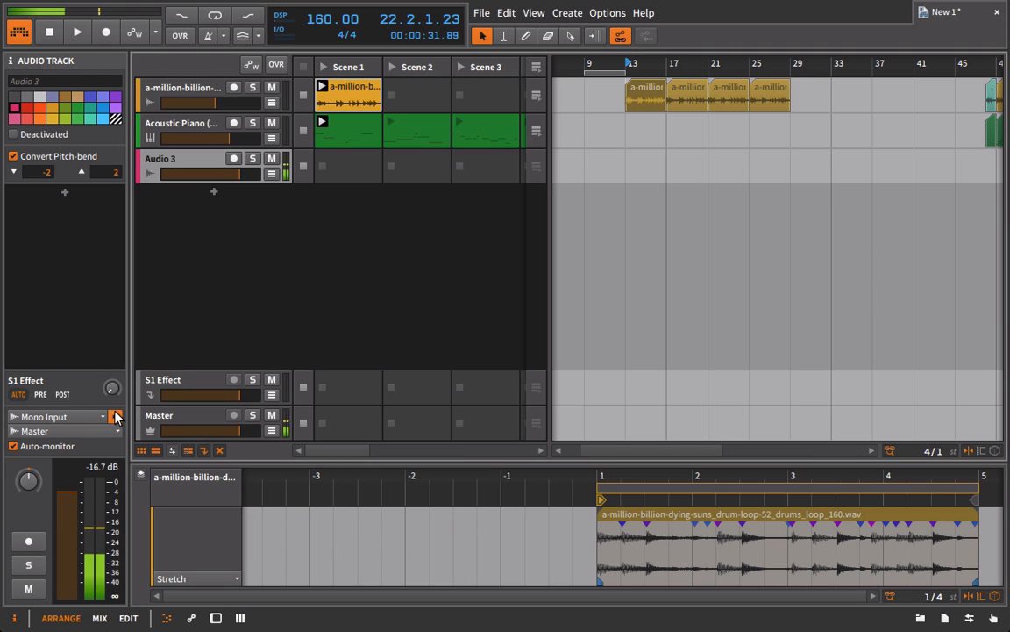
click(116, 417)
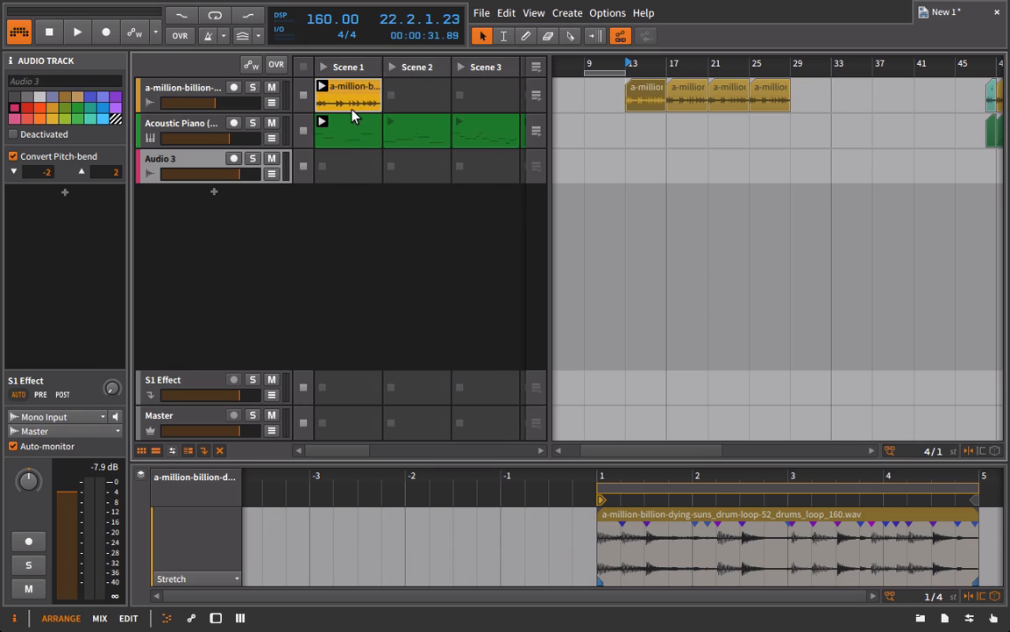
With the Acoustic Piano's Scene 2 clip launched, arm Audio 3 without monitoring and record audio takes into consecutive slots from Scene 1.
click(390, 124)
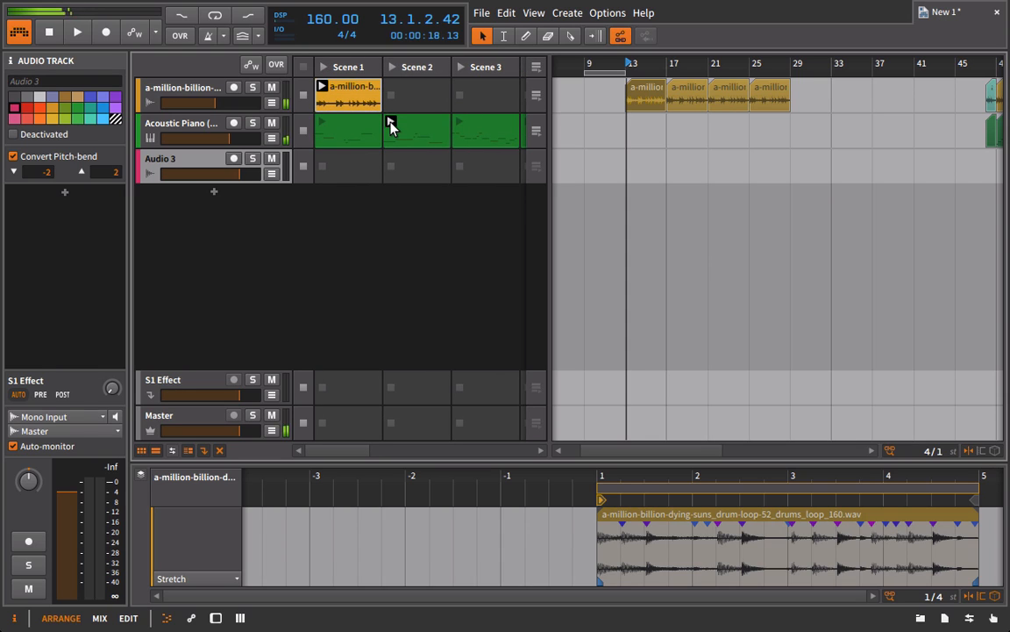
click(233, 159)
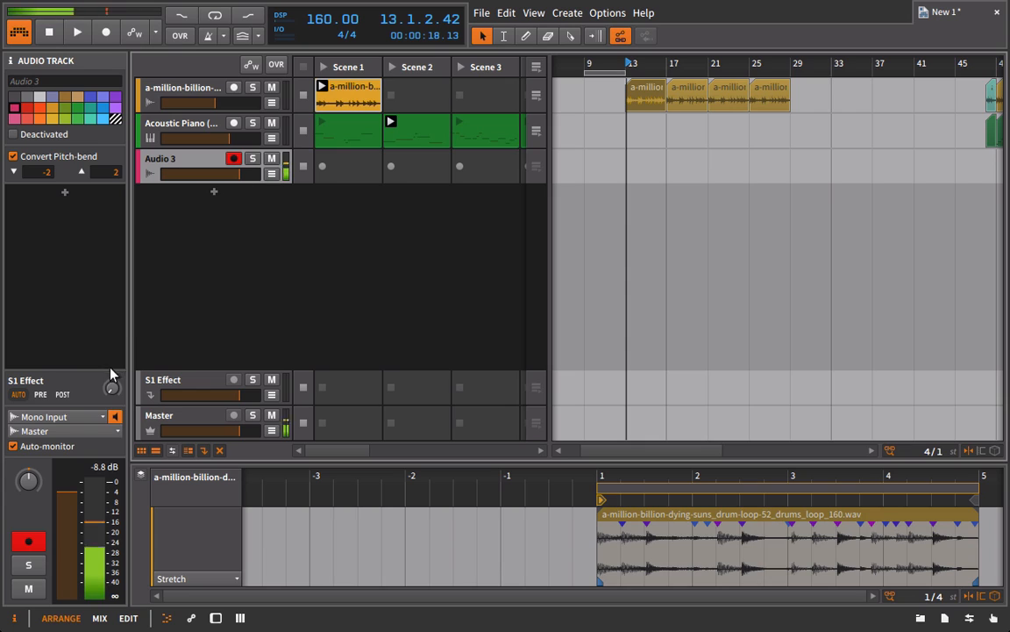
click(114, 416)
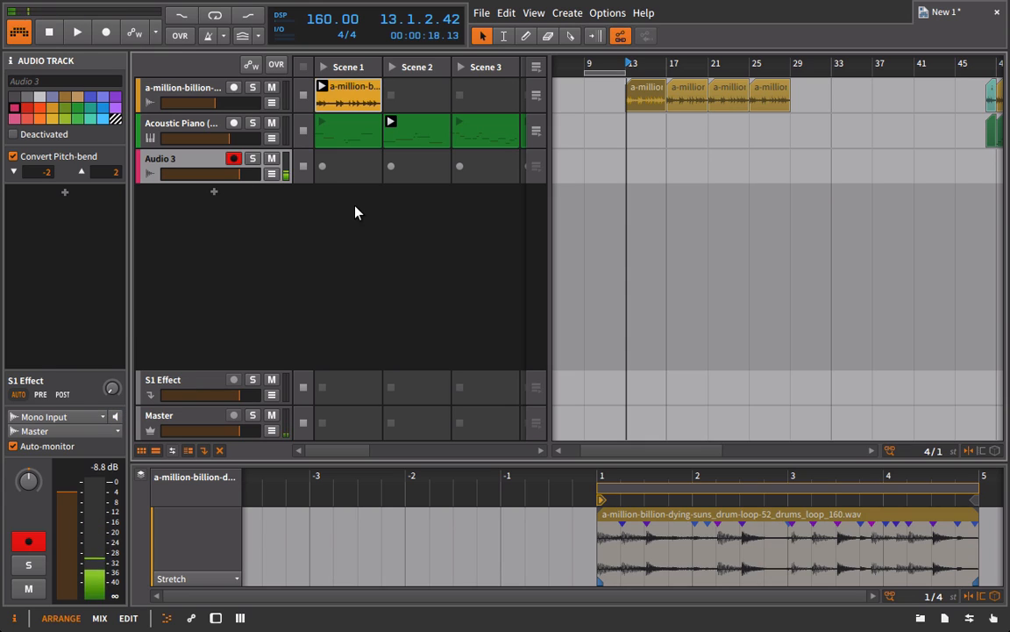
click(322, 167)
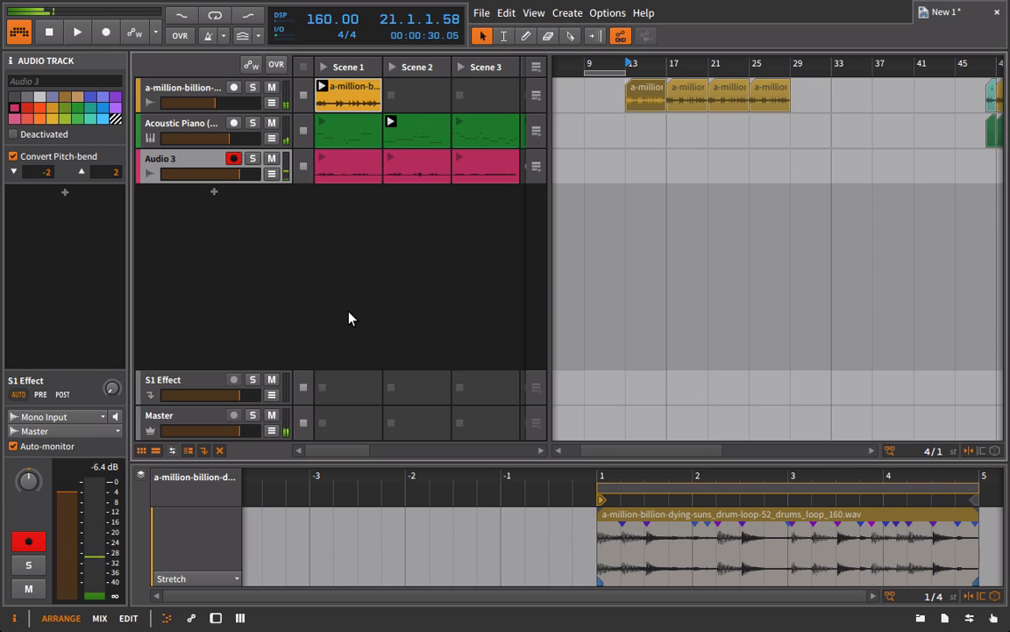
Play back the Audio 3 take in the Scene 1 slot and lower the Audio 3 track's volume.
click(484, 173)
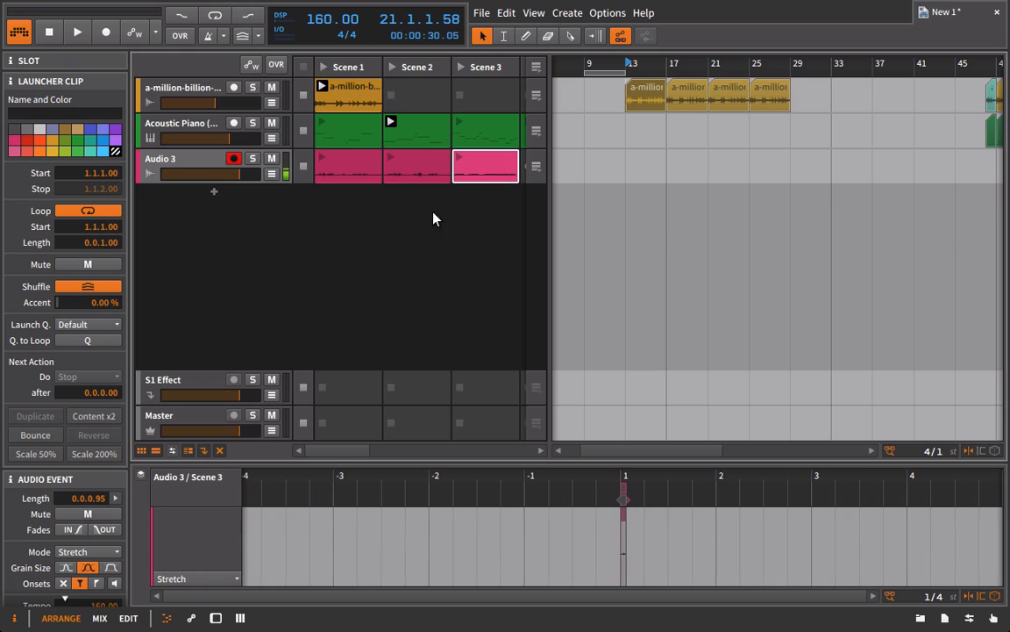
click(322, 159)
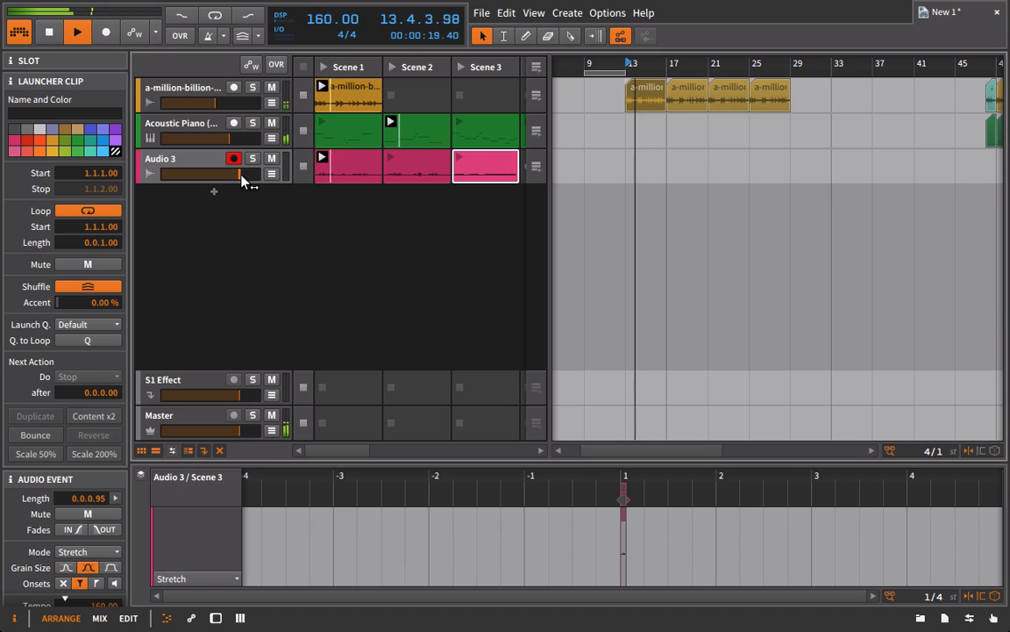
drag(242, 180, 222, 176)
key(space)
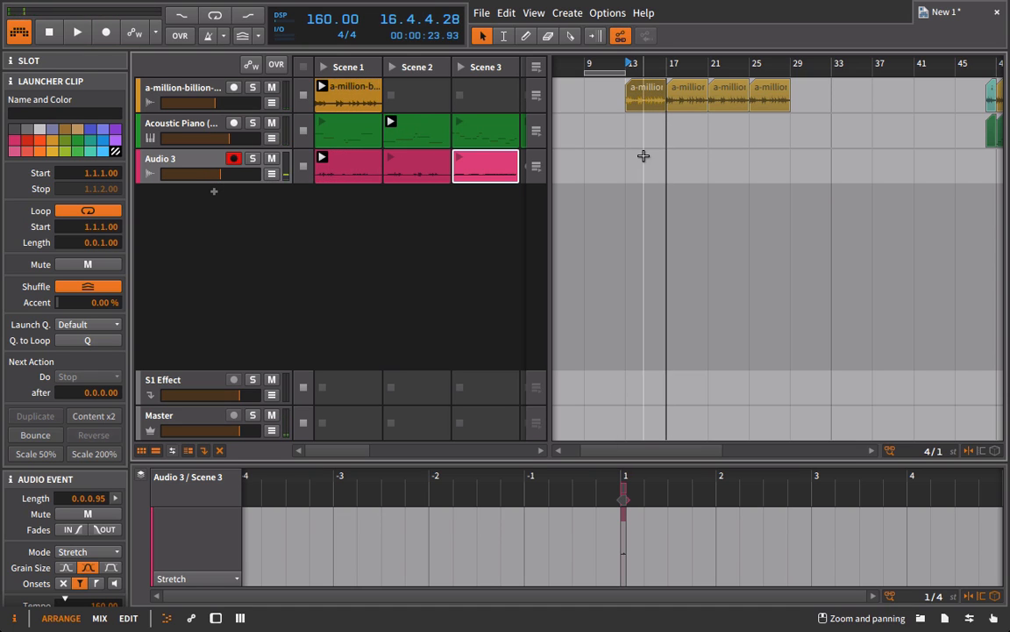
Disarm the Audio 3 track, leaving its solo off, and select the track.
click(251, 161)
click(236, 160)
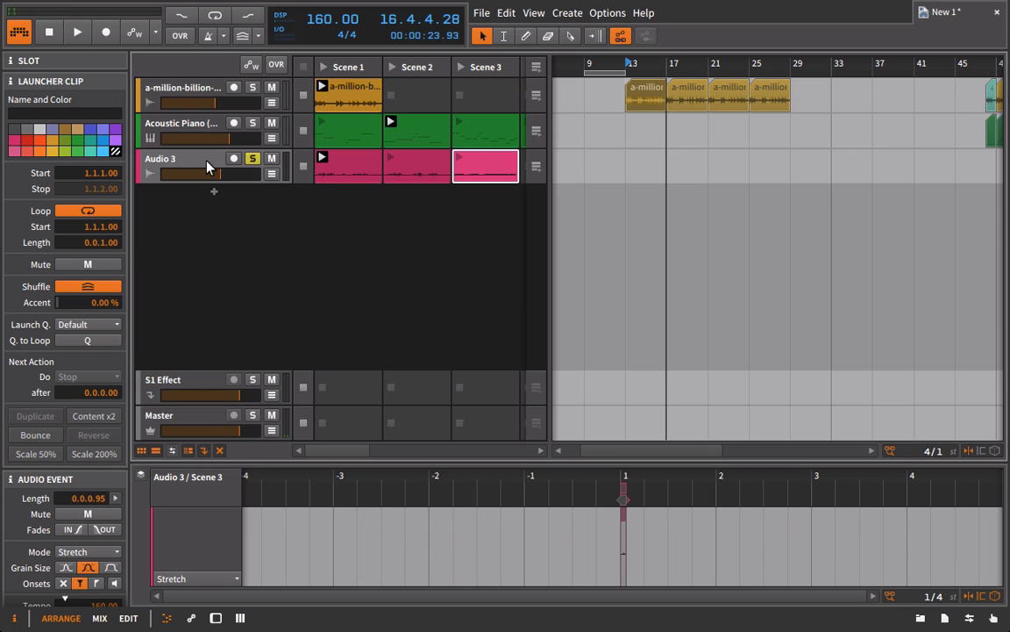
click(256, 161)
click(201, 158)
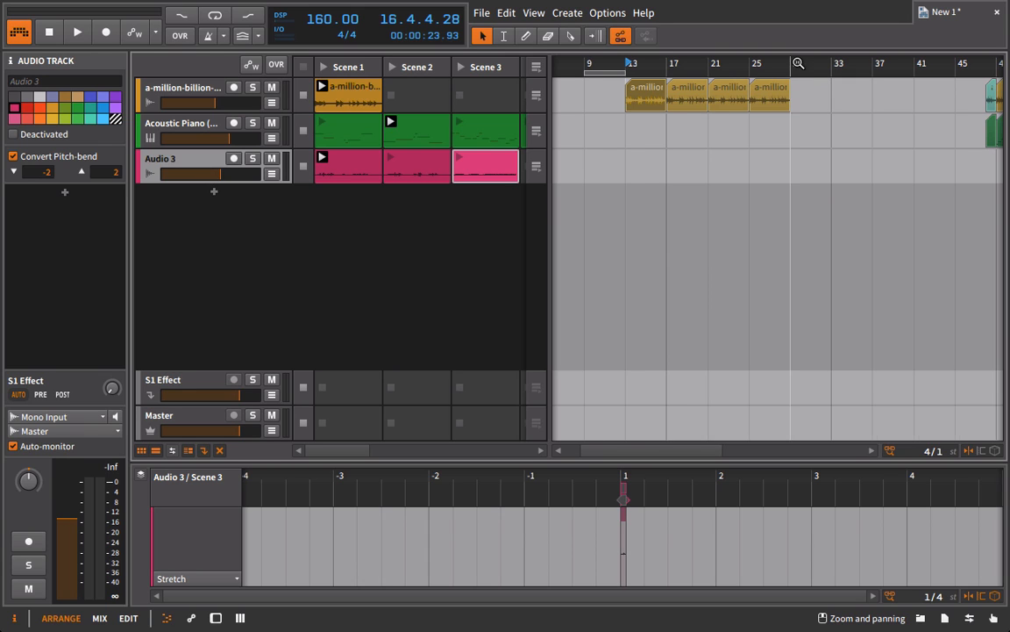
Switch all tracks from launcher playback back to their arranger clips.
scroll(712, 84, down, 5)
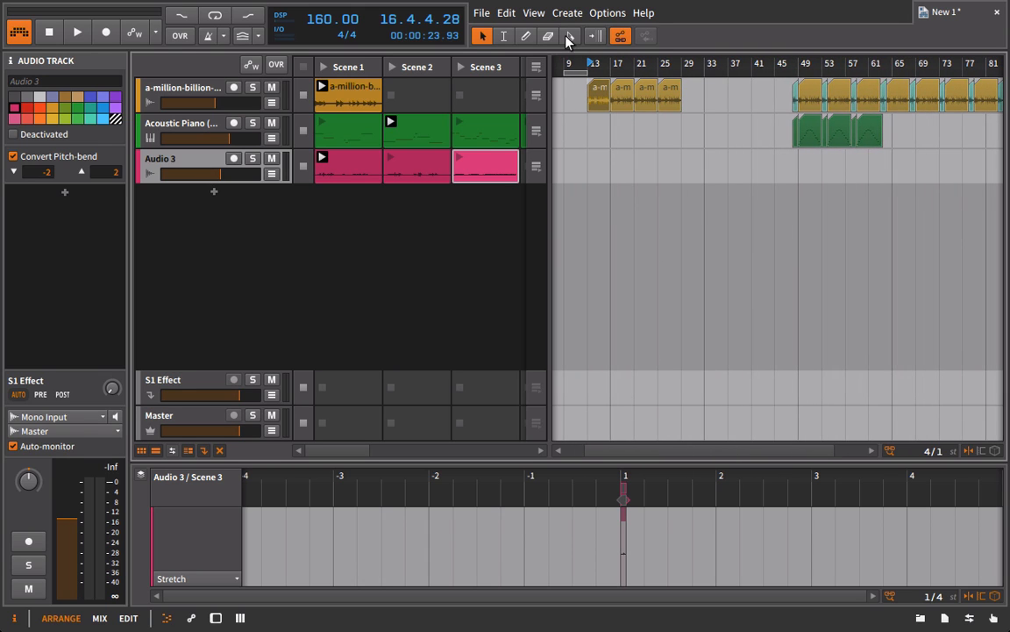
click(536, 68)
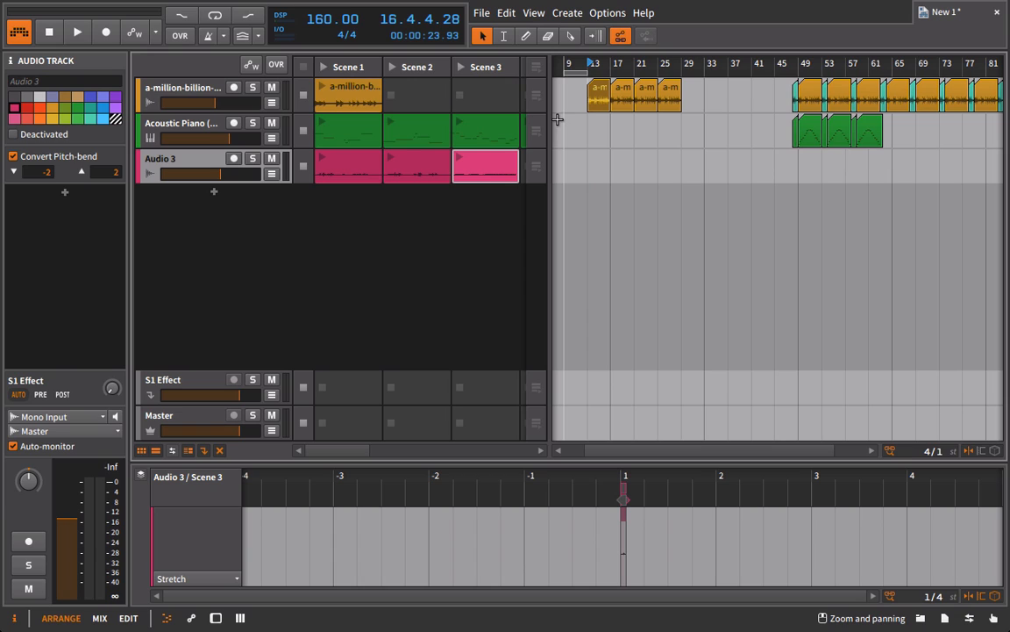